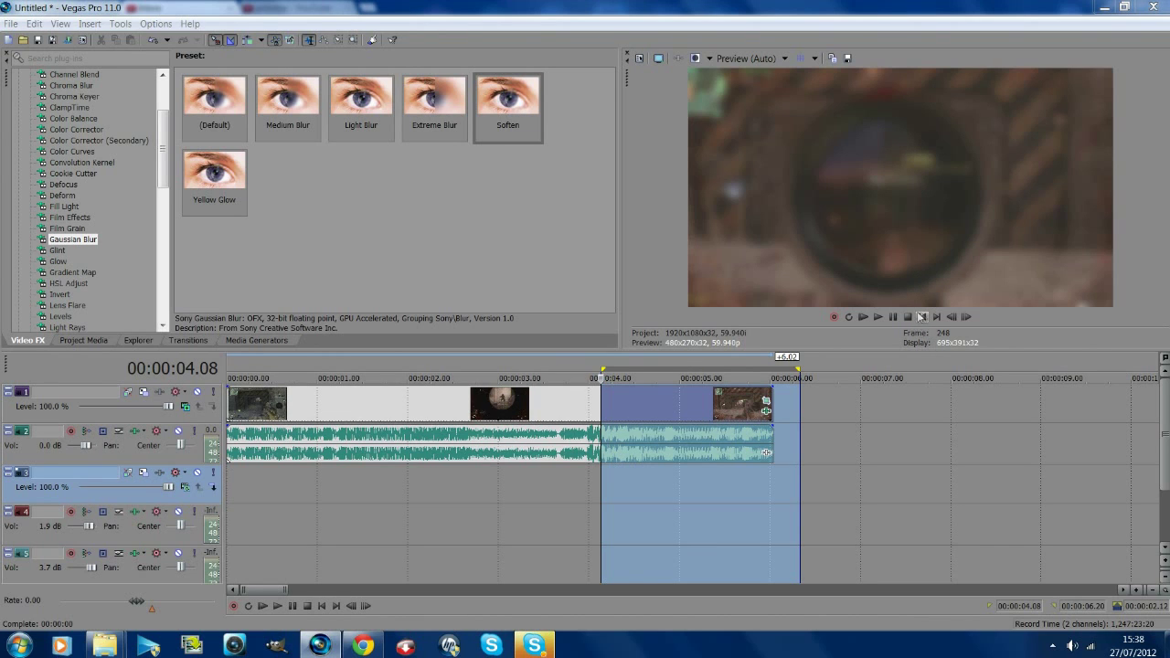
# - Park the playhead at about 3.45 s and bring up the clip's Gaussian Blur 'Soften' settings
pyautogui.click(566, 464)
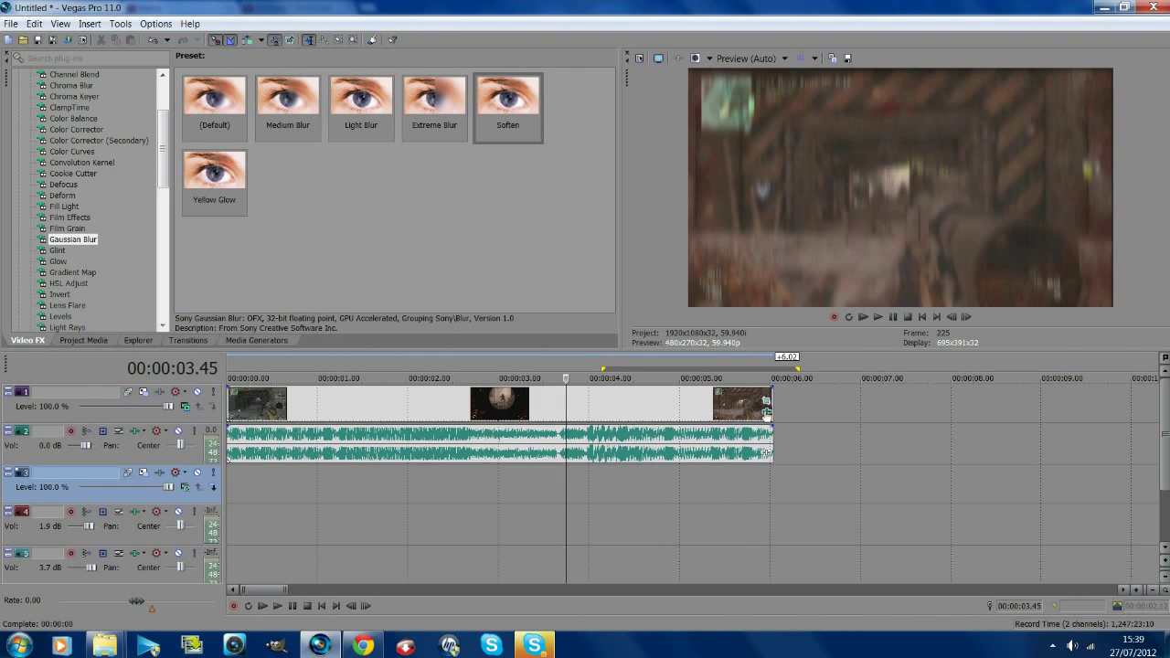
pyautogui.click(766, 412)
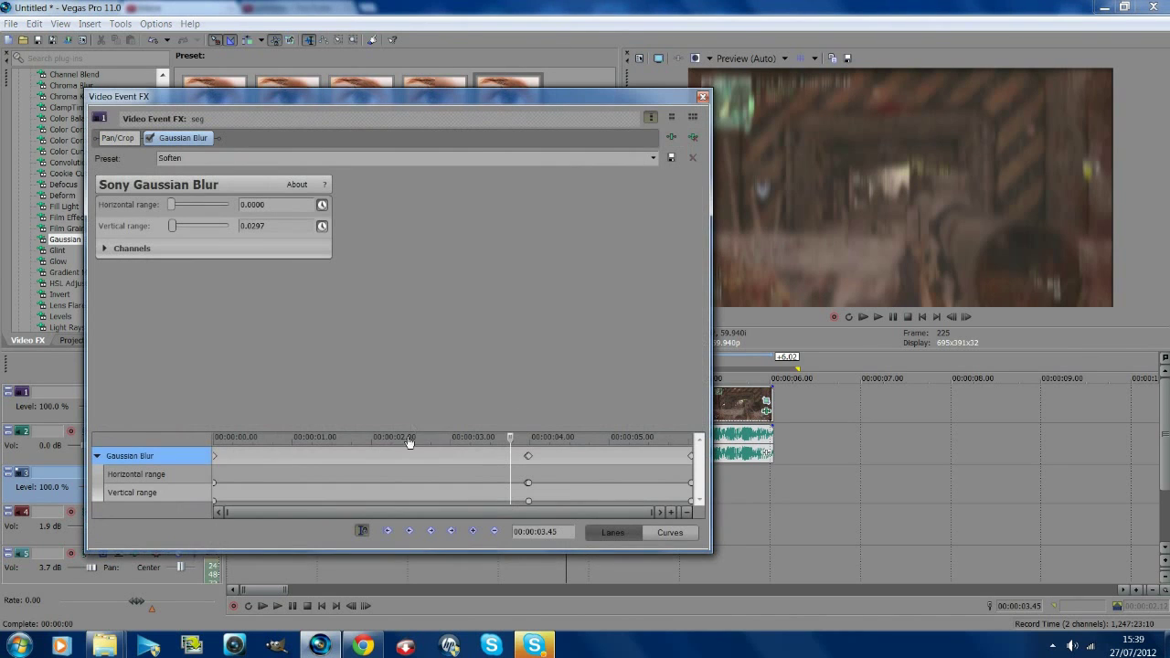
# - Add a keyframe with vertical blur range 0 just before the 3.58 s blur keyframe
pyautogui.click(211, 456)
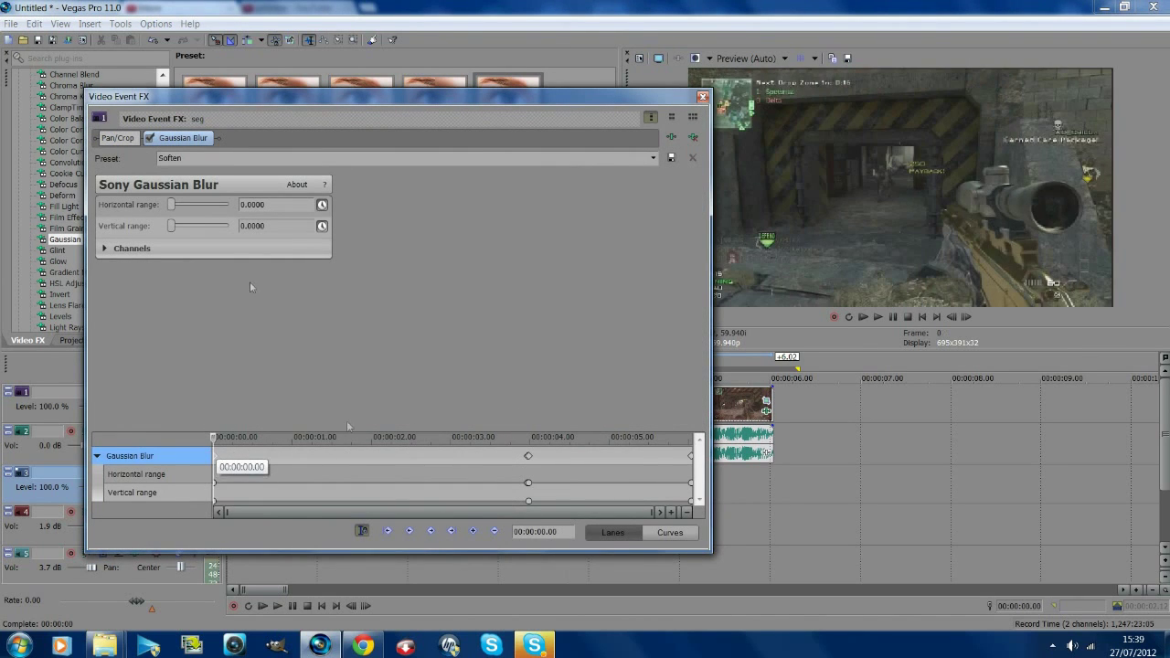
pyautogui.click(524, 470)
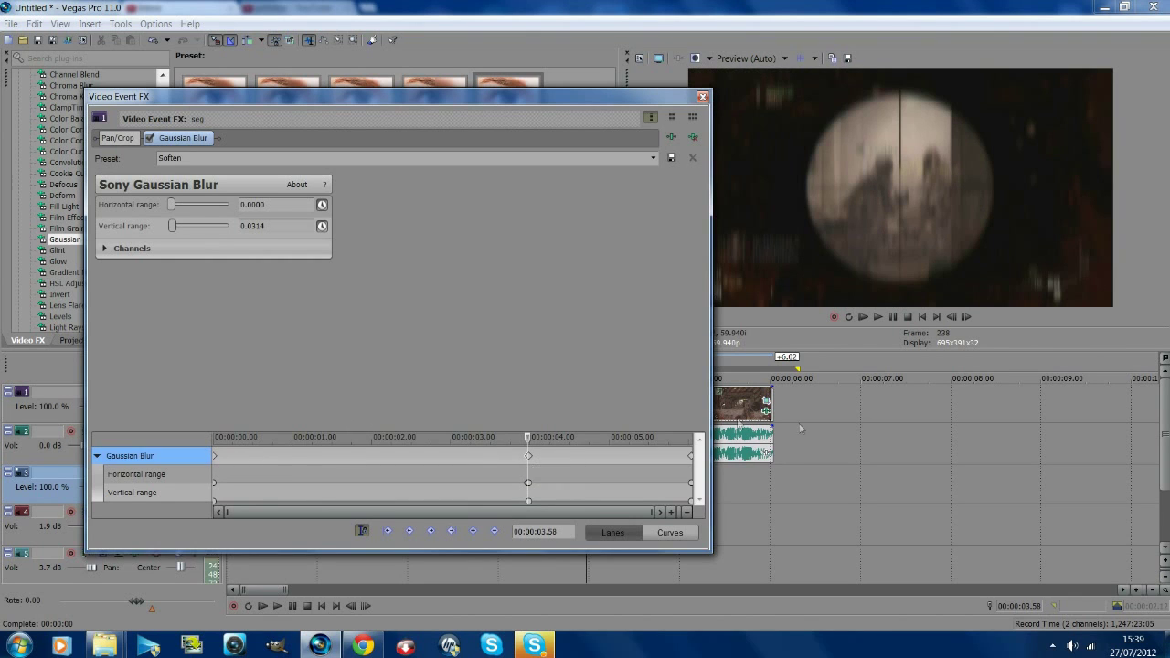
pyautogui.click(660, 437)
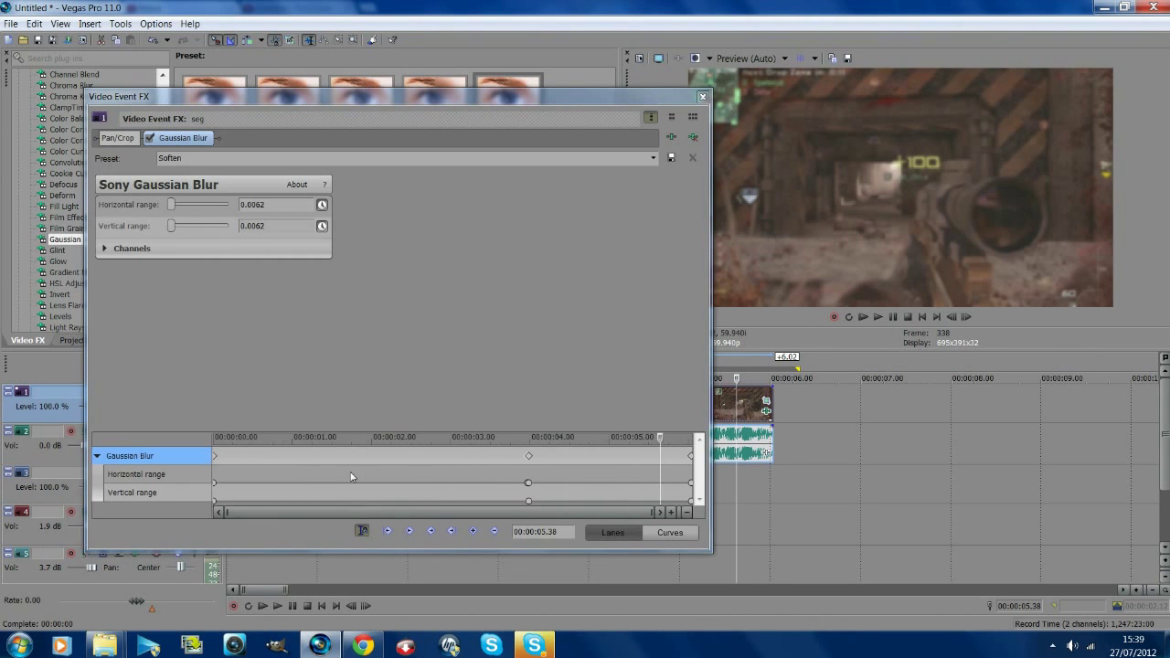
pyautogui.click(528, 456)
pyautogui.scroll(3, 512, 466)
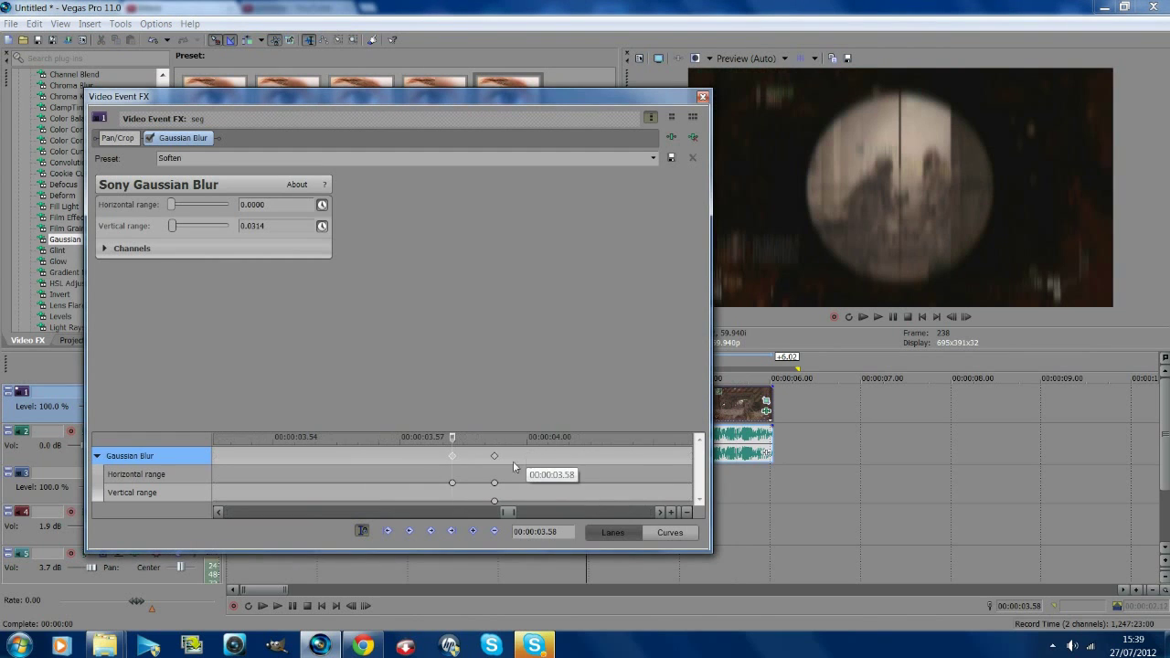
pyautogui.moveTo(173, 225); pyautogui.dragTo(3, 78)
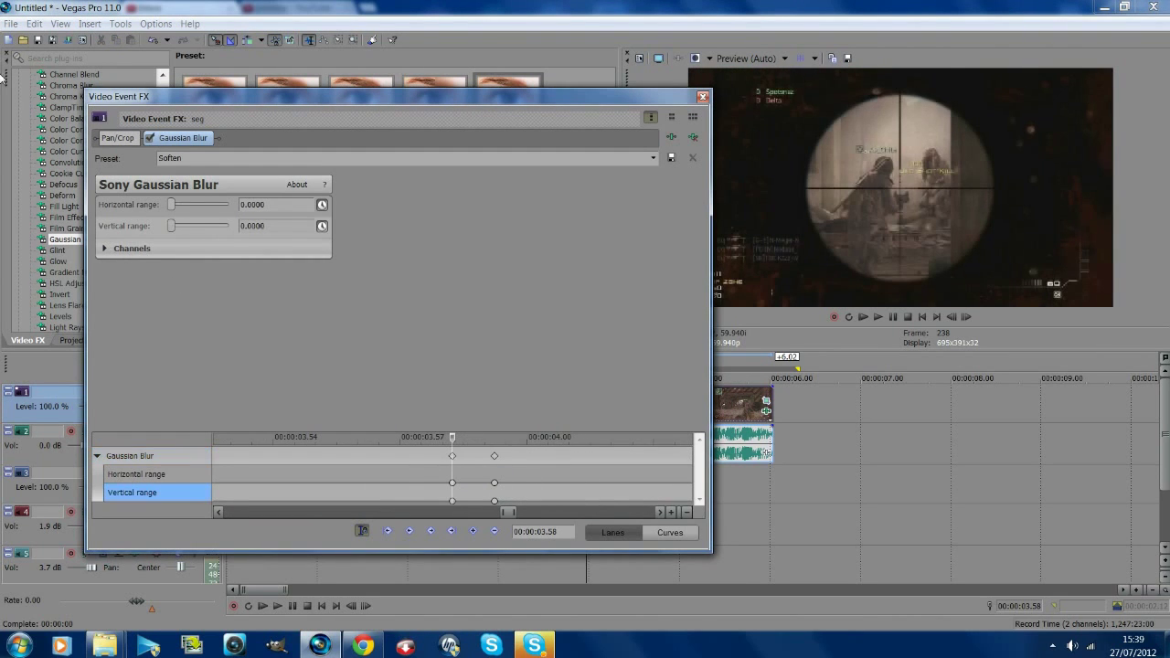
pyautogui.click(702, 96)
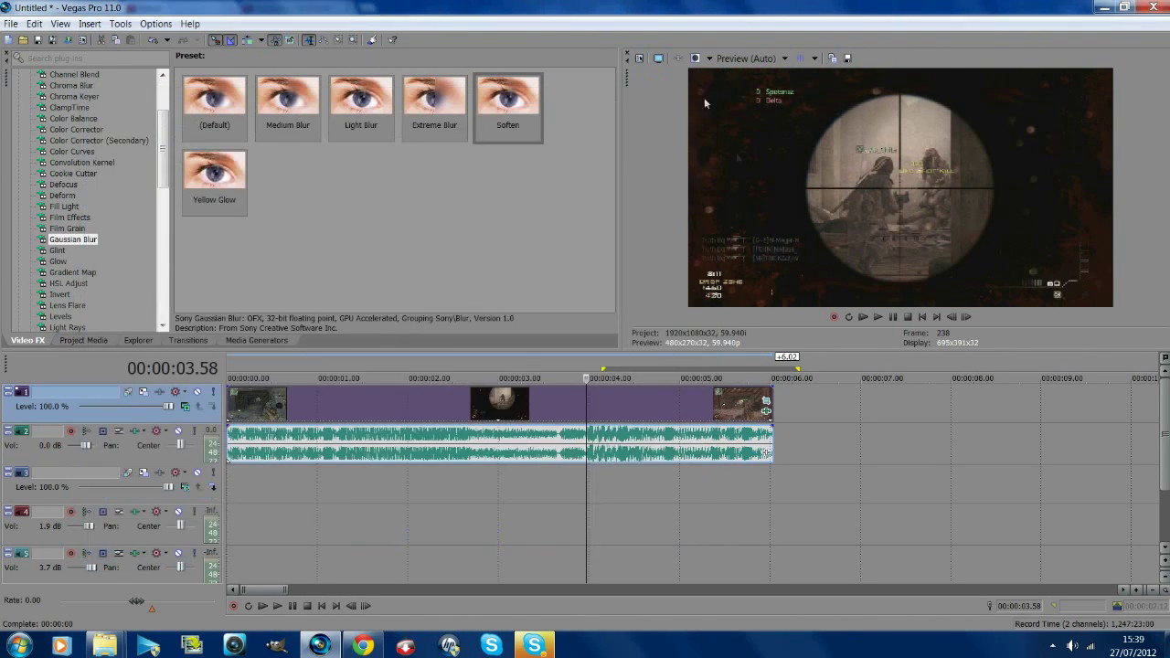
pyautogui.click(922, 318)
pyautogui.click(878, 317)
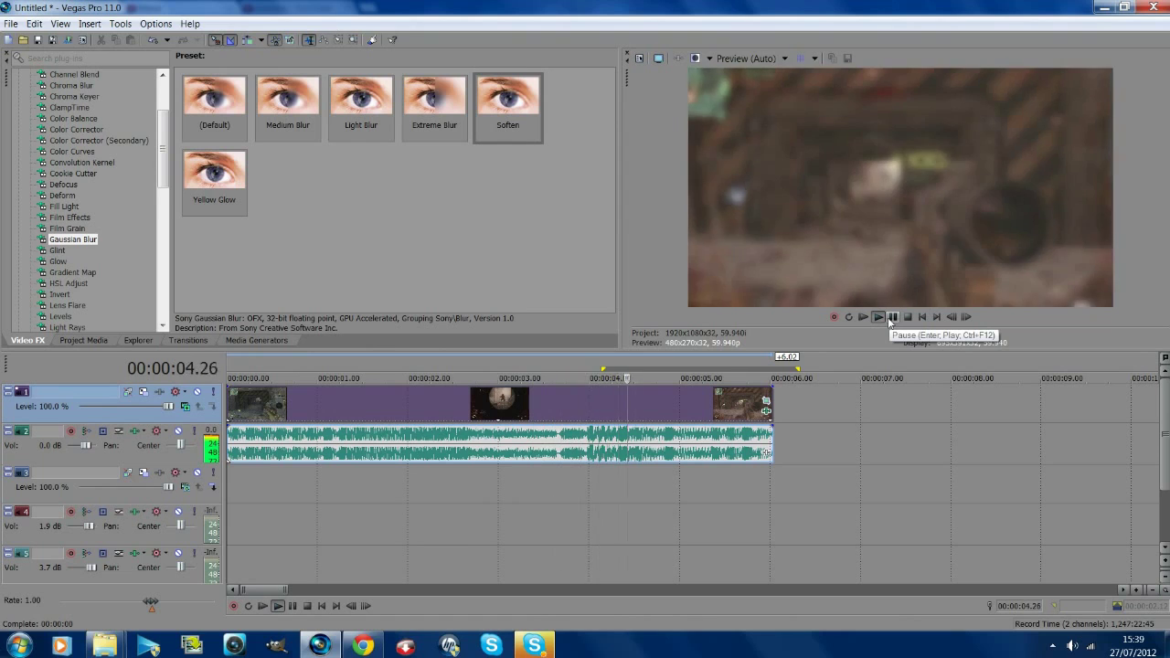
pyautogui.click(891, 317)
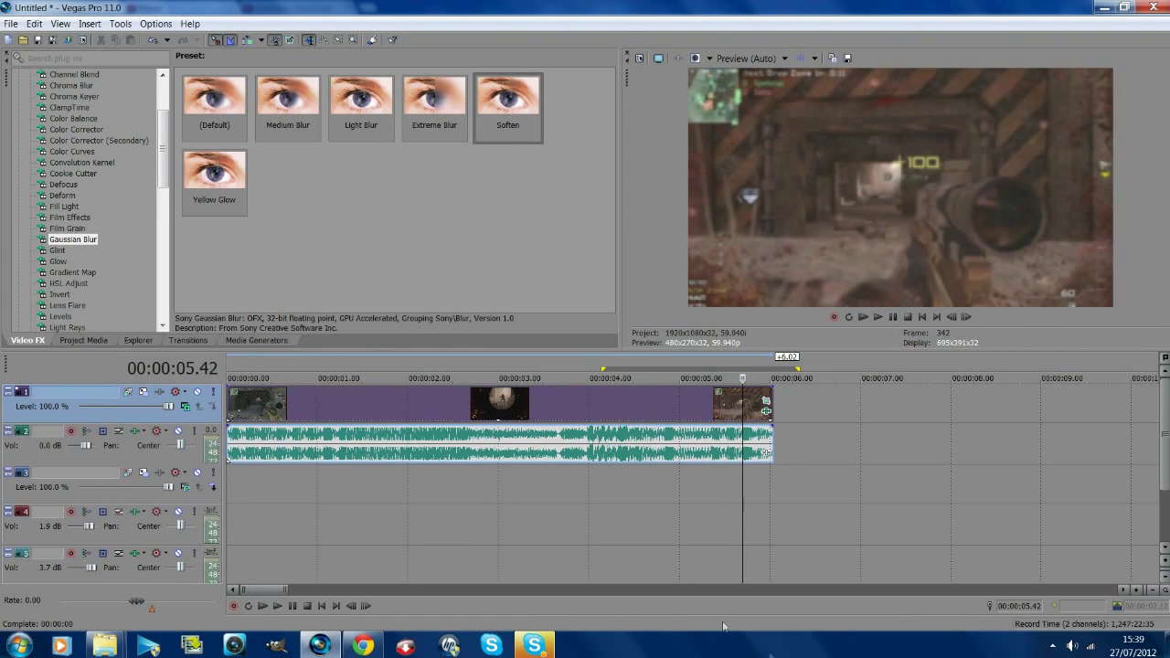
pyautogui.click(658, 497)
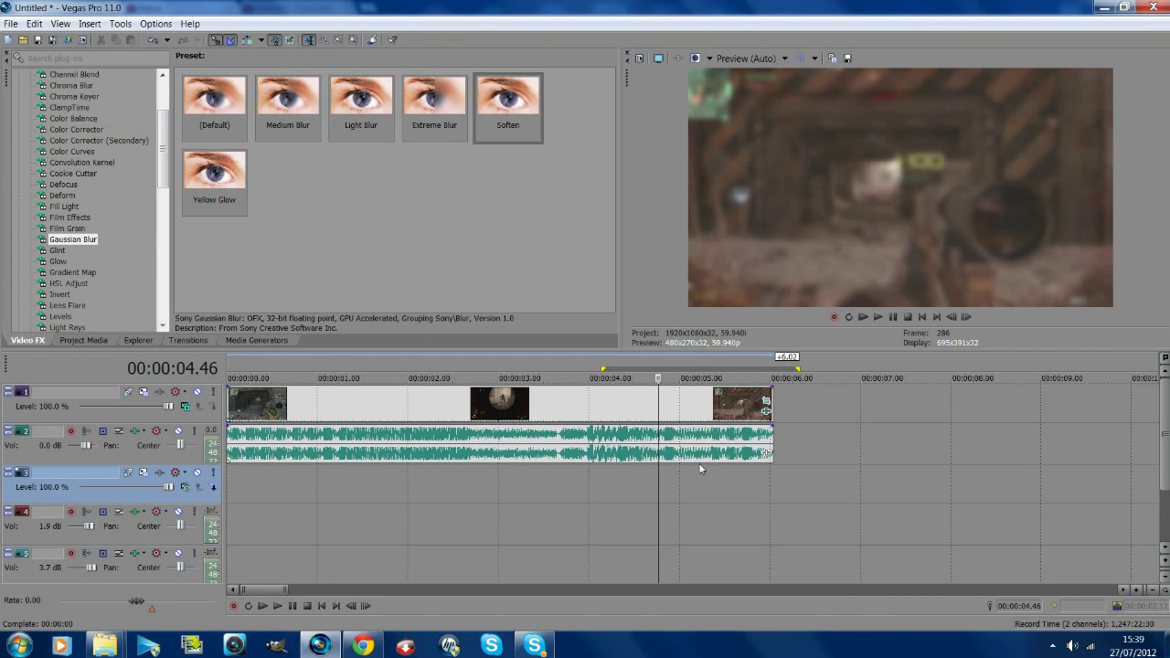
# - Step the playhead frame by frame to 3.59 s, the first blurred frame
pyautogui.click(667, 479)
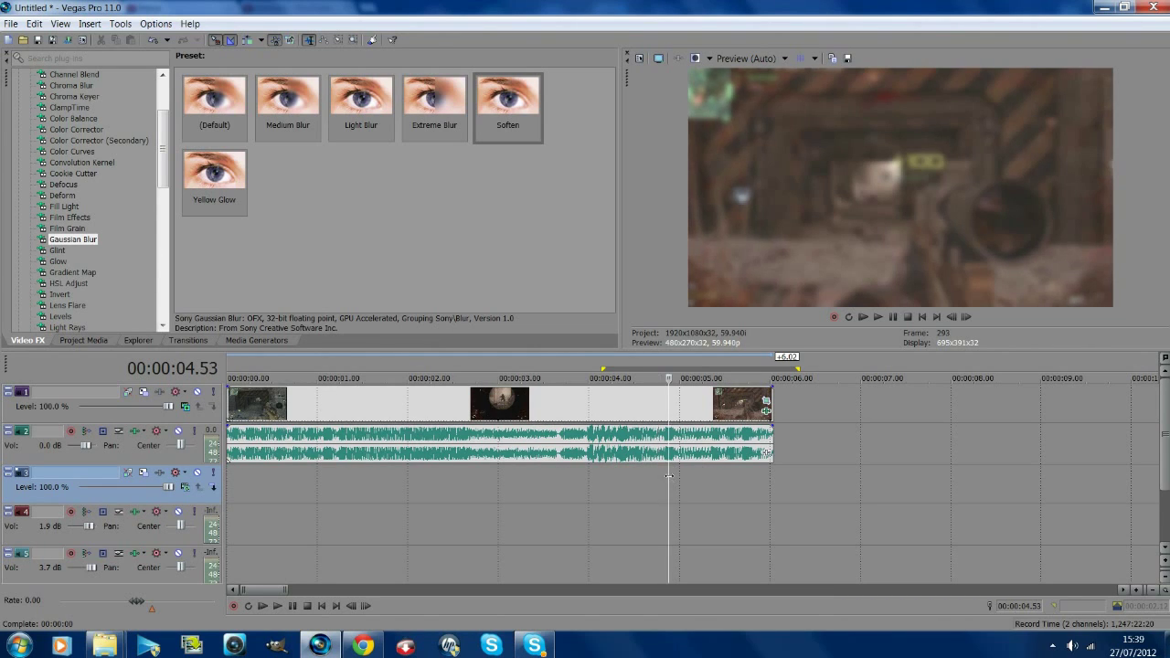
pyautogui.scroll(2, 670, 476)
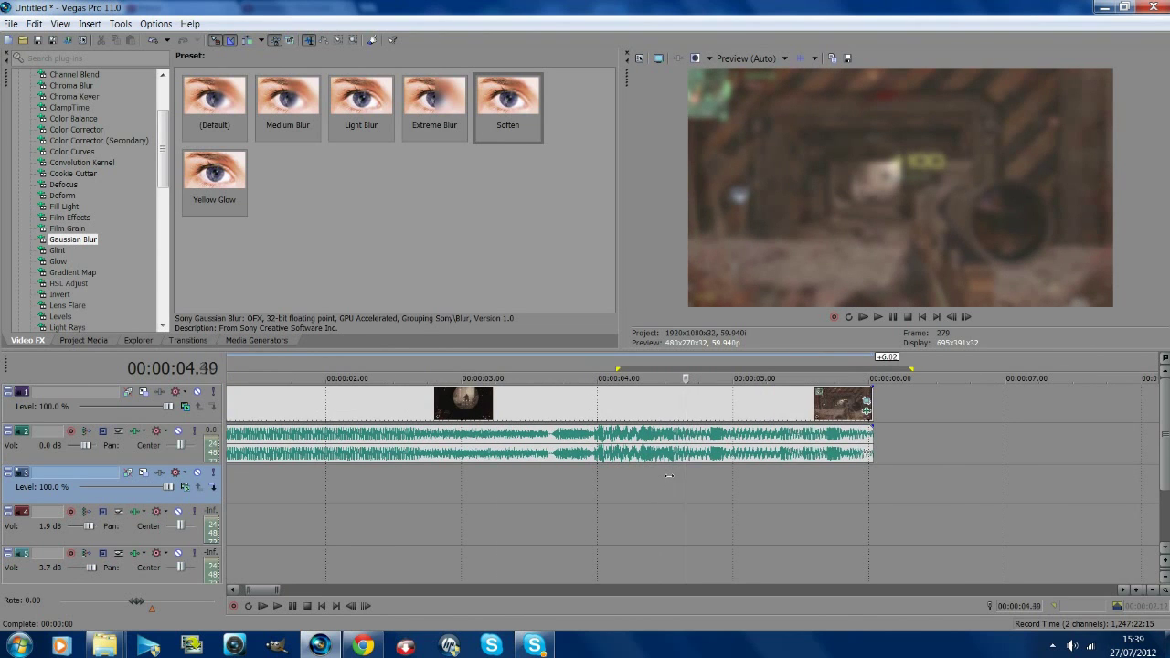
pyautogui.press('Left')
pyautogui.press('Left')
pyautogui.press('Left')
pyautogui.press('Left')
pyautogui.press('Left')
pyautogui.press('Left')
pyautogui.press('Left')
pyautogui.press('Left')
pyautogui.press('Left')
pyautogui.press('Left')
pyautogui.press('Left')
pyautogui.press('Left')
pyautogui.press('Left')
pyautogui.press('Left')
pyautogui.press('Left')
pyautogui.press('Left')
pyautogui.press('Left')
pyautogui.press('Left')
pyautogui.press('Left')
pyautogui.press('Left')
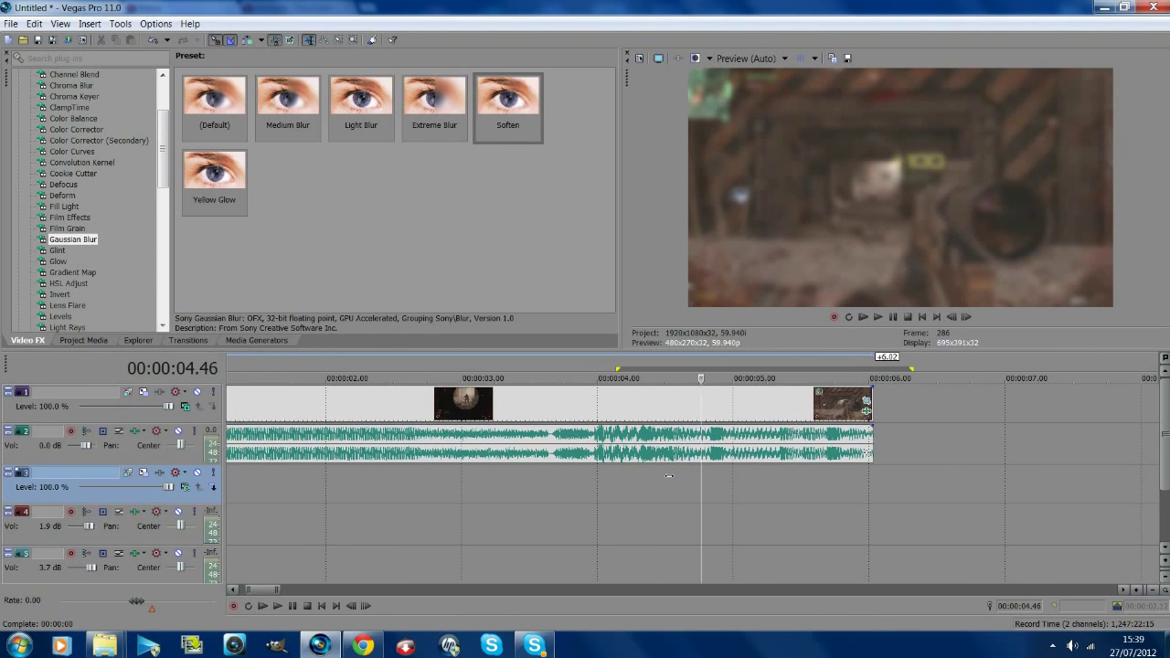
pyautogui.press('Left')
pyautogui.press('Left')
pyautogui.press('Left')
pyautogui.press('Left')
pyautogui.press('Left')
pyautogui.press('Left')
pyautogui.press('Left')
pyautogui.press('Left')
pyautogui.press('Left')
pyautogui.press('Left')
pyautogui.press('Left')
pyautogui.press('Left')
pyautogui.press('Left')
pyautogui.press('Left')
pyautogui.press('Left')
pyautogui.press('Left')
pyautogui.press('Left')
pyautogui.press('Left')
pyautogui.press('Left')
pyautogui.press('Left')
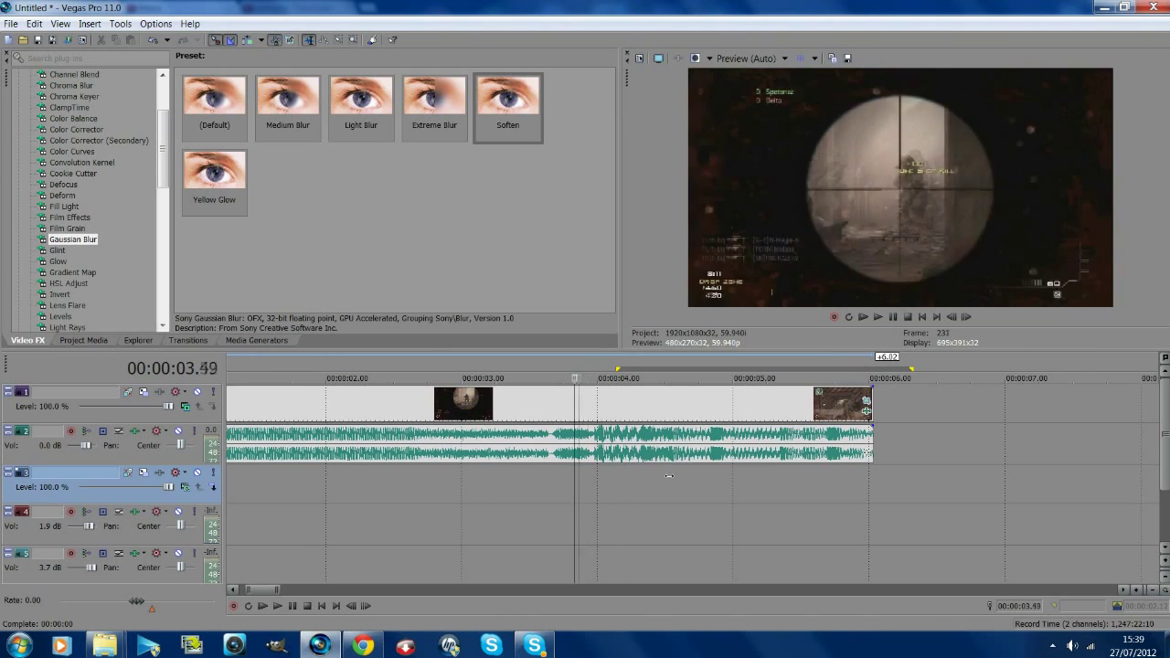
pyautogui.press('Right')
pyautogui.press('Right')
pyautogui.press('Right')
pyautogui.press('Right')
pyautogui.press('Right')
pyautogui.press('Right')
pyautogui.press('Right')
pyautogui.press('Right')
pyautogui.press('Right')
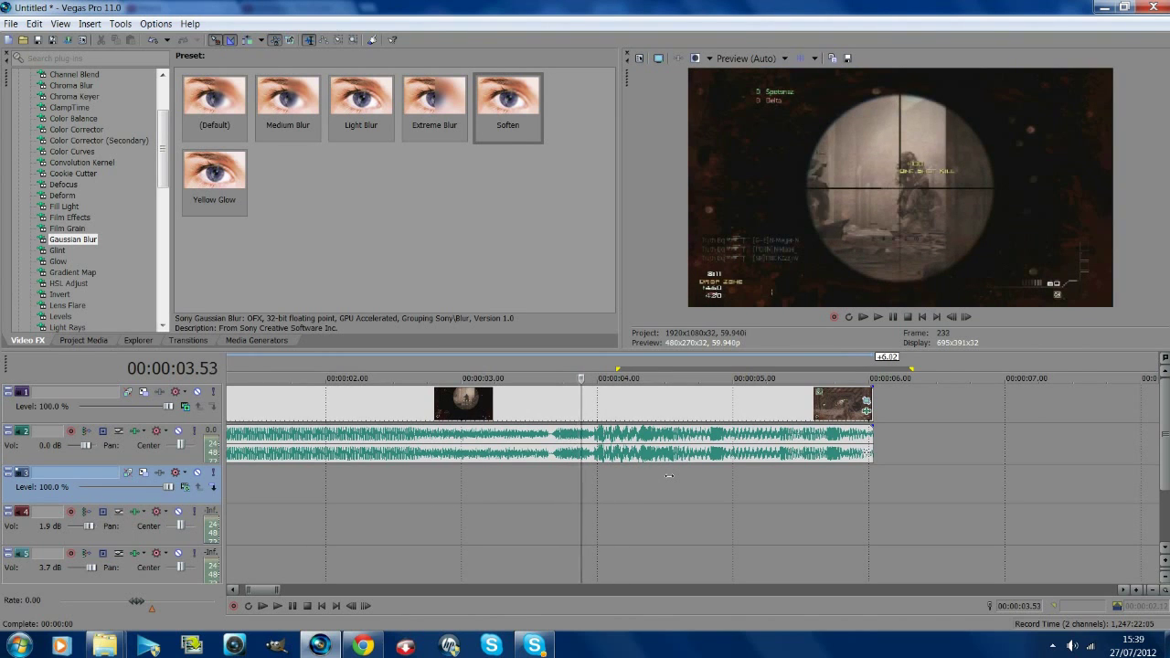
pyautogui.press('Right')
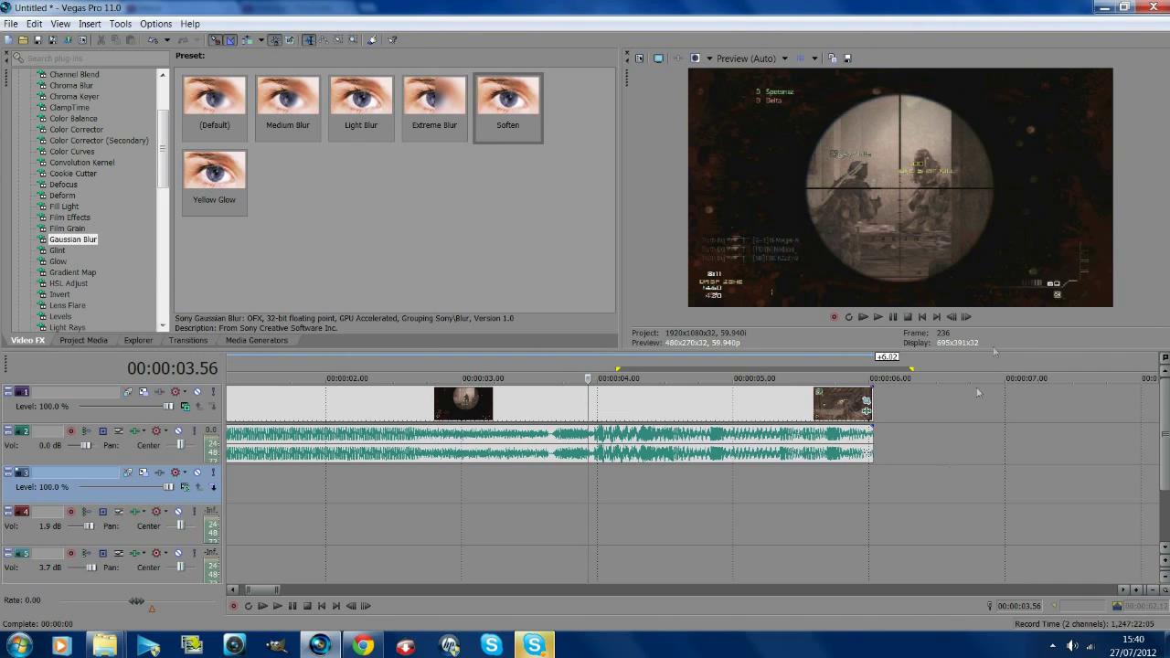
pyautogui.click(967, 317)
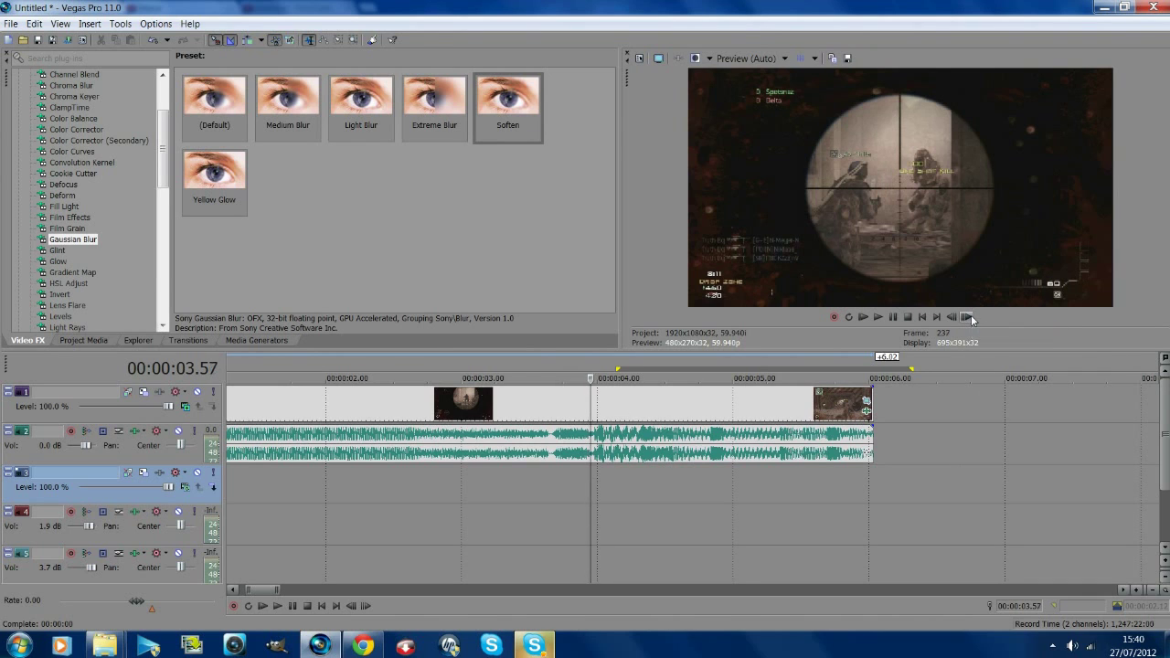
pyautogui.click(967, 318)
pyautogui.click(967, 317)
pyautogui.click(951, 317)
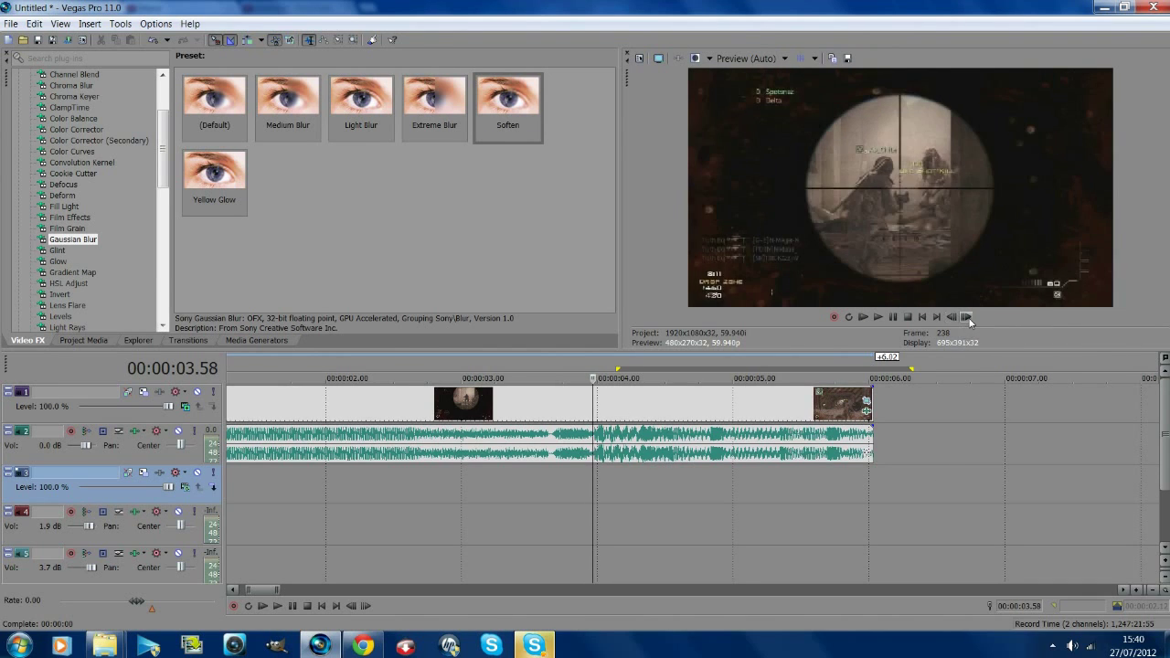
pyautogui.click(967, 317)
# - Drop a marker at 3.59 s and name it 'shot'
pyautogui.scroll(2, 729, 517)
pyautogui.scroll(-4, 723, 512)
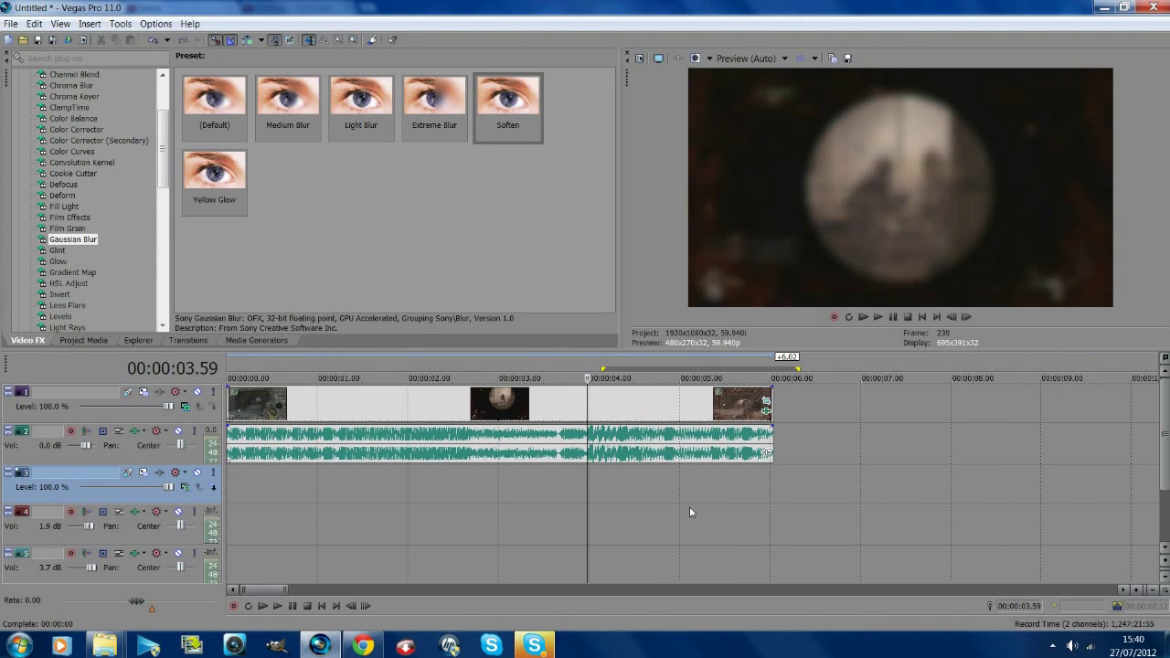
pyautogui.press('m')
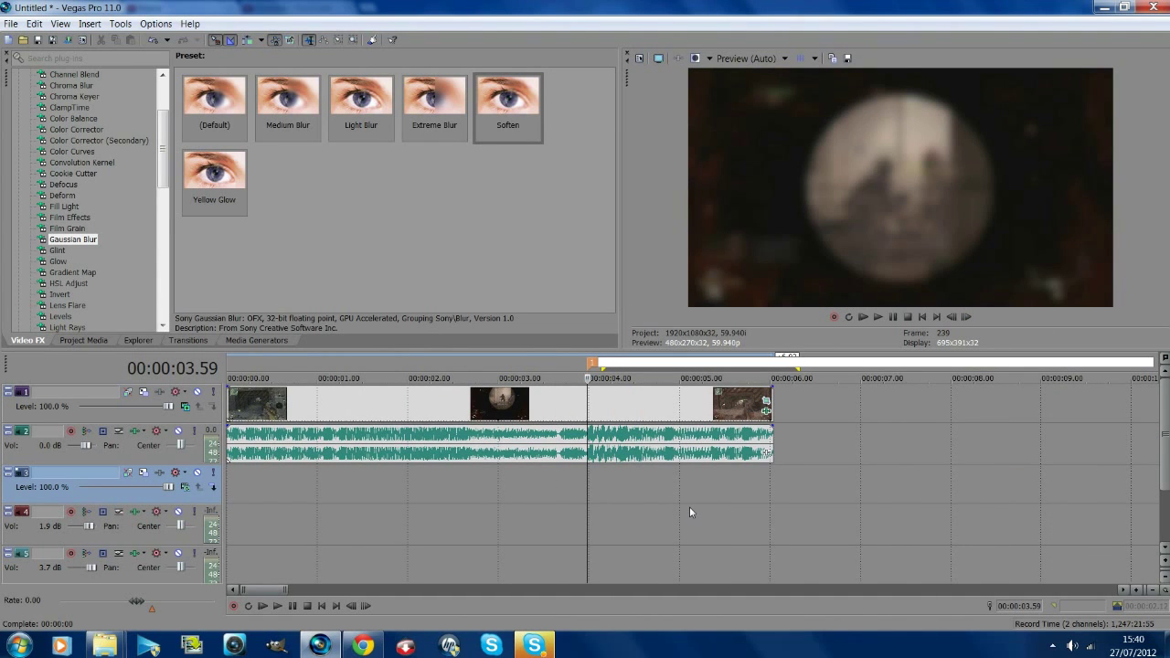
pyautogui.write('shot')
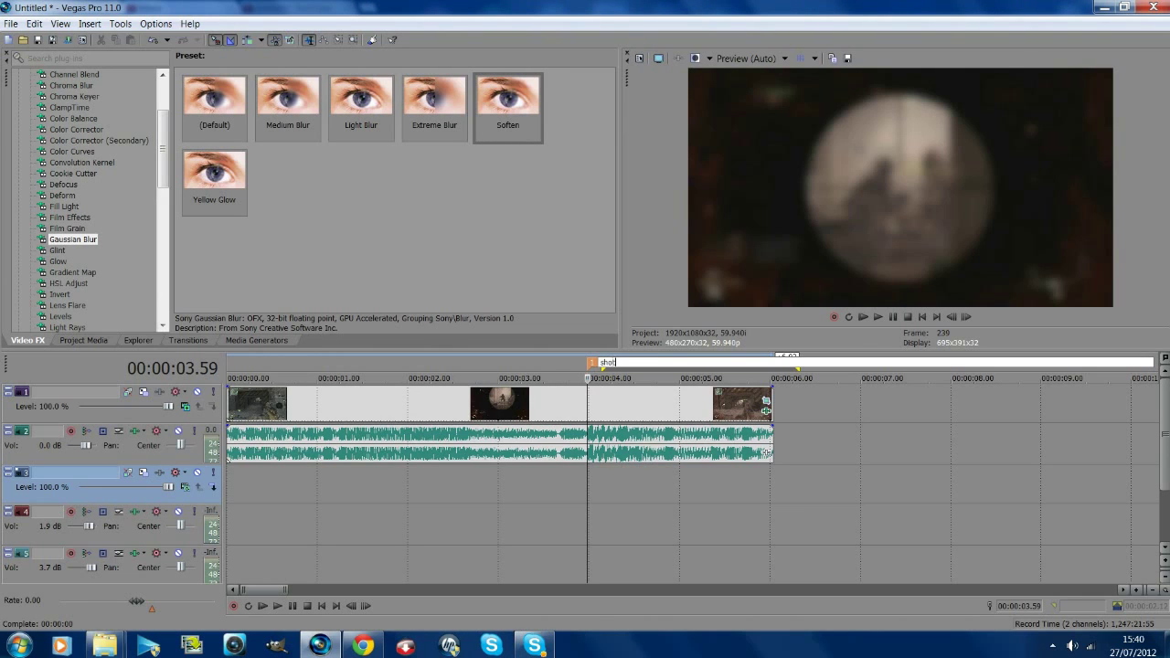
pyautogui.press('Return')
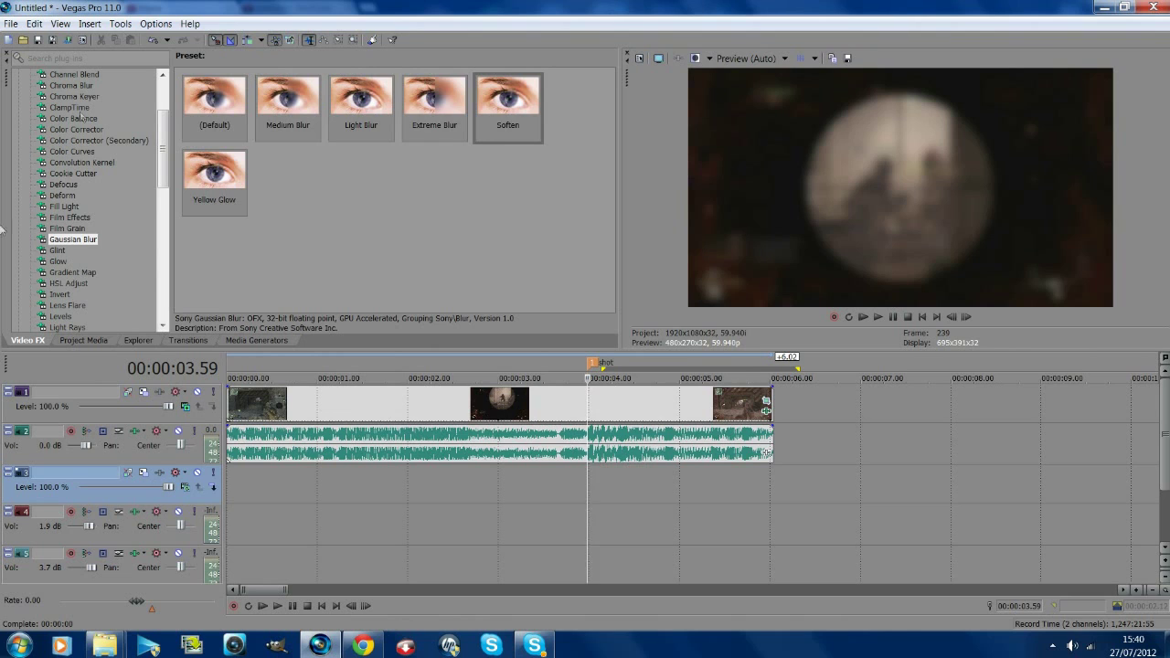
pyautogui.press('Down')
pyautogui.press('Down')
pyautogui.press('Down')
pyautogui.press('Down')
pyautogui.press('Down')
pyautogui.press('Down')
pyautogui.press('Down')
pyautogui.press('Down')
pyautogui.press('Down')
pyautogui.press('Down')
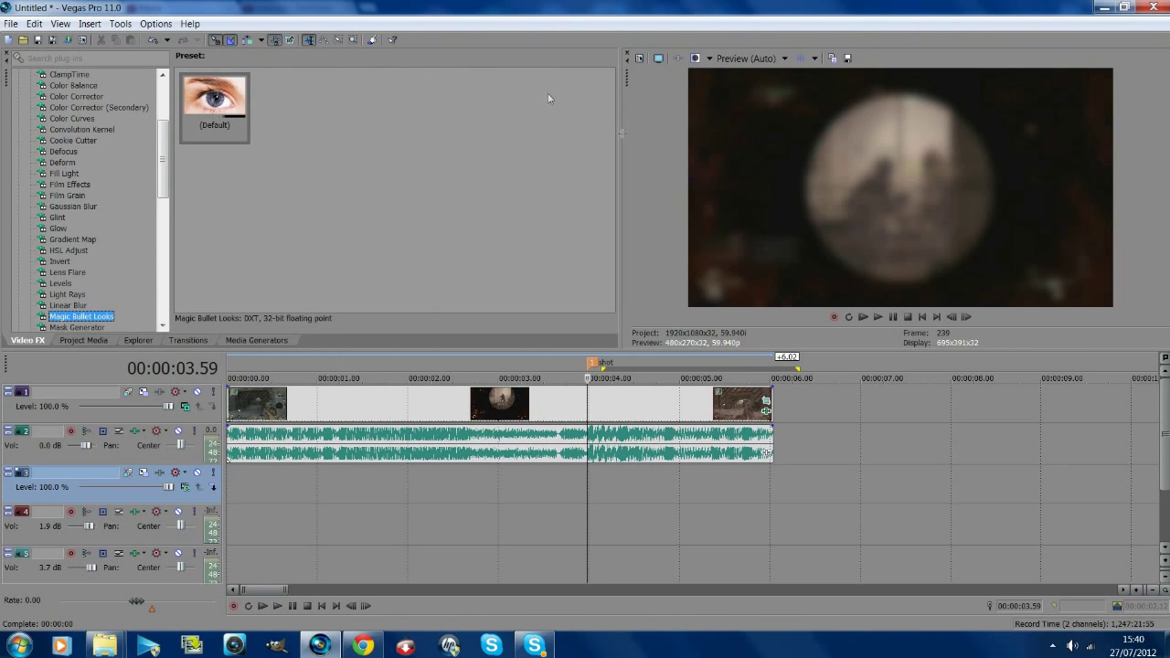
# - Drag the Magic Bullet Looks default preset onto the gameplay clip on track 1
pyautogui.moveTo(247, 101); pyautogui.dragTo(269, 125)
pyautogui.moveTo(547, 425); pyautogui.dragTo(547, 419)
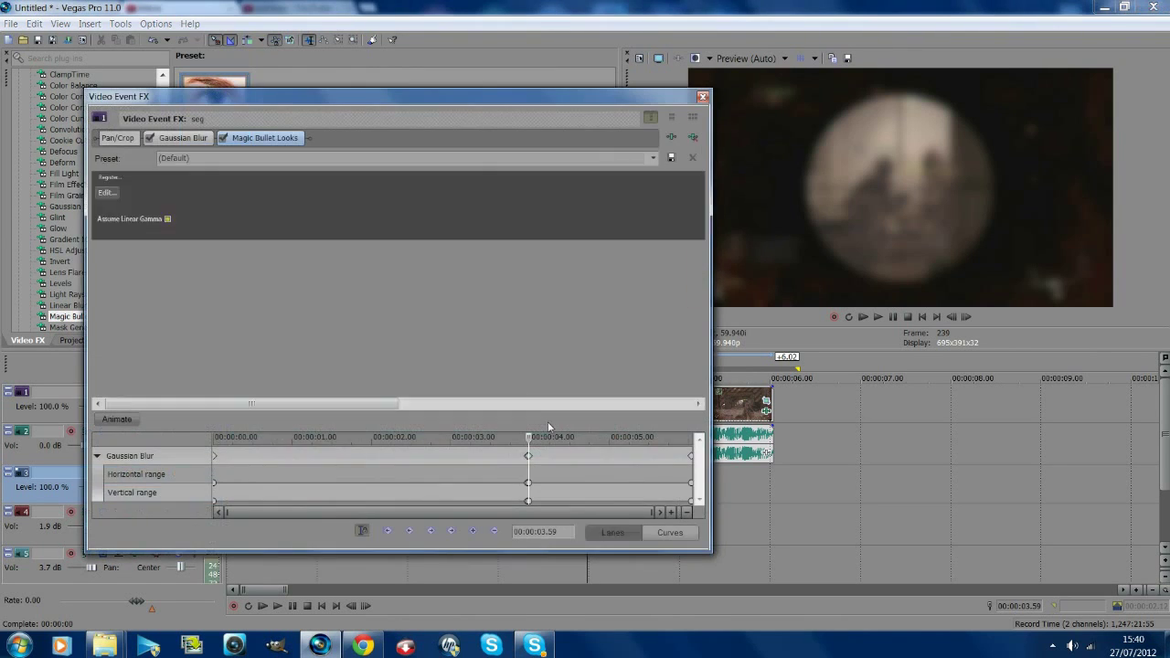
pyautogui.click(116, 196)
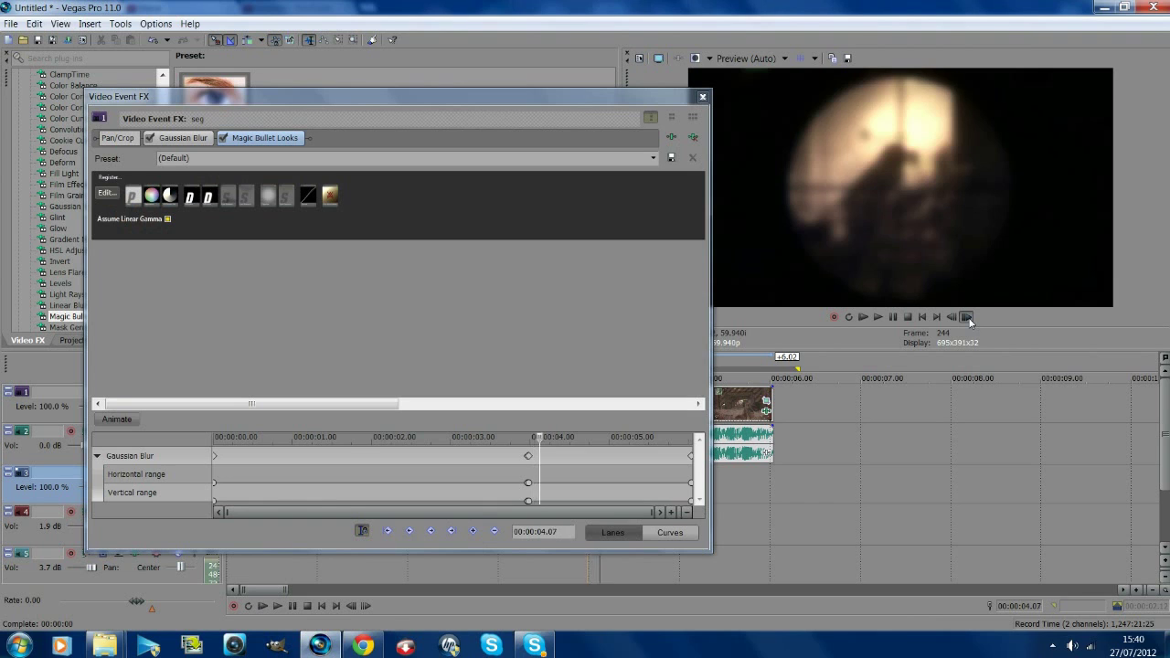
pyautogui.click(966, 317)
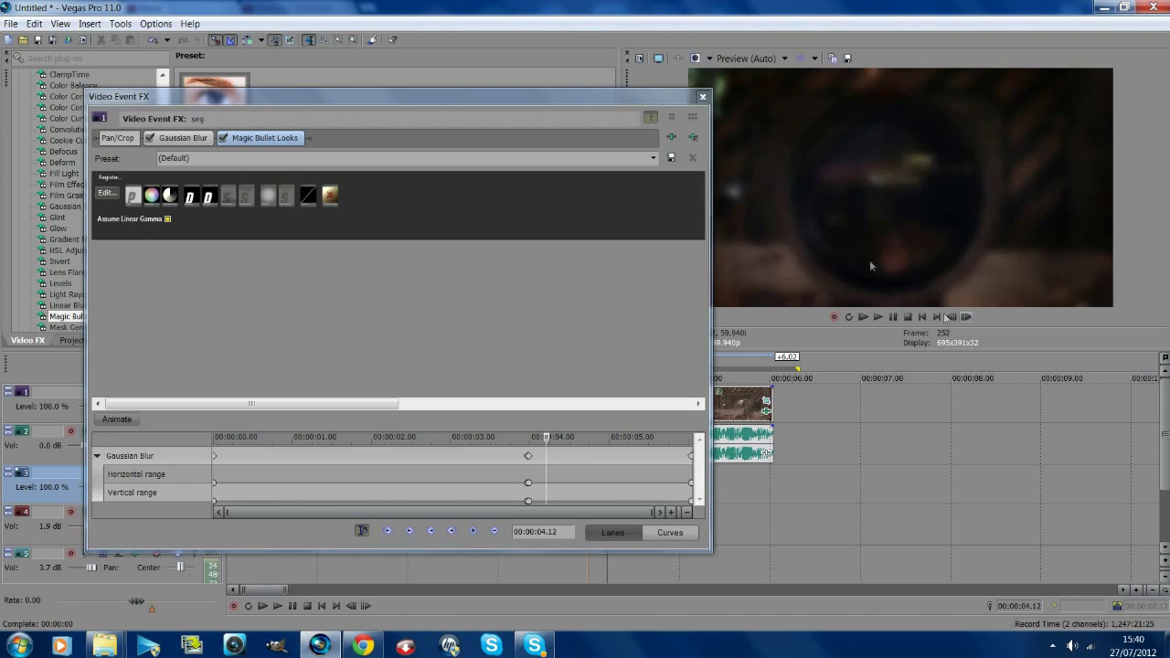
pyautogui.click(702, 96)
# - Scrub the preview between 2.17 and 4.16 s, returning to the shot at 3.59
pyautogui.click(495, 413)
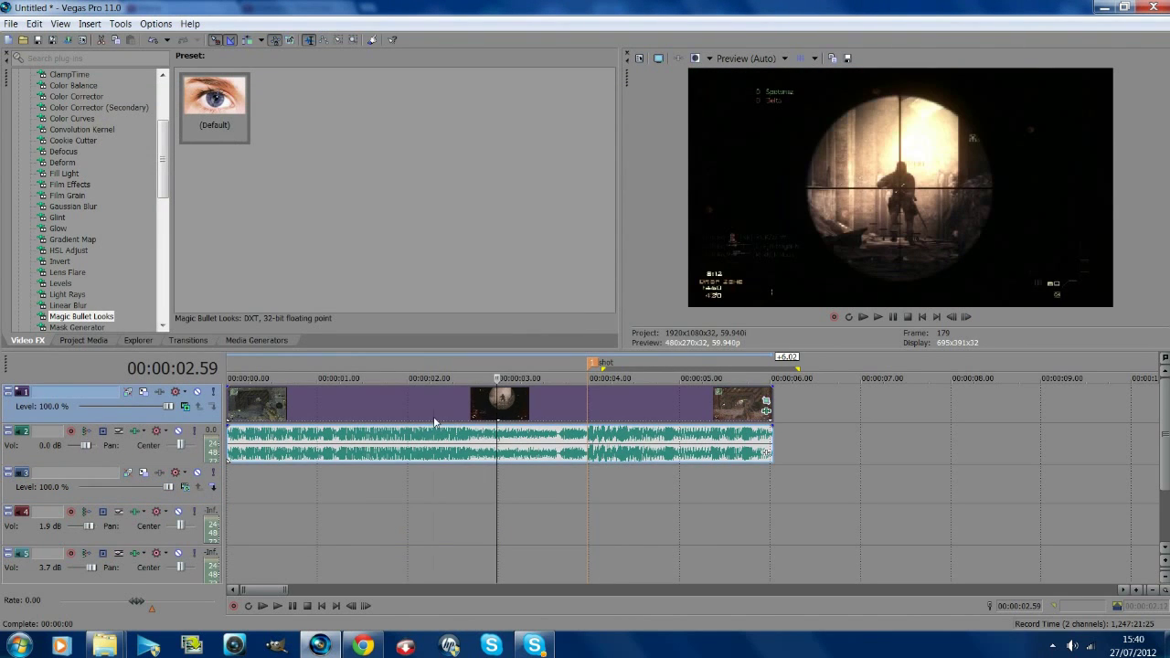
pyautogui.click(433, 419)
pyautogui.click(501, 417)
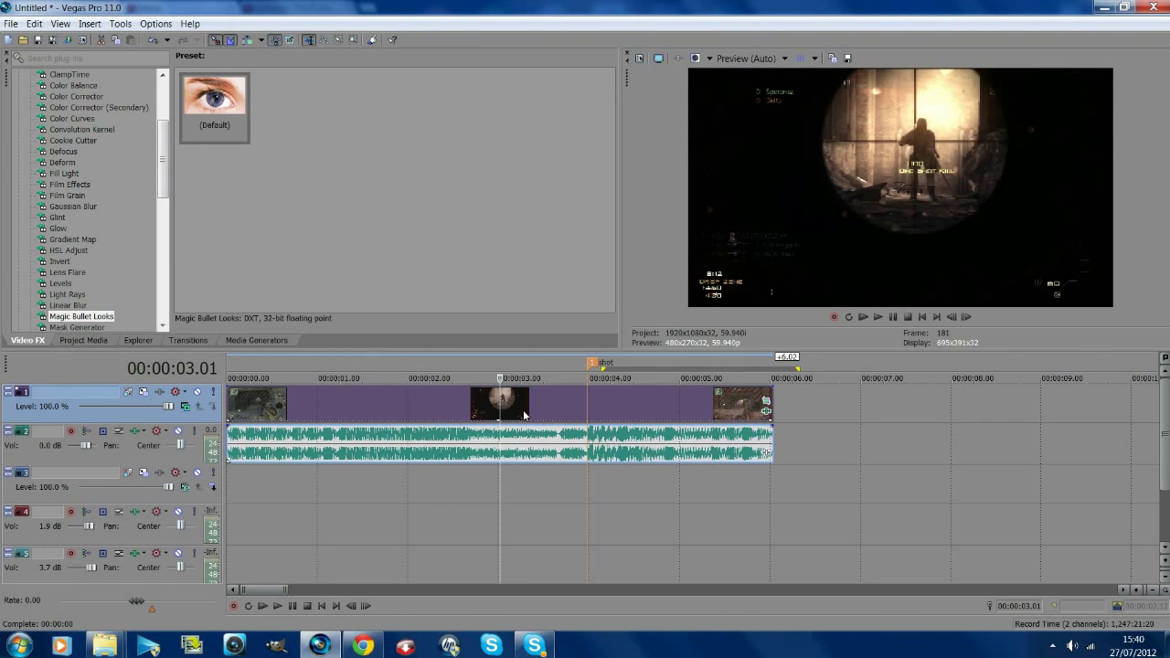
pyautogui.click(612, 413)
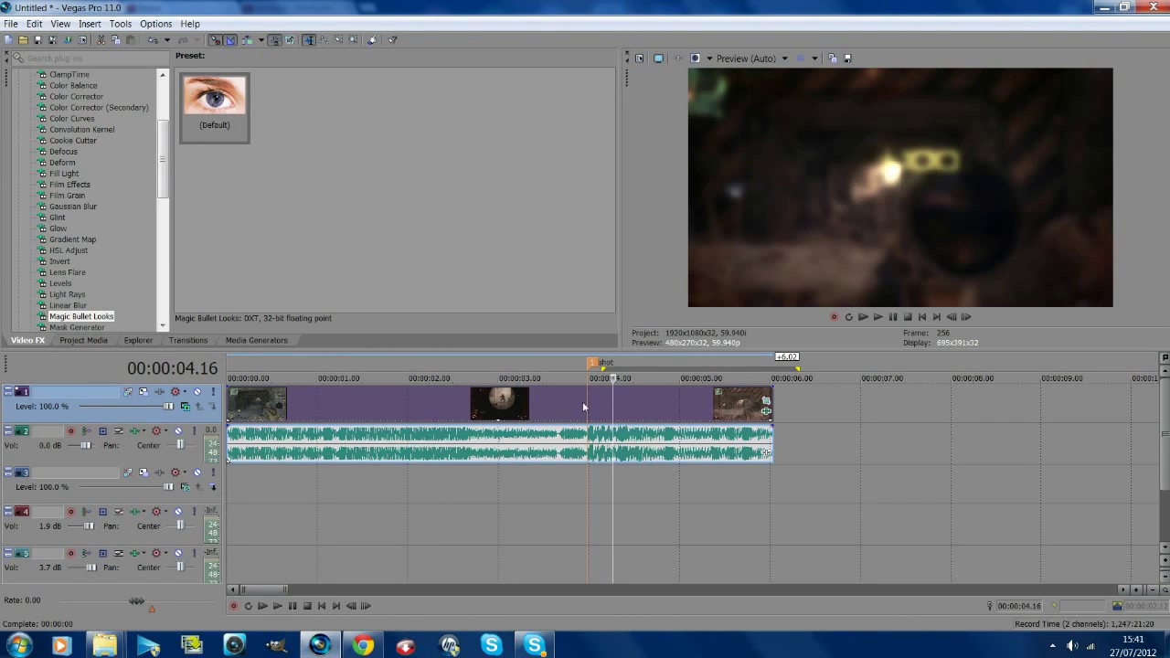
pyautogui.click(585, 405)
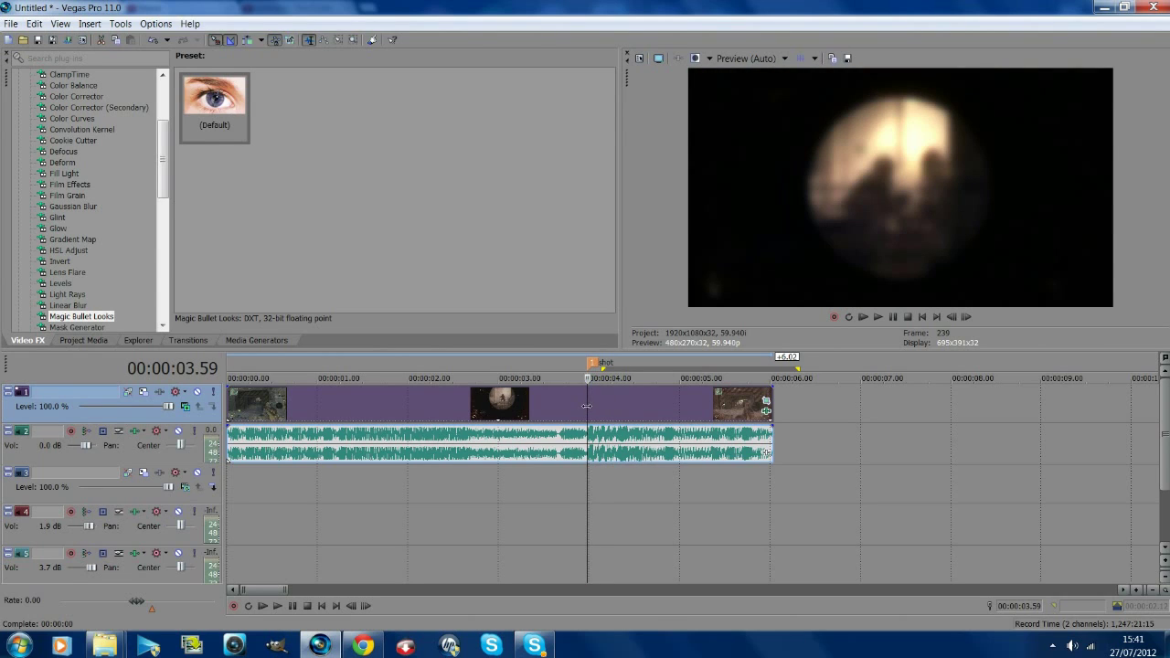
pyautogui.click(766, 412)
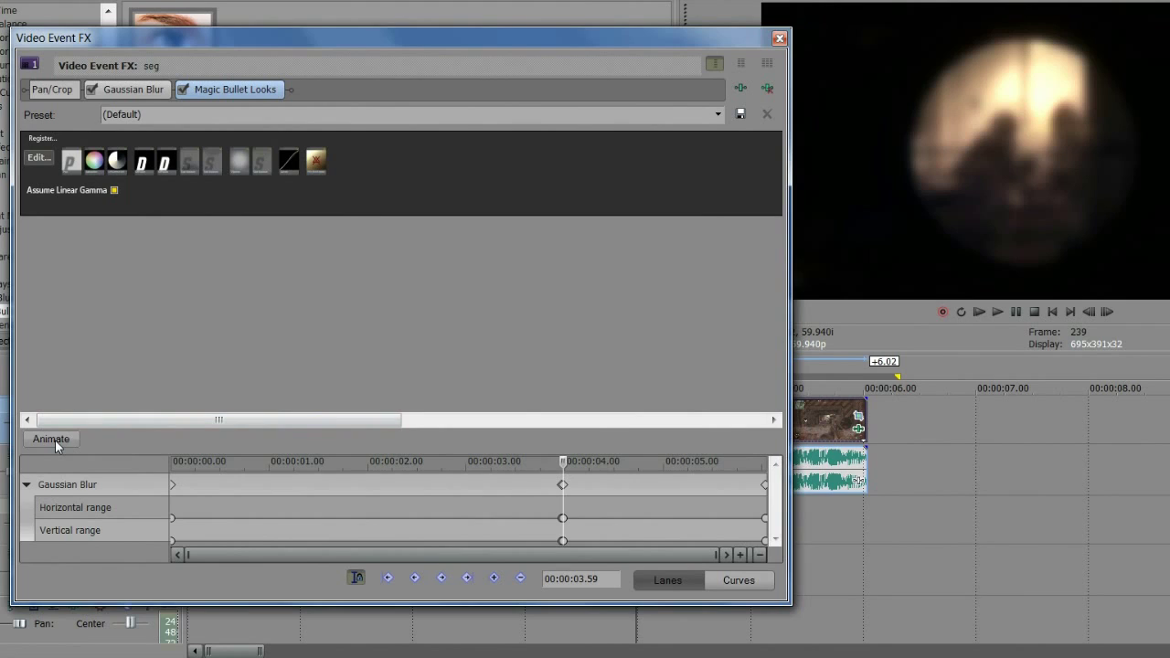
# - In the Animate lanes, add Magic Bullet Looks keyframes at 3.59 s and 3.58 s
pyautogui.click(55, 439)
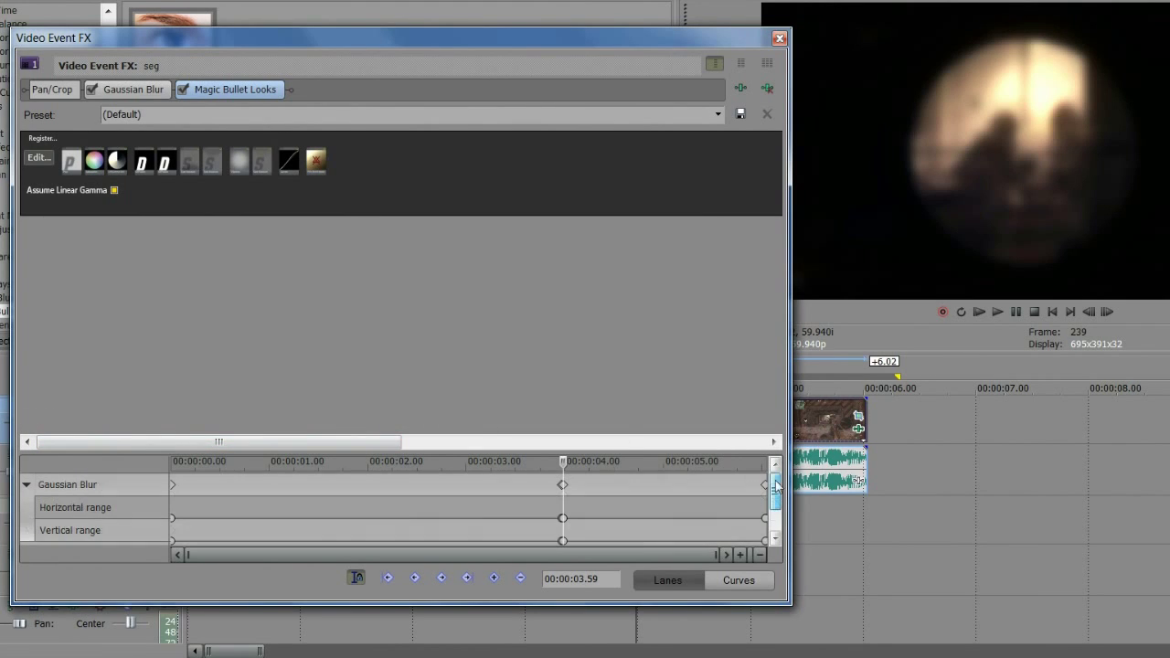
pyautogui.moveTo(776, 485); pyautogui.dragTo(782, 561)
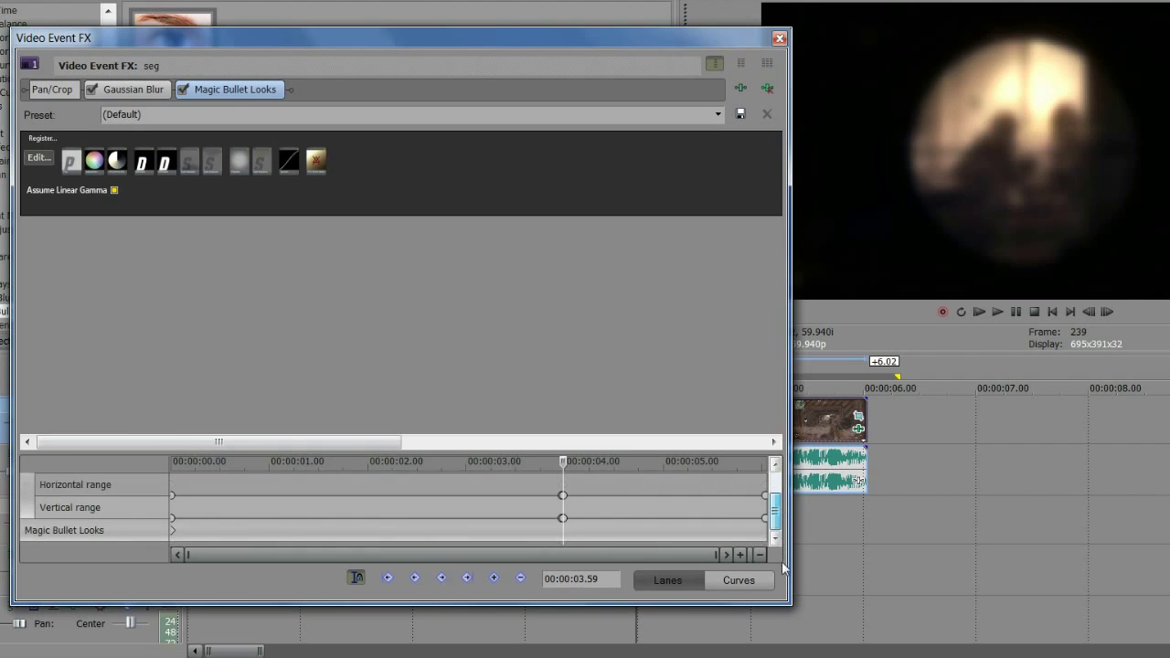
pyautogui.click(123, 528)
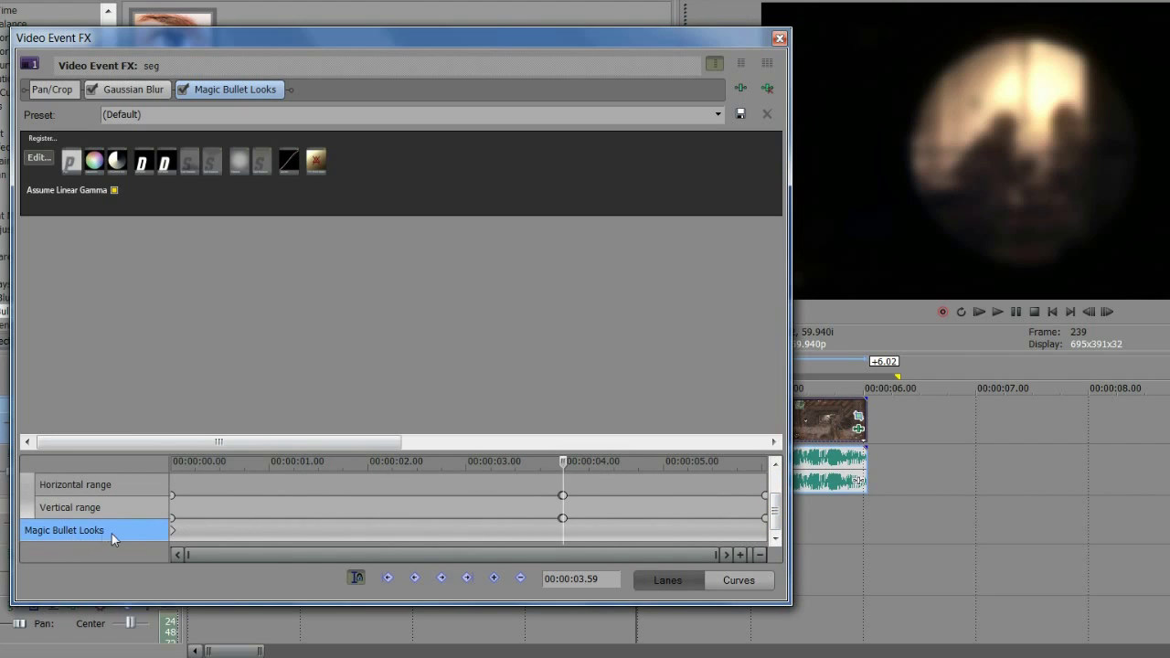
pyautogui.click(357, 578)
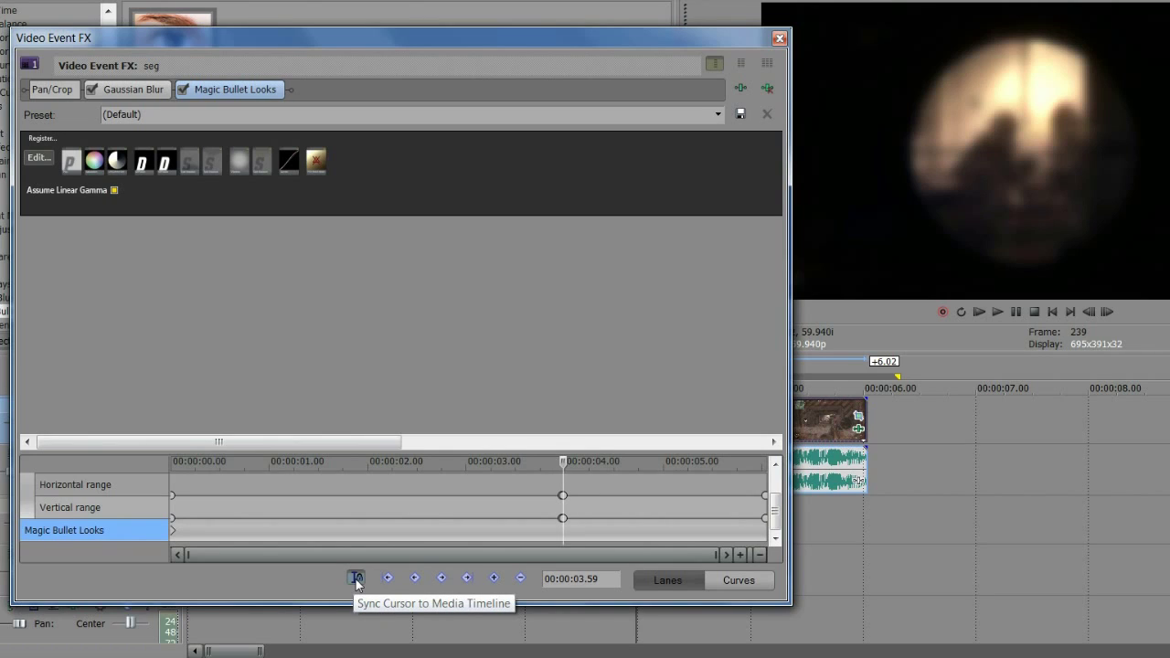
pyautogui.click(357, 580)
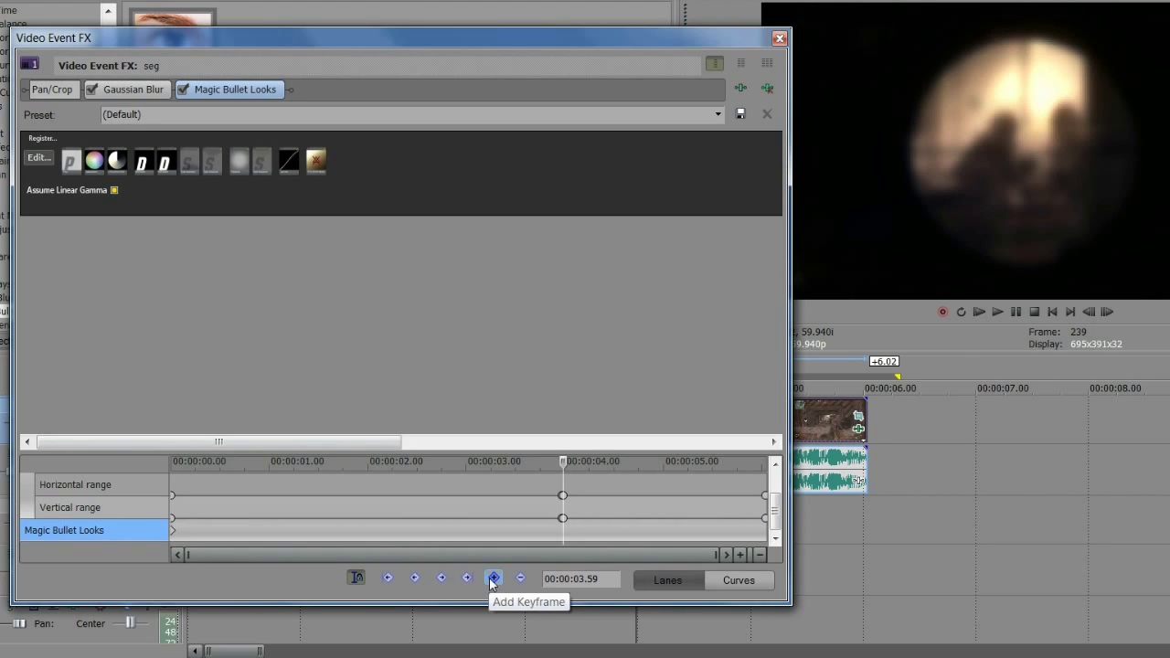
pyautogui.click(494, 578)
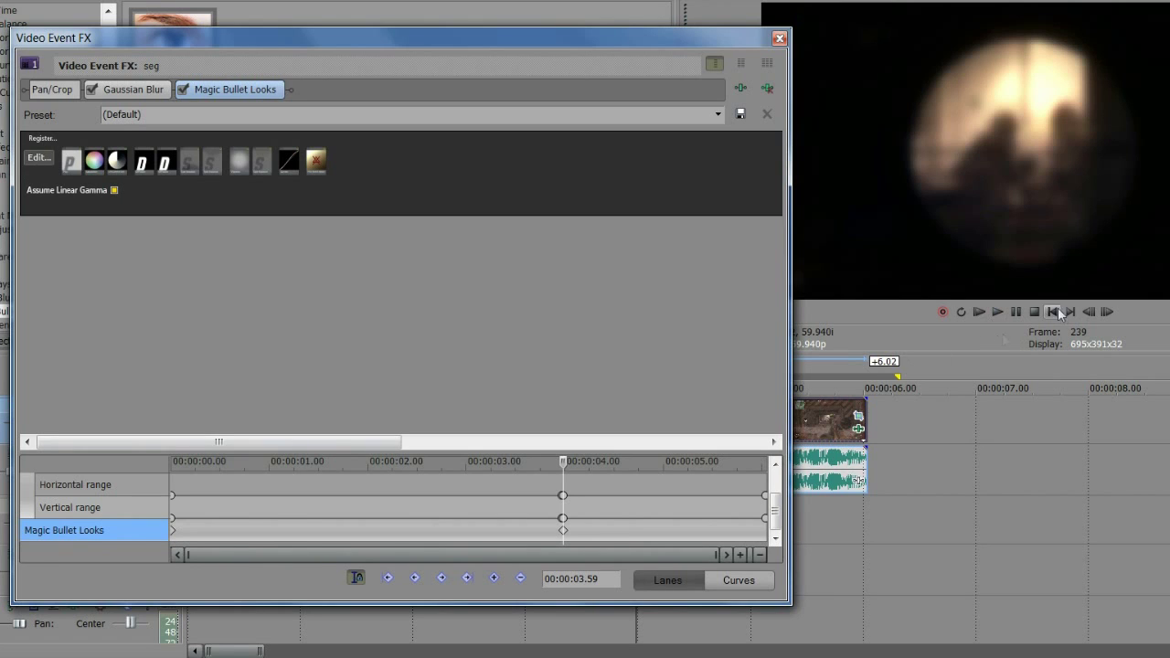
pyautogui.click(1090, 312)
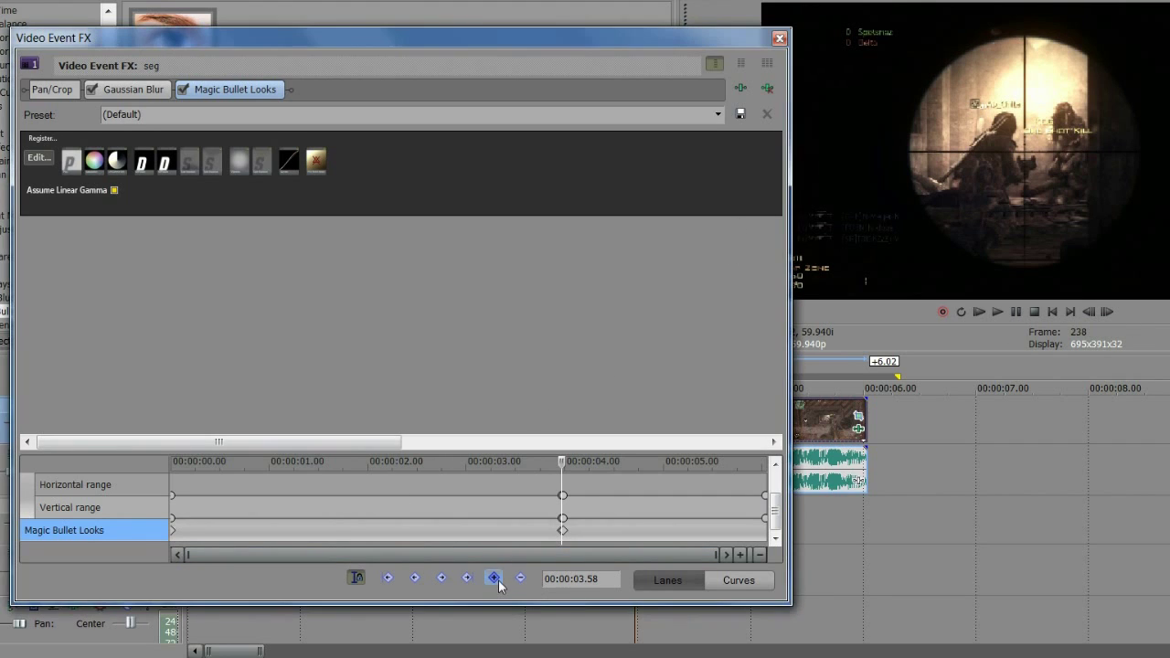
pyautogui.scroll(5, 574, 540)
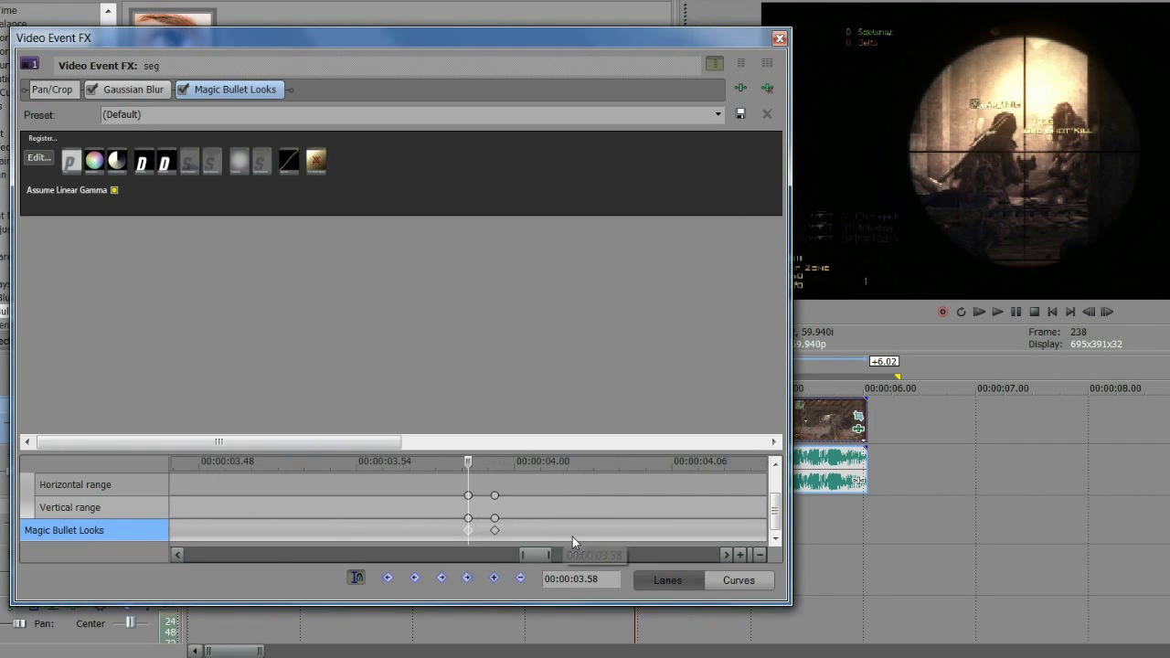
# - At the 3.59 s keyframe, set the second Spot Exposure to about +9 stops, radius 1.198, cyan tint
pyautogui.click(493, 531)
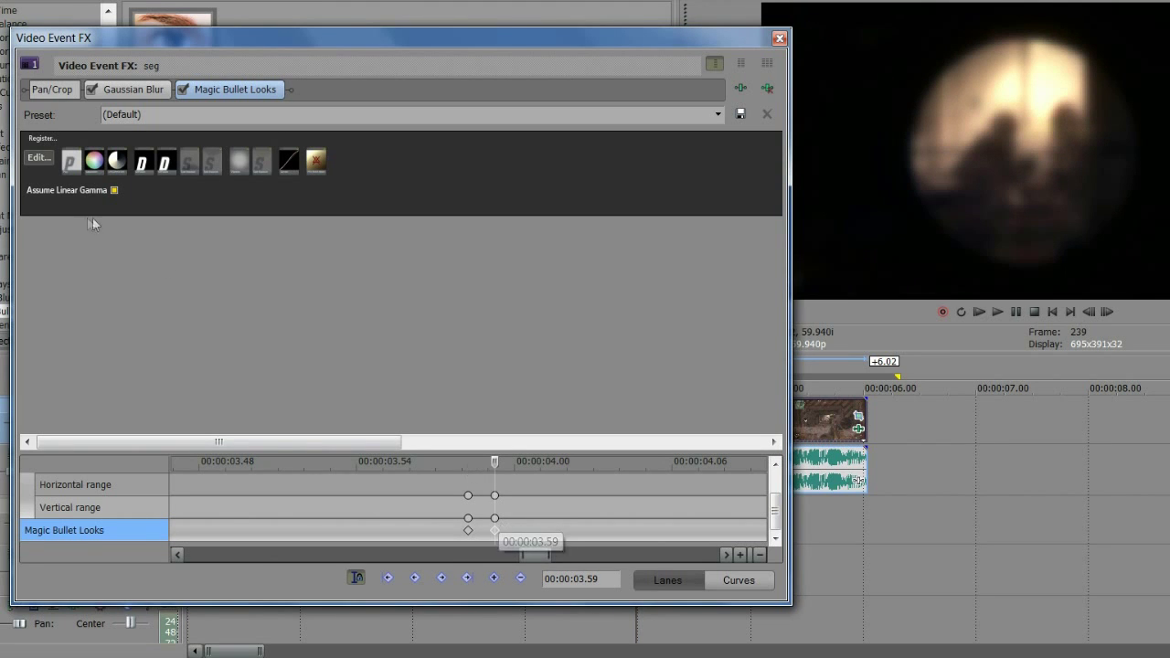
pyautogui.click(43, 156)
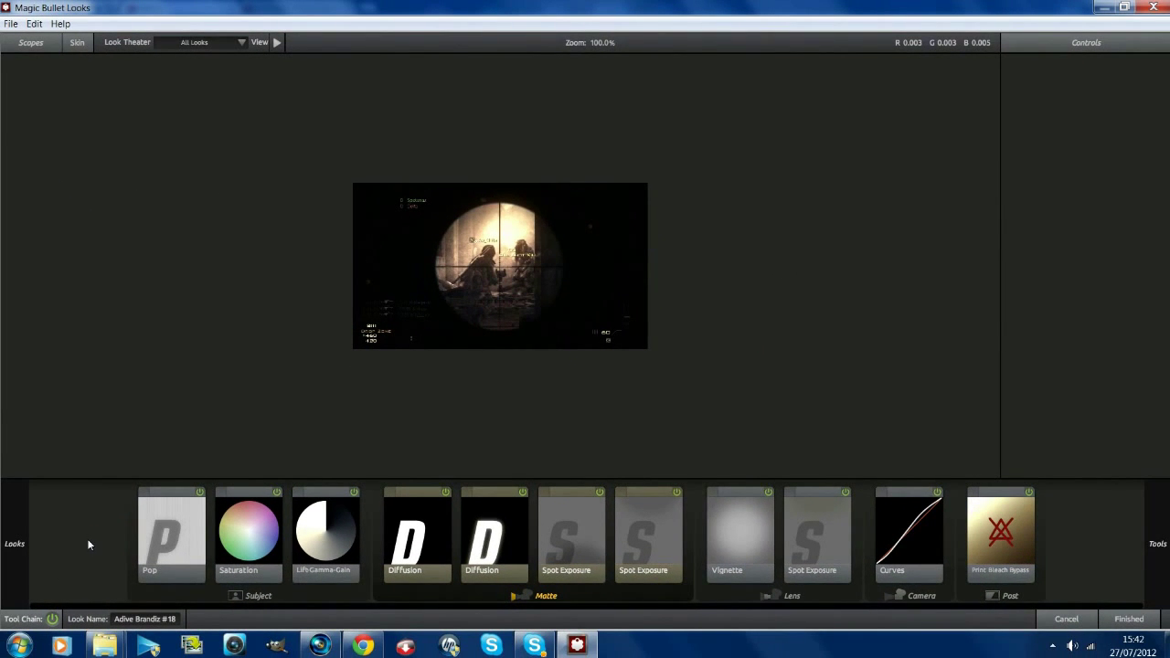
pyautogui.moveTo(0, 409)
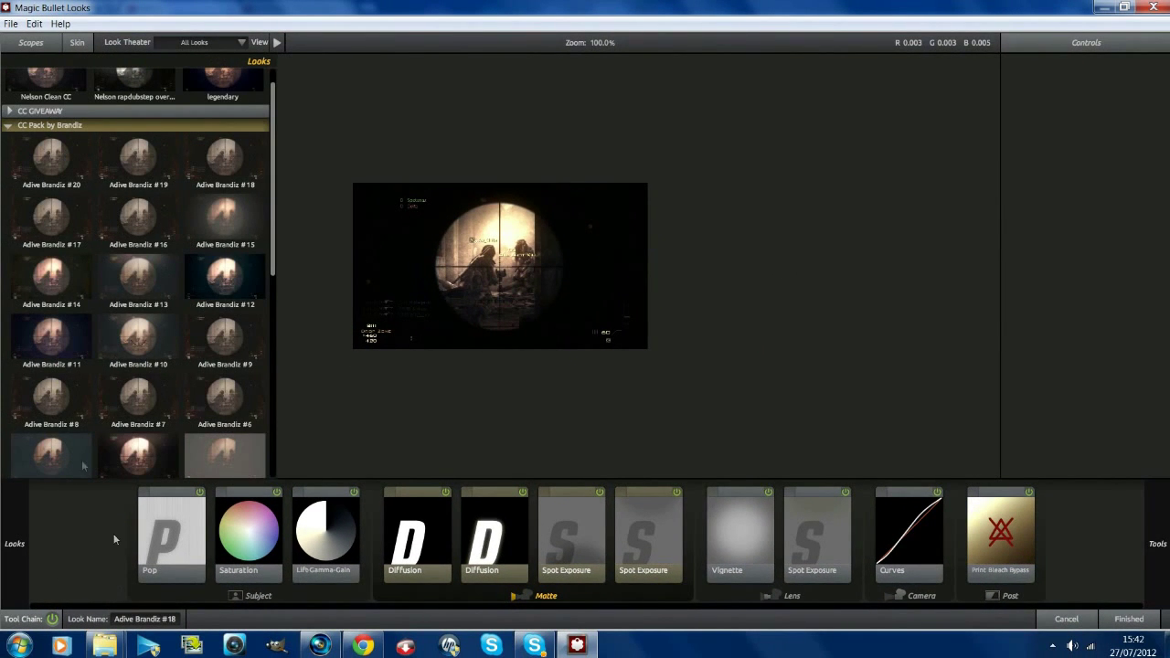
pyautogui.moveTo(1157, 540)
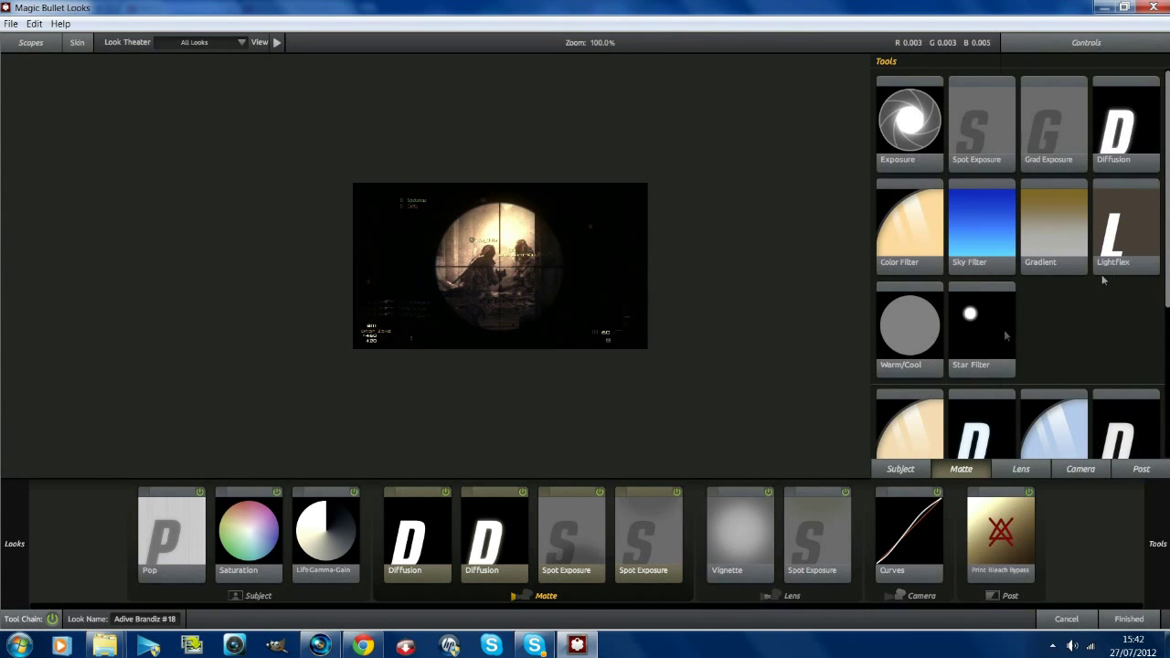
pyautogui.click(625, 509)
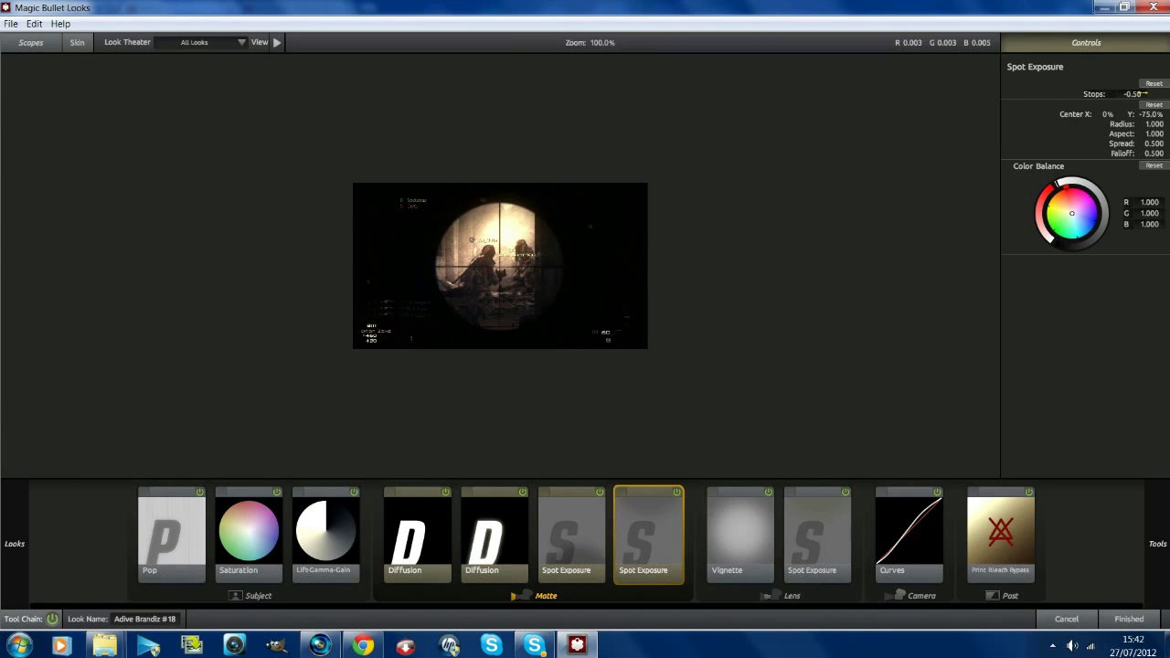
pyautogui.moveTo(1132, 94); pyautogui.dragTo(1146, 93)
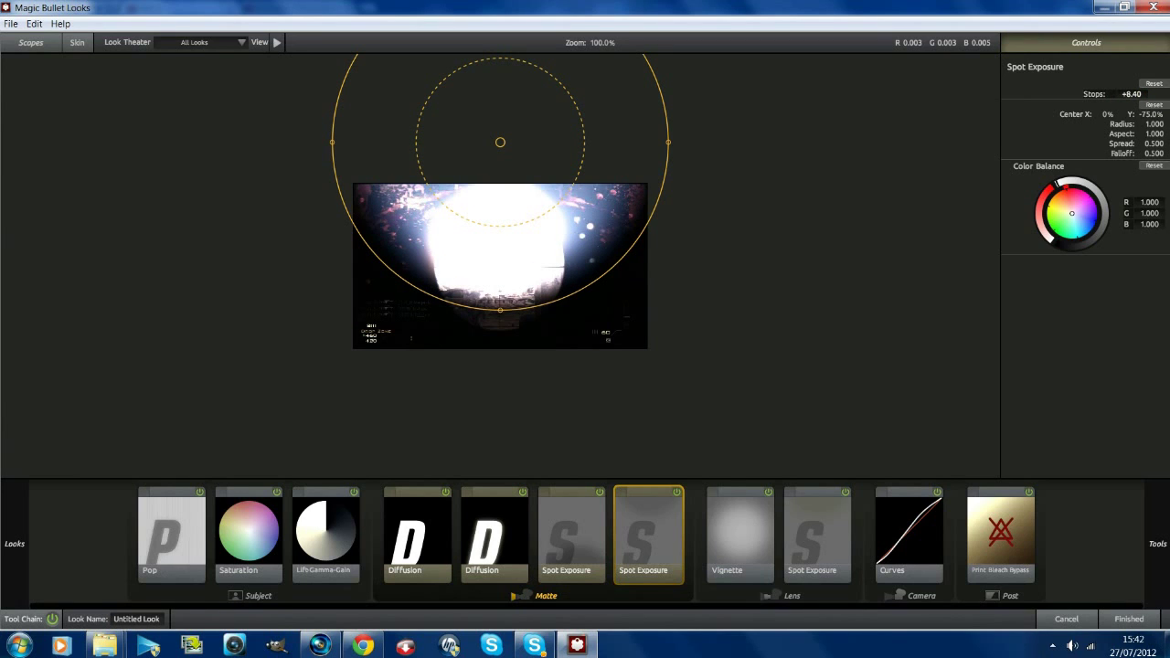
pyautogui.moveTo(1146, 94); pyautogui.dragTo(1148, 93)
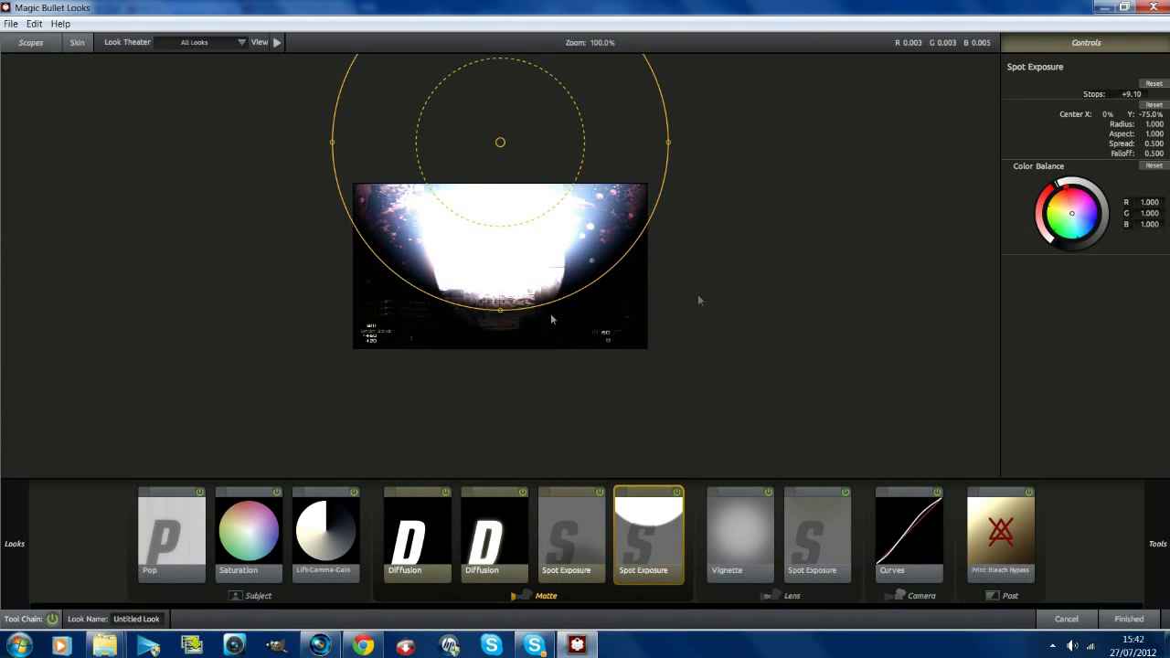
pyautogui.moveTo(530, 305); pyautogui.dragTo(564, 331)
pyautogui.moveTo(535, 117); pyautogui.dragTo(532, 119)
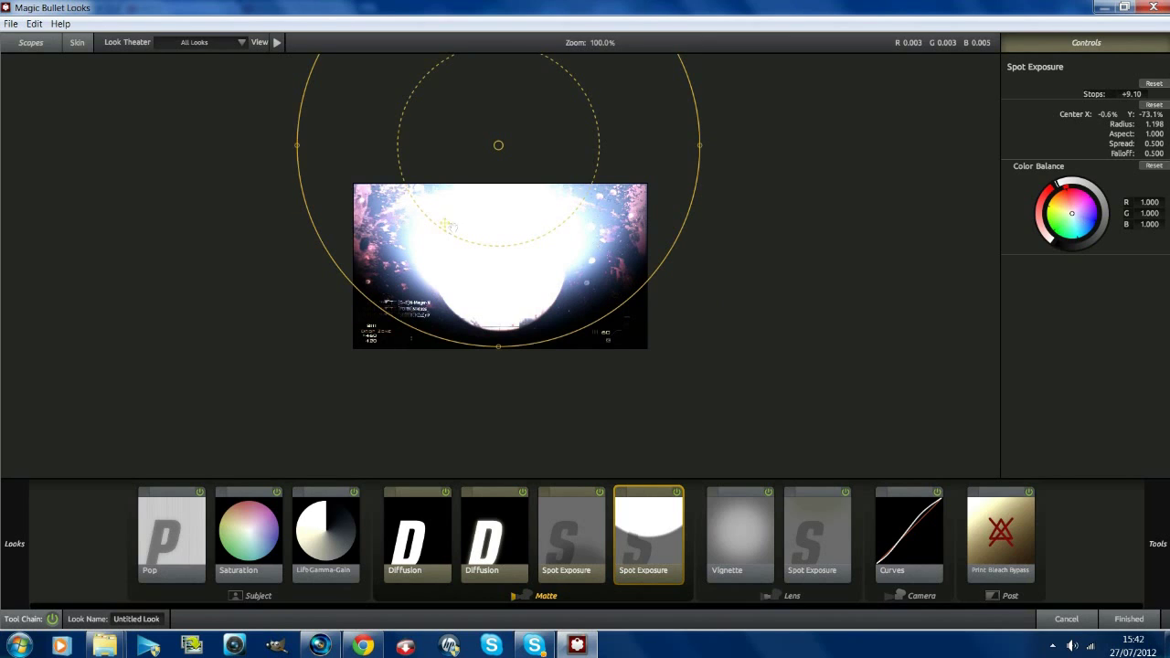
pyautogui.moveTo(1072, 213); pyautogui.dragTo(1071, 216)
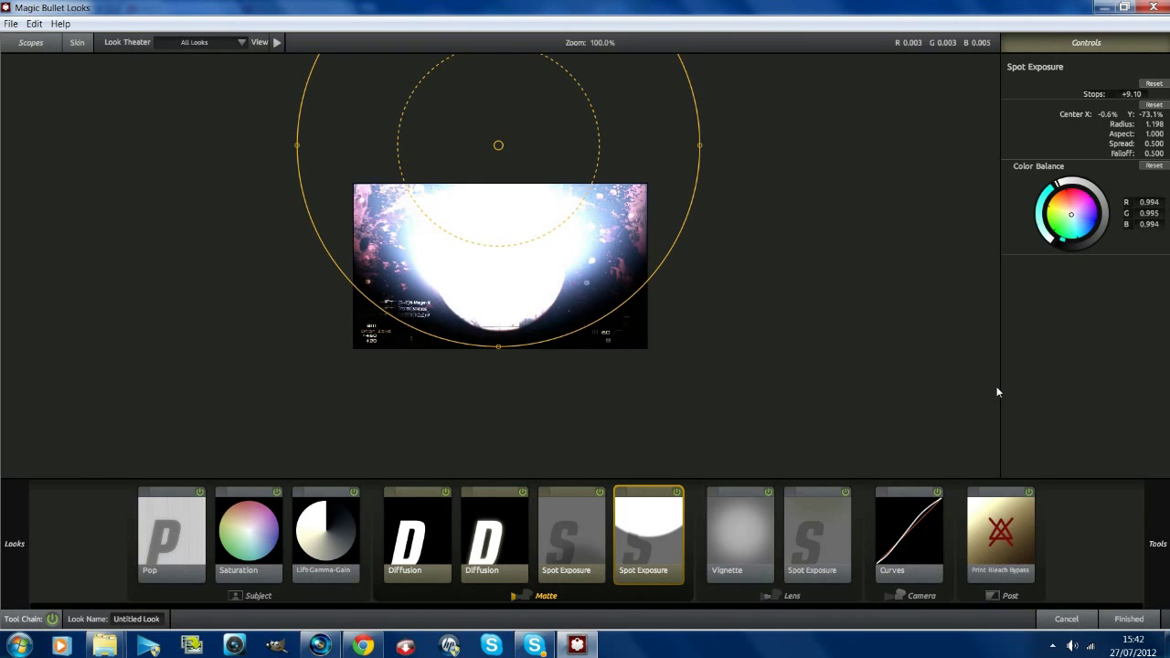
pyautogui.click(1128, 620)
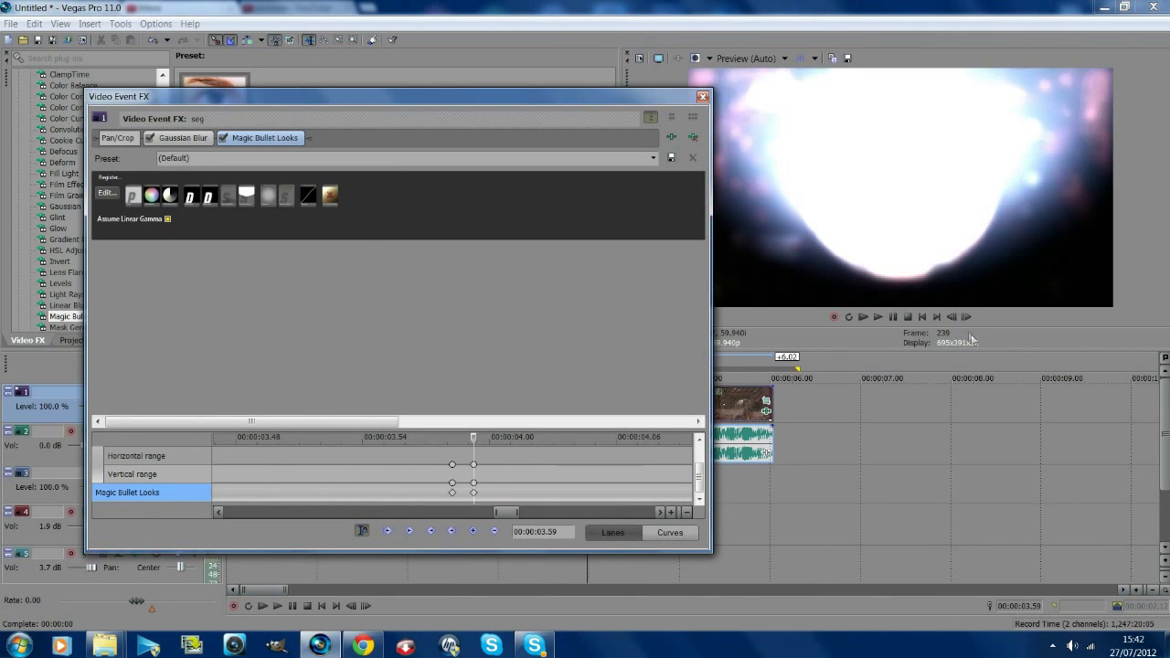
# - Step back and forward through frames to check the white flash
pyautogui.click(952, 317)
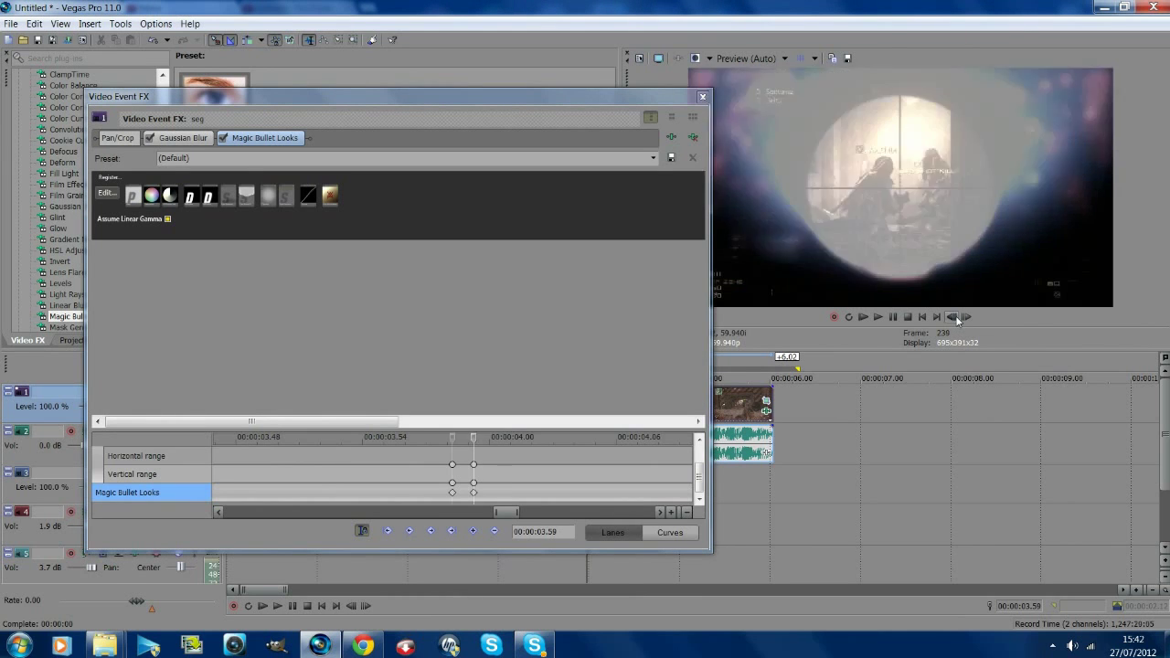
pyautogui.click(952, 317)
pyautogui.click(968, 317)
pyautogui.click(967, 317)
pyautogui.click(967, 317)
pyautogui.click(967, 318)
pyautogui.click(967, 317)
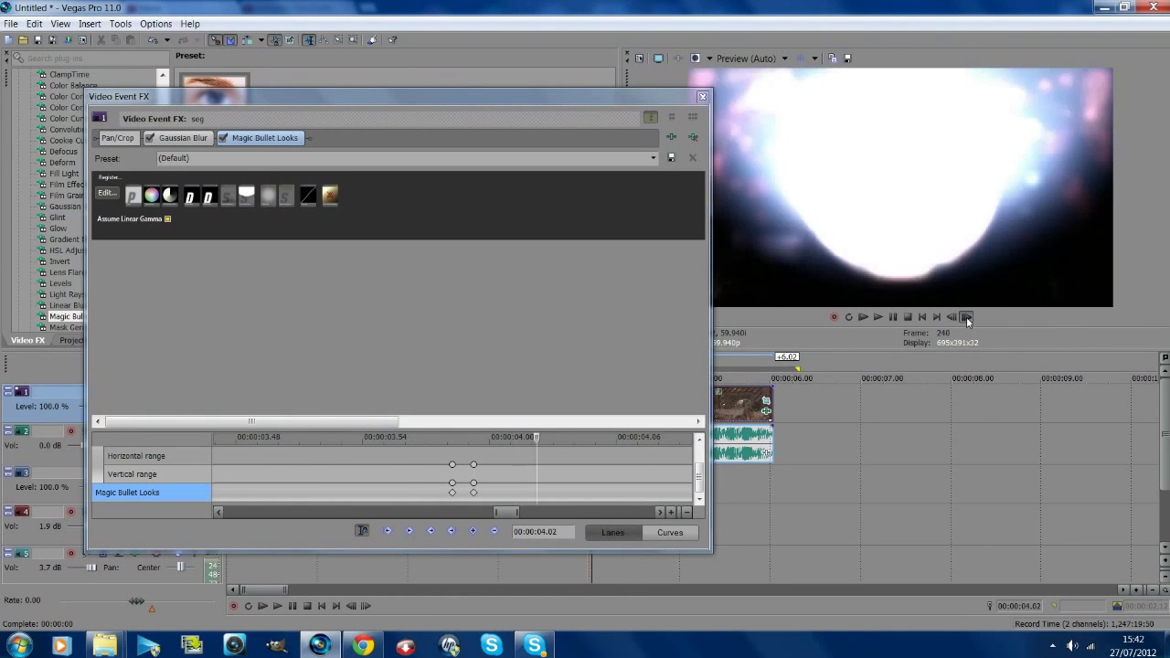
pyautogui.click(967, 317)
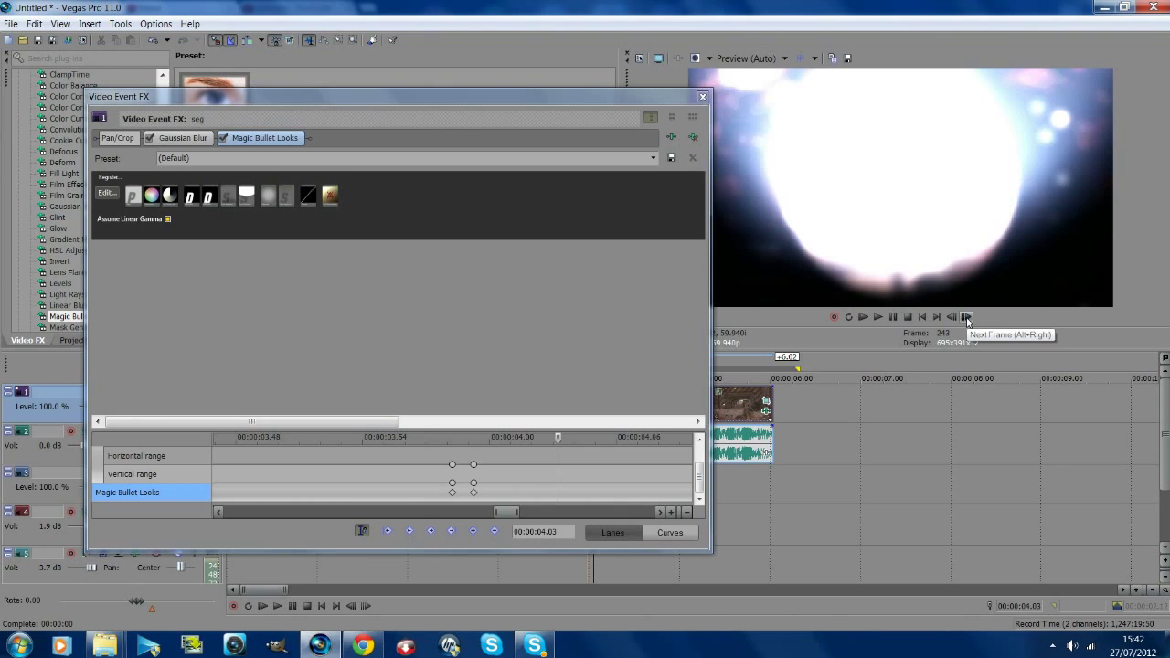
# - Move the effect time to about 4.44 s on the Magic Bullet Looks lane
pyautogui.click(535, 462)
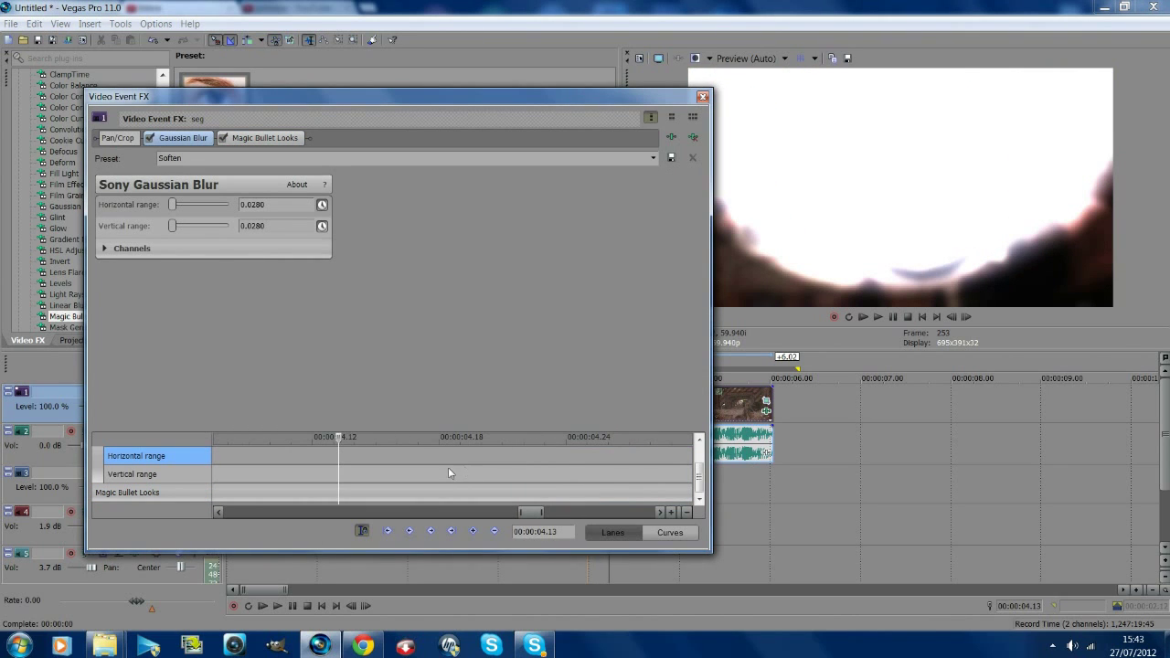
pyautogui.click(355, 480)
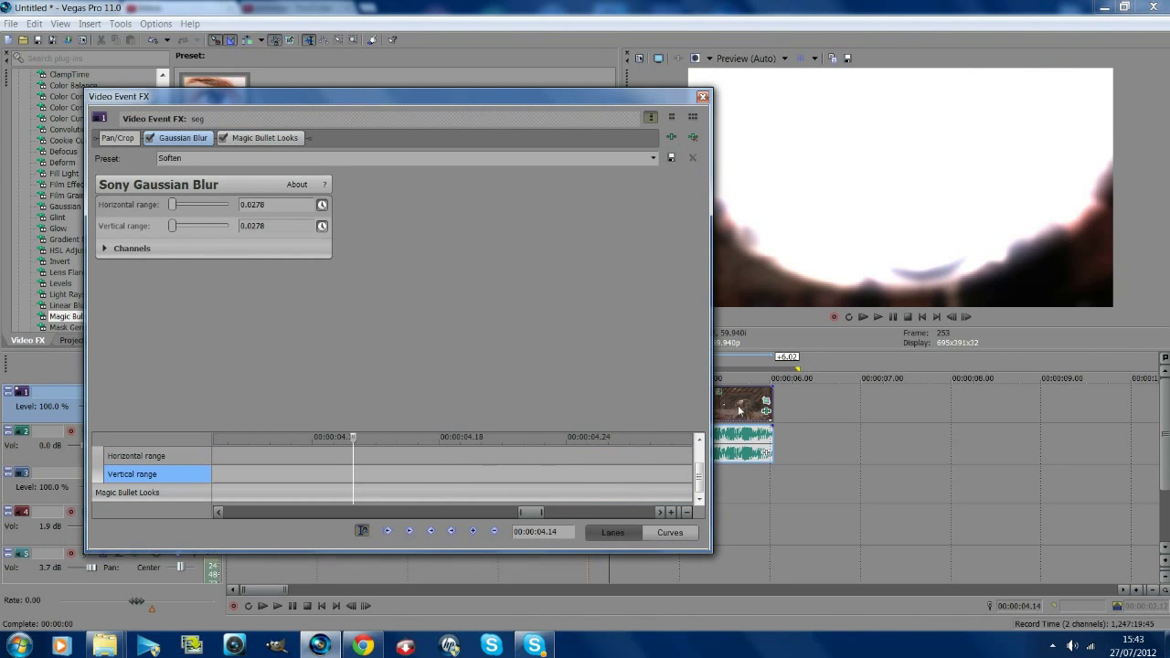
pyautogui.click(524, 470)
pyautogui.scroll(-5, 522, 475)
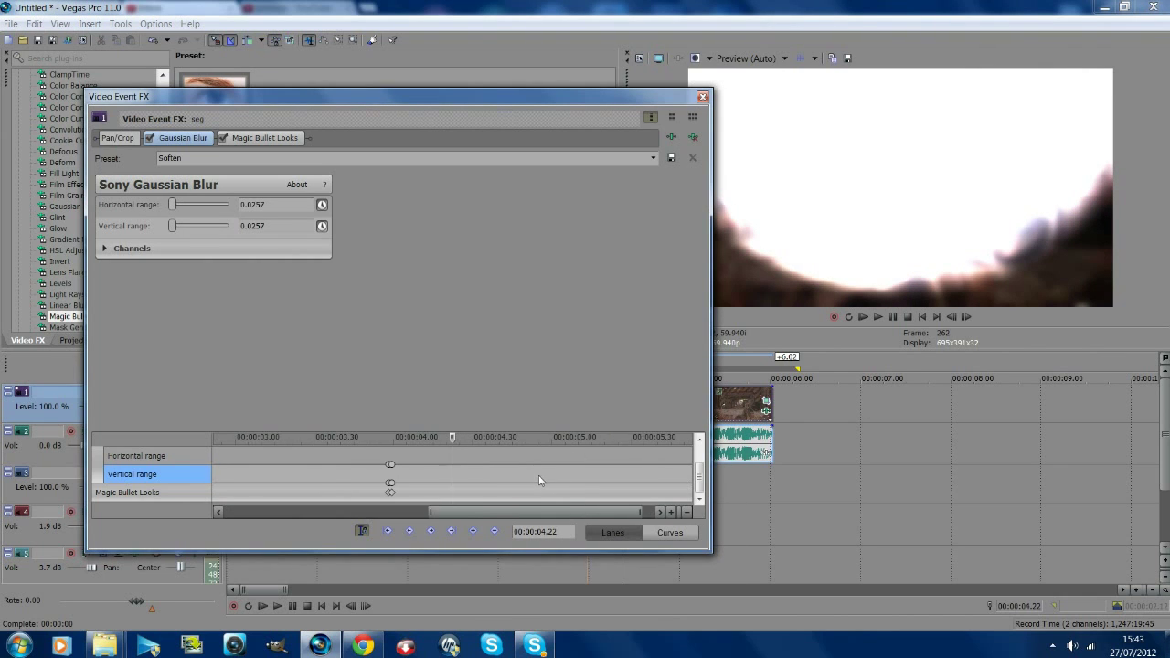
pyautogui.scroll(3, 539, 480)
pyautogui.moveTo(433, 493); pyautogui.dragTo(562, 471)
pyautogui.click(595, 474)
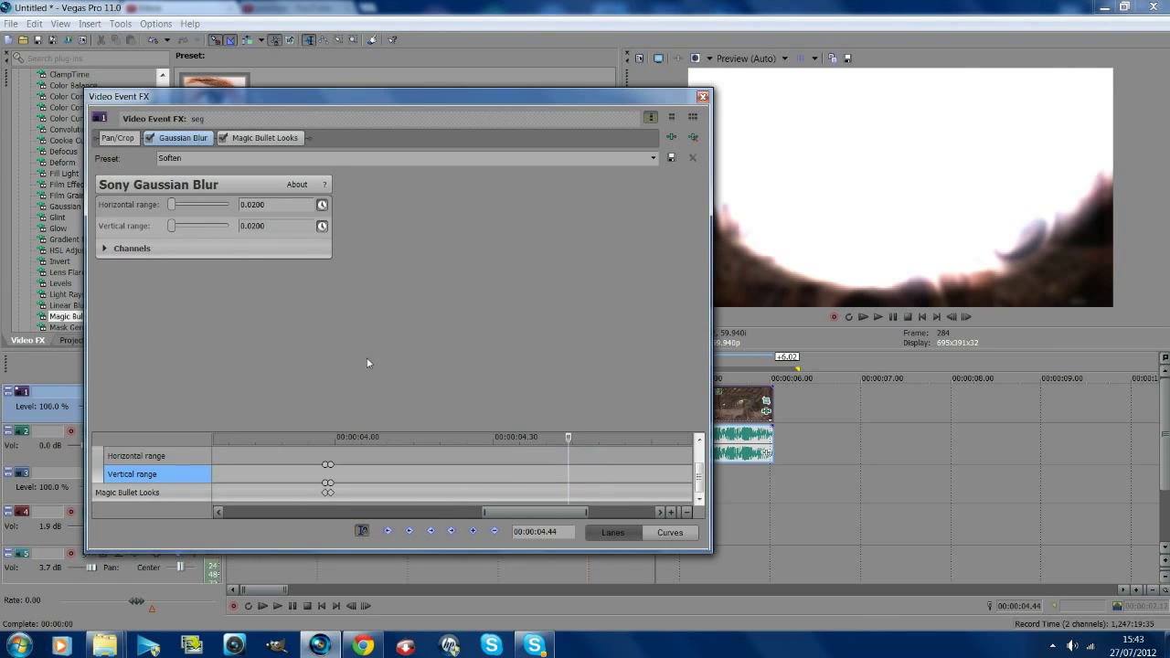
pyautogui.click(192, 495)
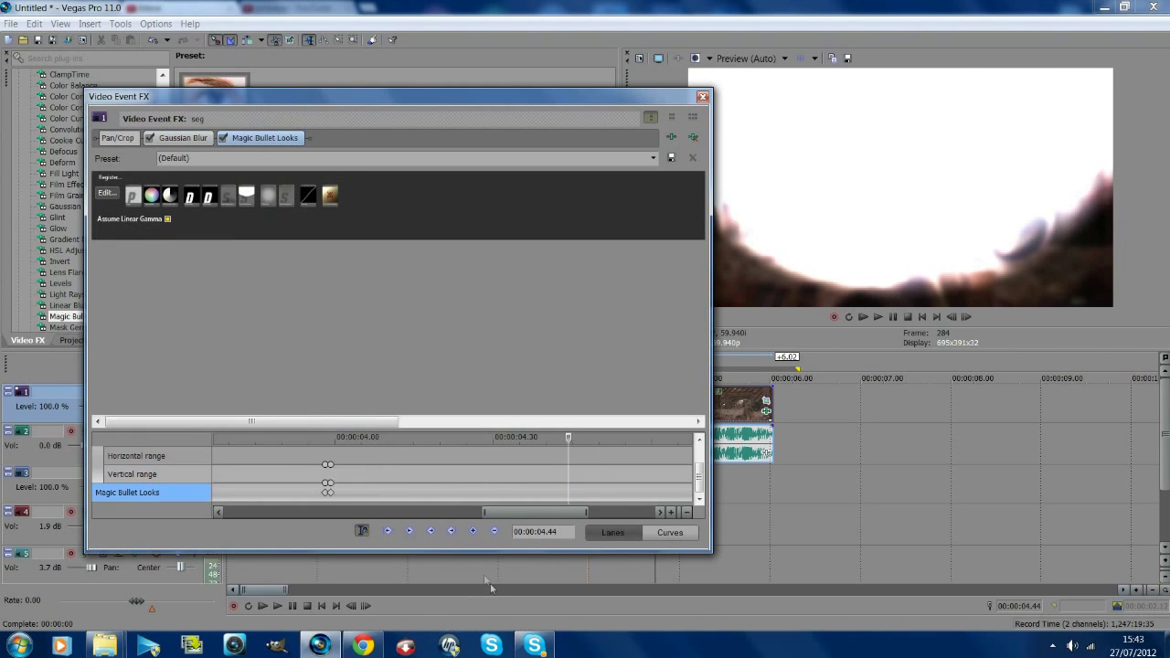
# - Set the second Spot Exposure to 0.00 stops at the 4.44 s keyframe
pyautogui.click(106, 193)
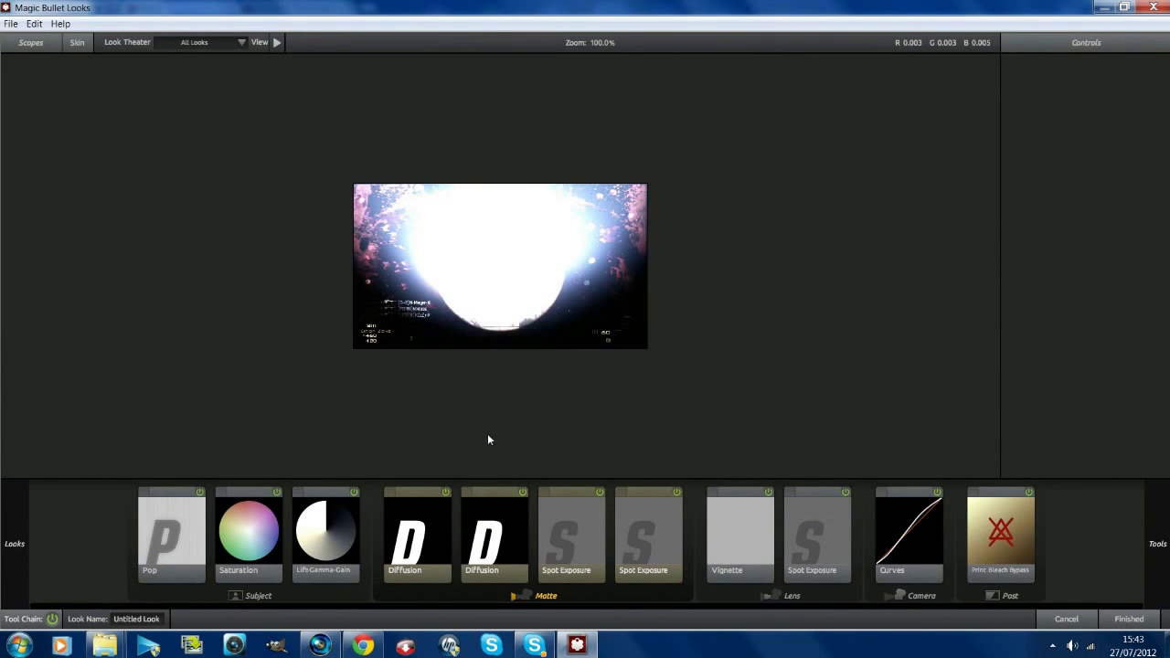
pyautogui.click(631, 523)
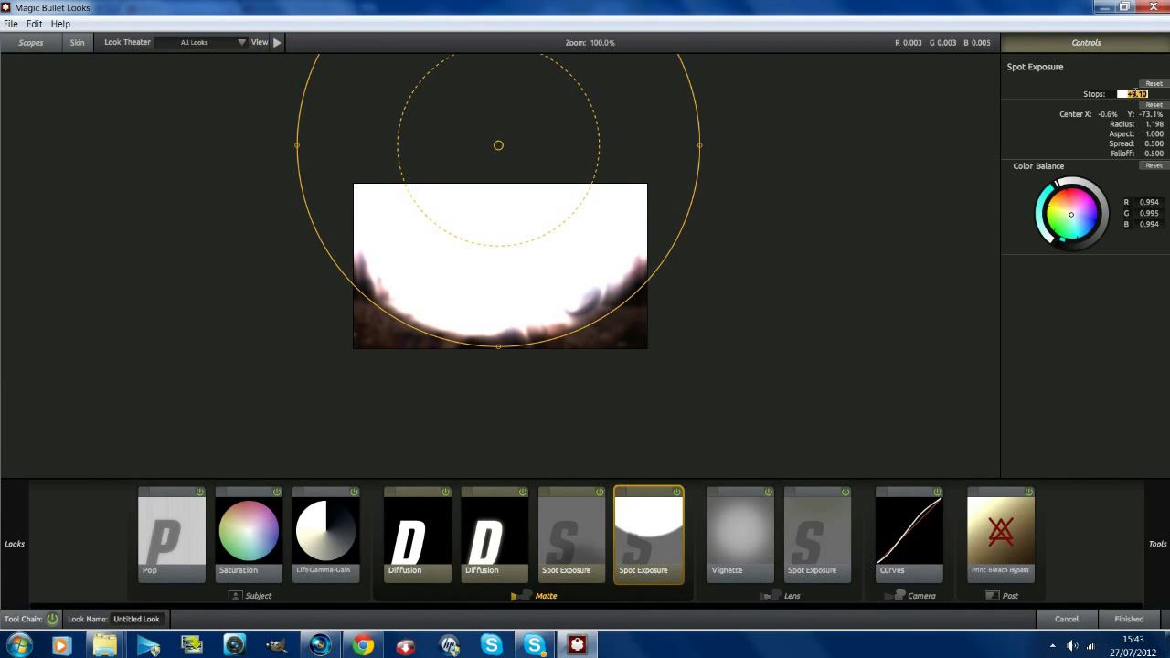
pyautogui.press('Return')
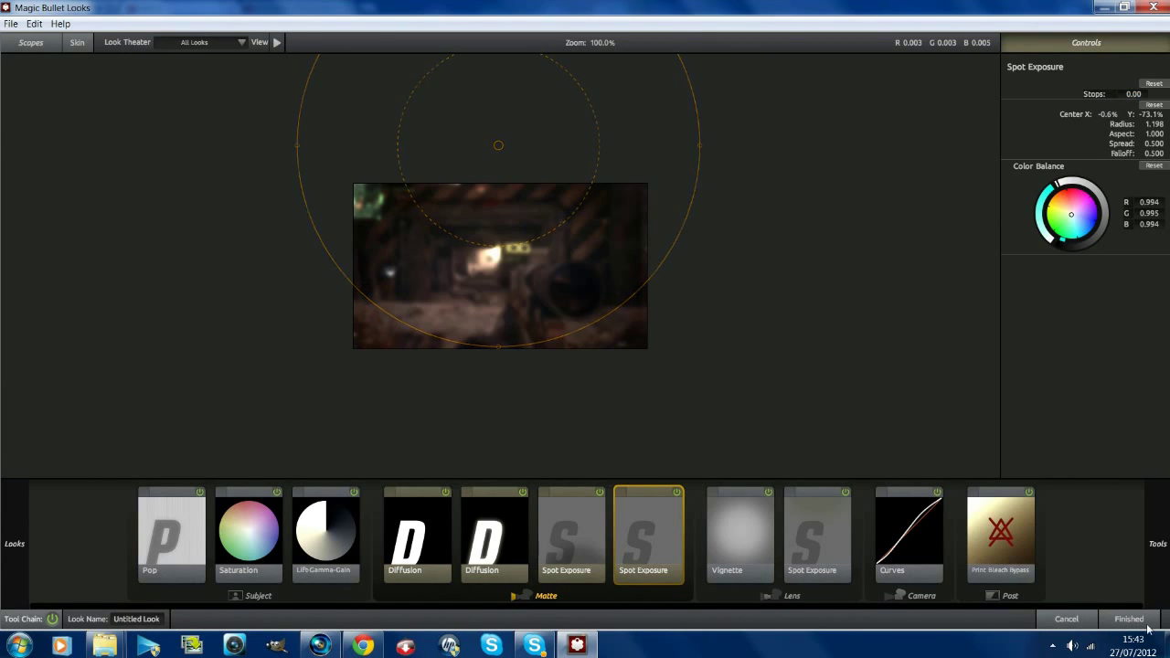
pyautogui.click(1128, 619)
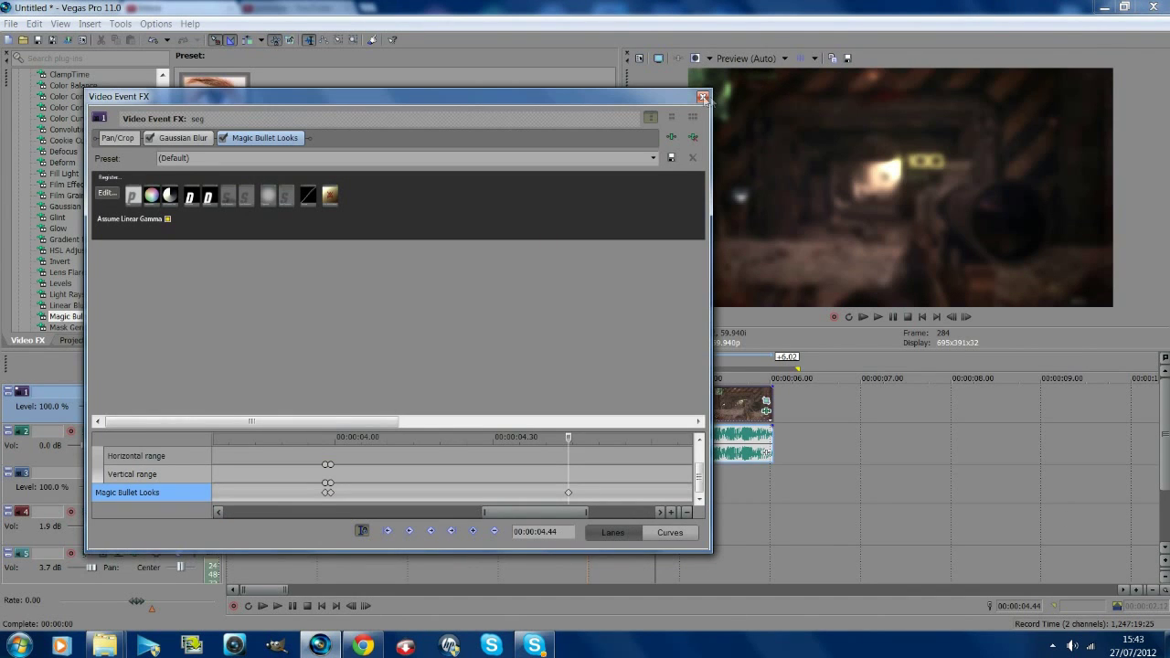
# - Step through the flash frame by frame starting from 3.57 s
pyautogui.click(320, 492)
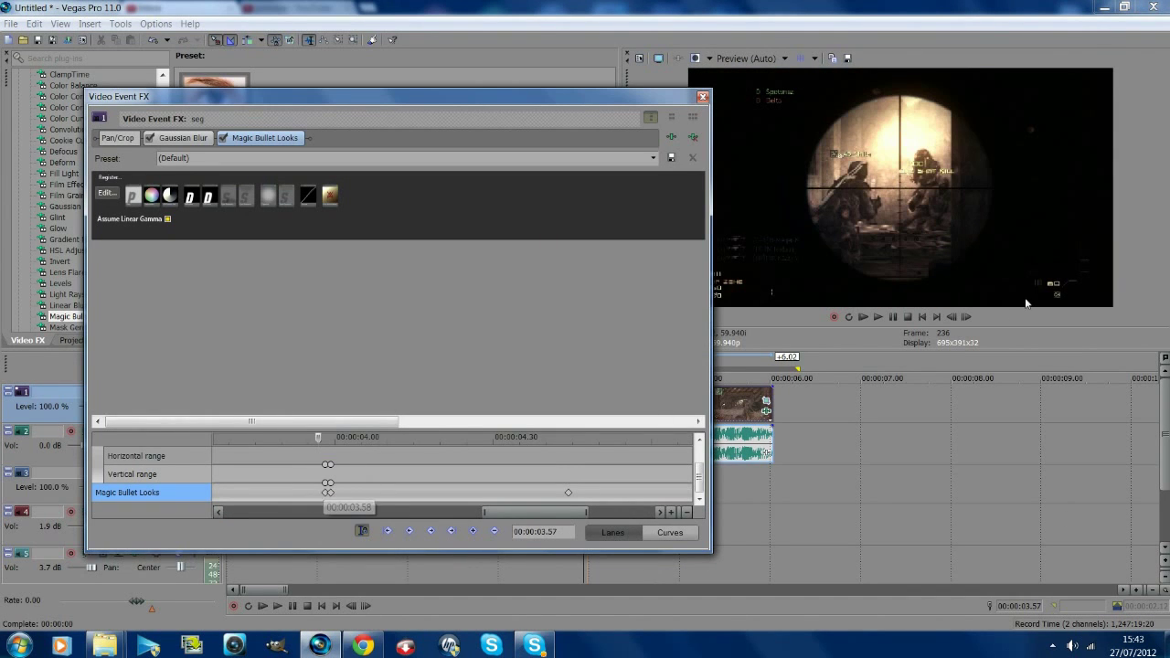
pyautogui.click(966, 317)
pyautogui.click(966, 317)
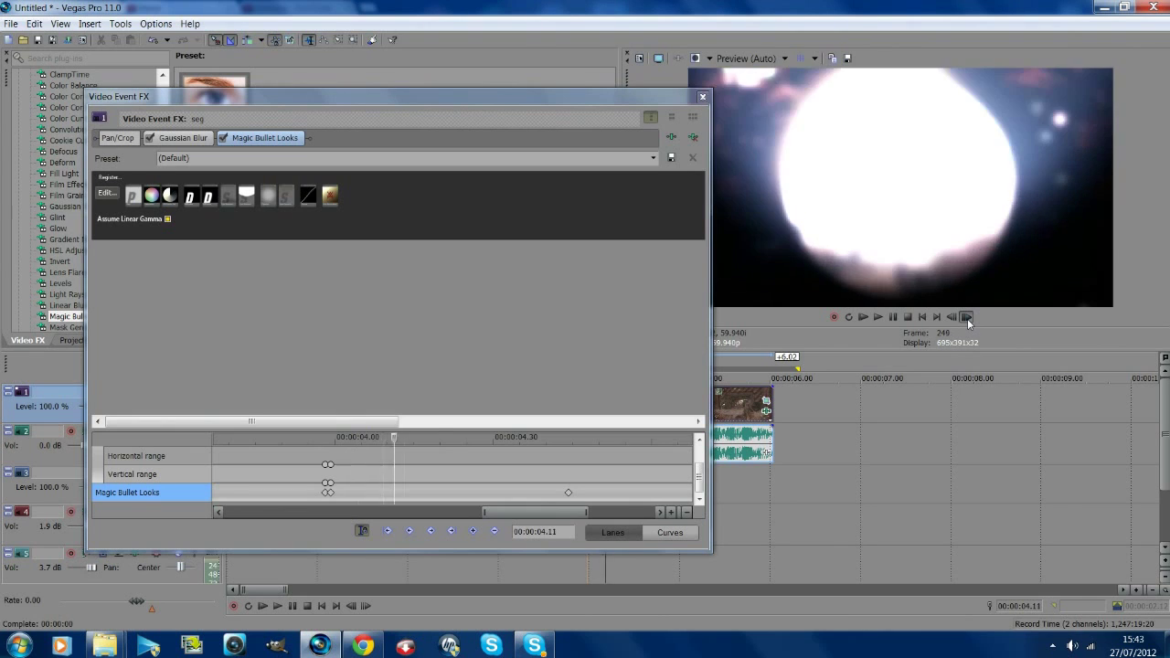
pyautogui.click(967, 317)
pyautogui.click(966, 317)
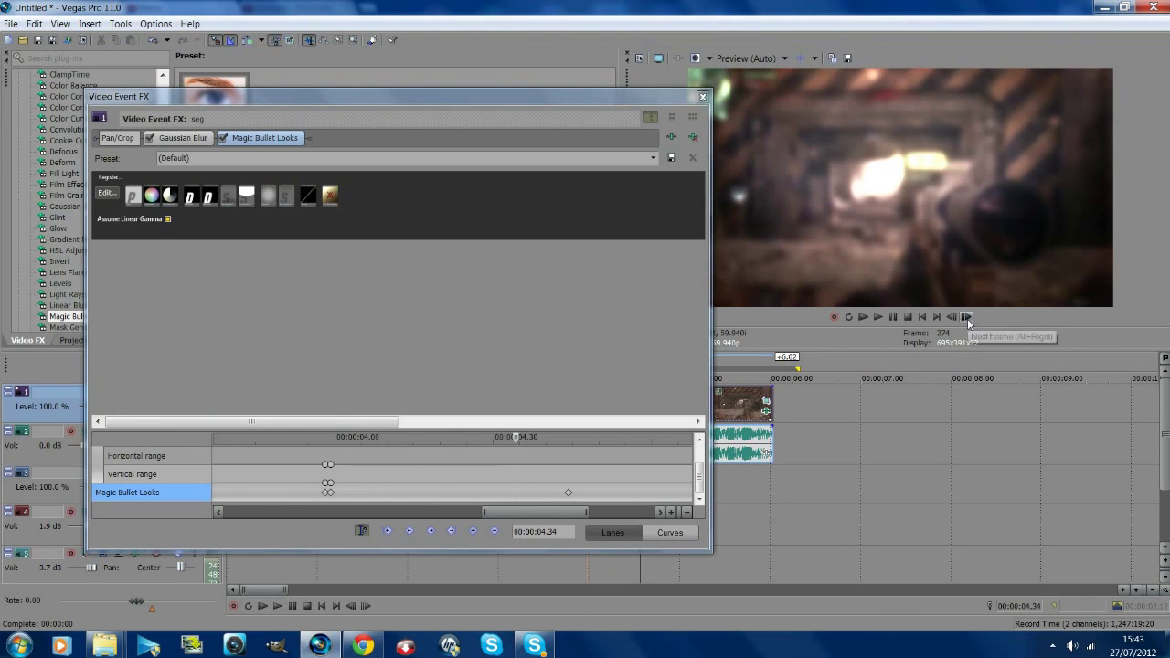
pyautogui.click(966, 317)
pyautogui.click(966, 317)
pyautogui.click(966, 317)
pyautogui.click(966, 317)
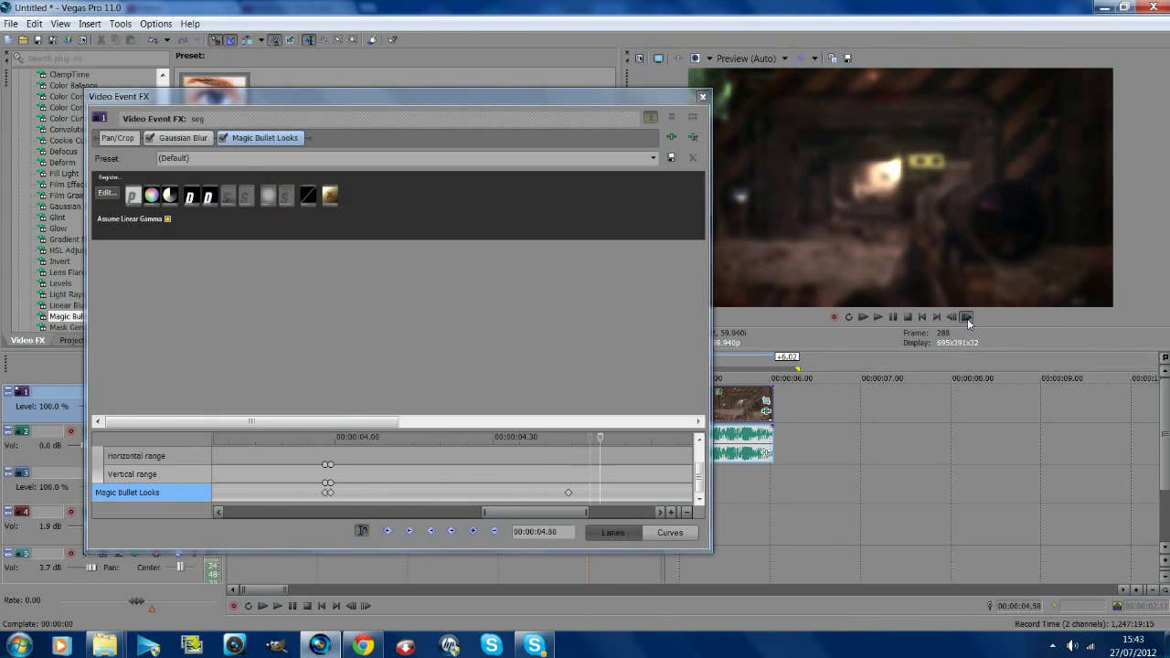
pyautogui.click(966, 317)
pyautogui.click(966, 318)
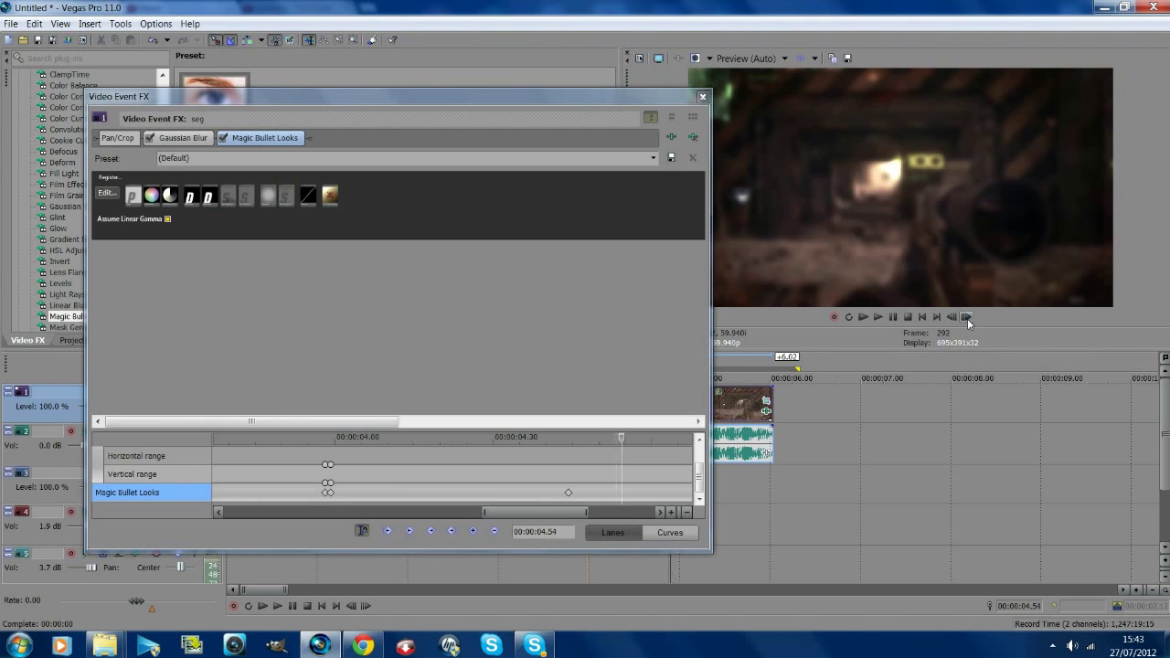
# - Close the effects window and play back a selected range around the shot
pyautogui.click(702, 97)
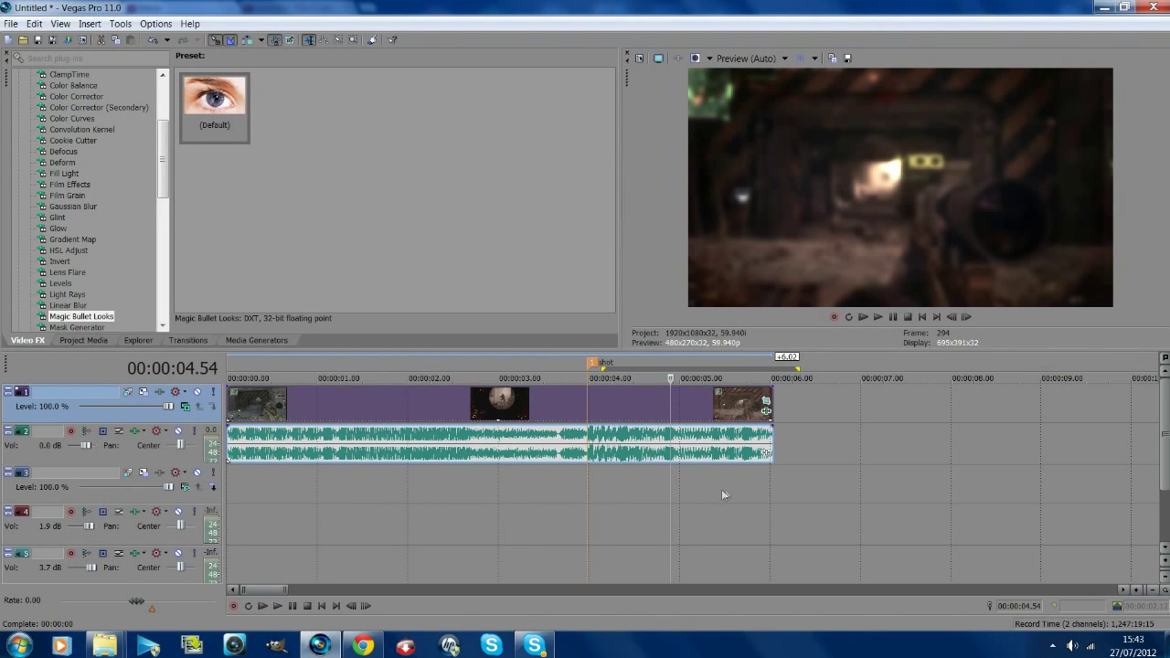
pyautogui.moveTo(729, 489); pyautogui.dragTo(560, 475)
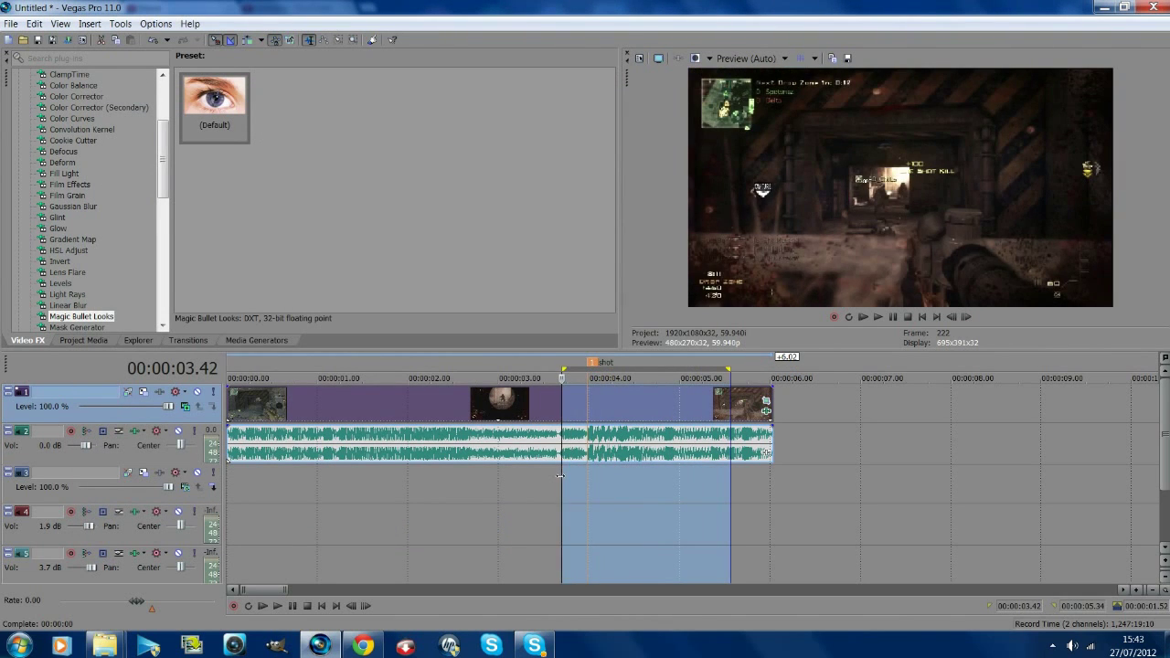
pyautogui.press('space')
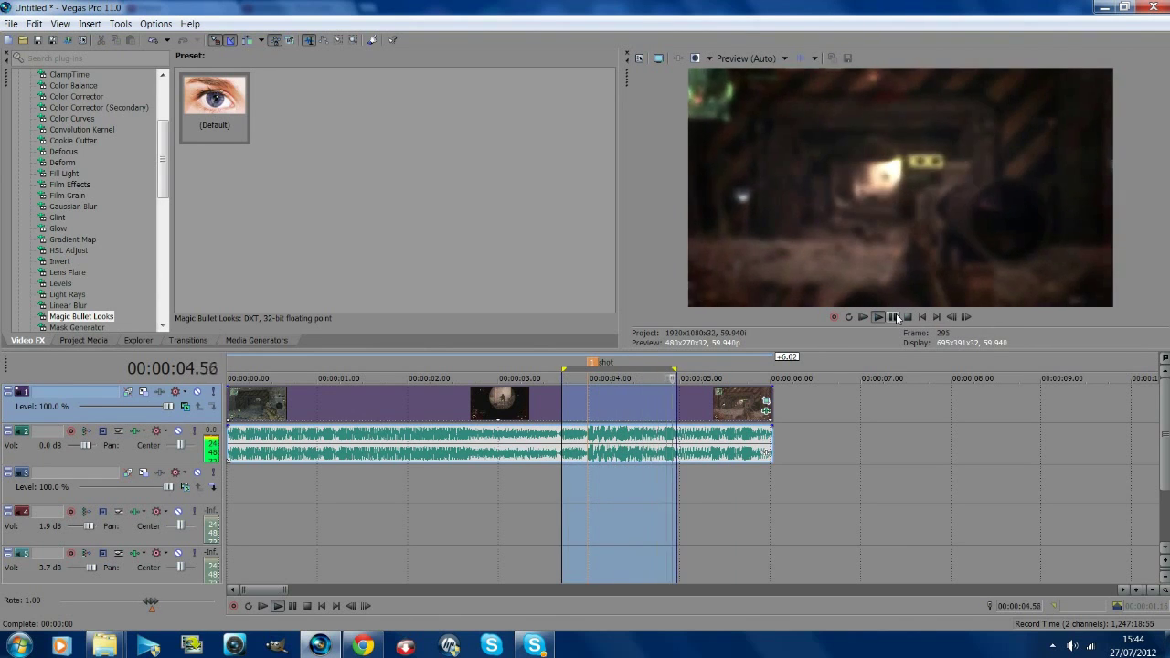
# - Drag the Magic Bullet Looks keyframe from 4.44 s to about 5.46 s
pyautogui.click(767, 412)
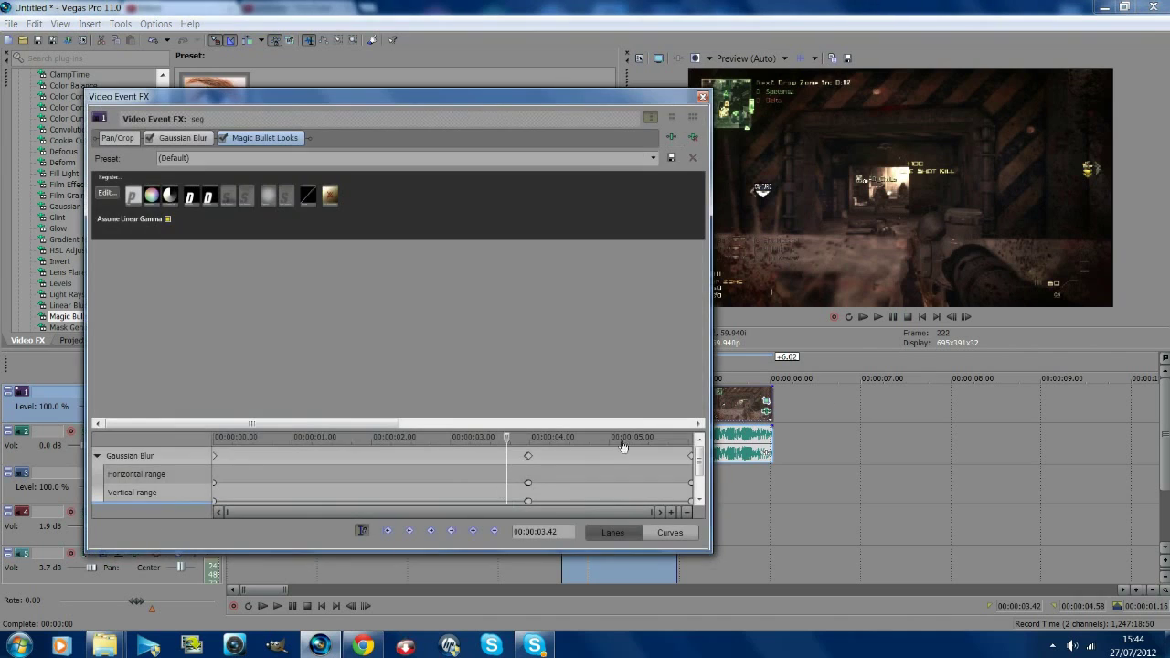
pyautogui.click(634, 476)
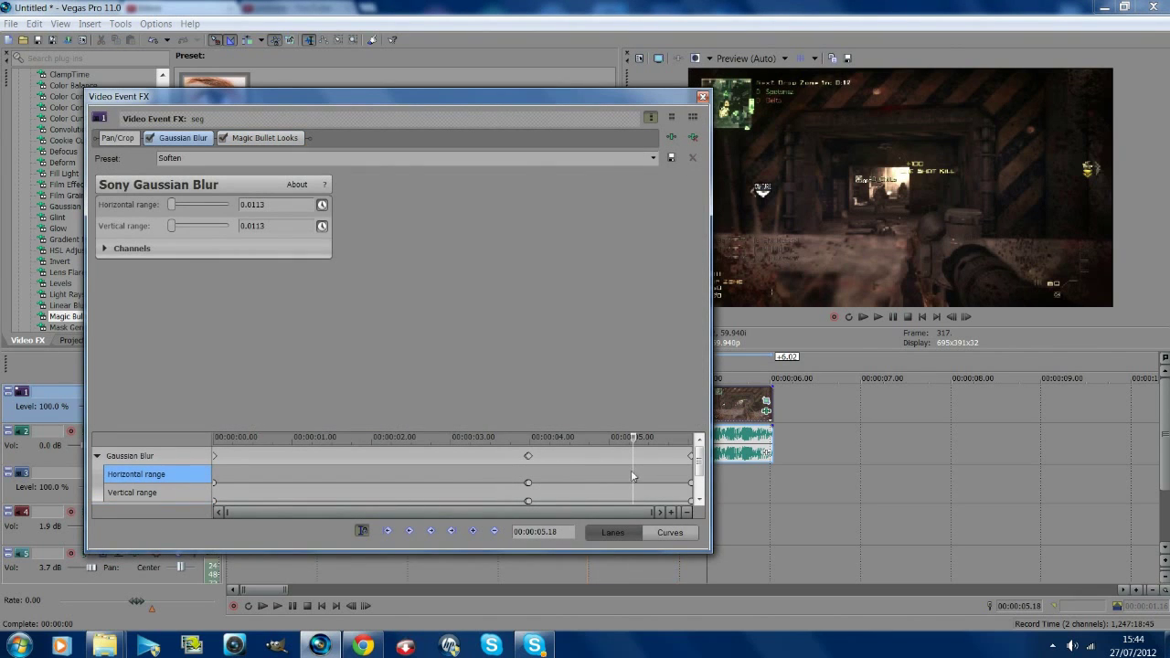
pyautogui.scroll(-1, 697, 475)
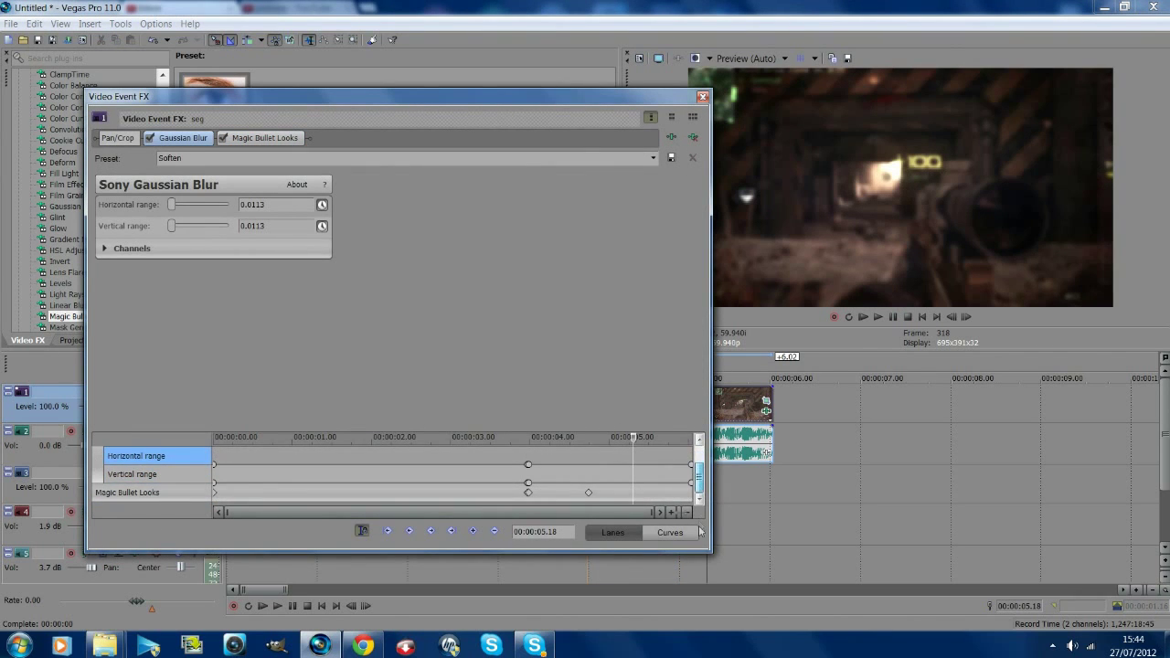
pyautogui.click(588, 494)
pyautogui.moveTo(587, 497); pyautogui.dragTo(673, 500)
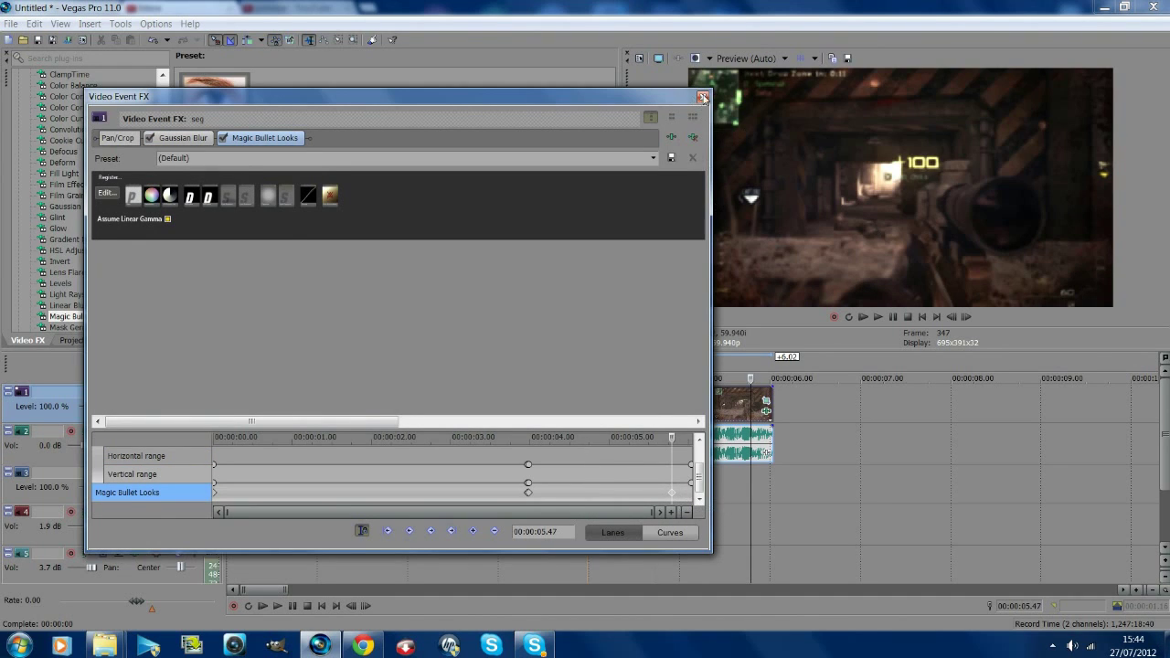
pyautogui.click(702, 97)
# - Loop-play a 3.49 to 6.02 s time selection to preview the flash
pyautogui.moveTo(575, 474); pyautogui.dragTo(773, 471)
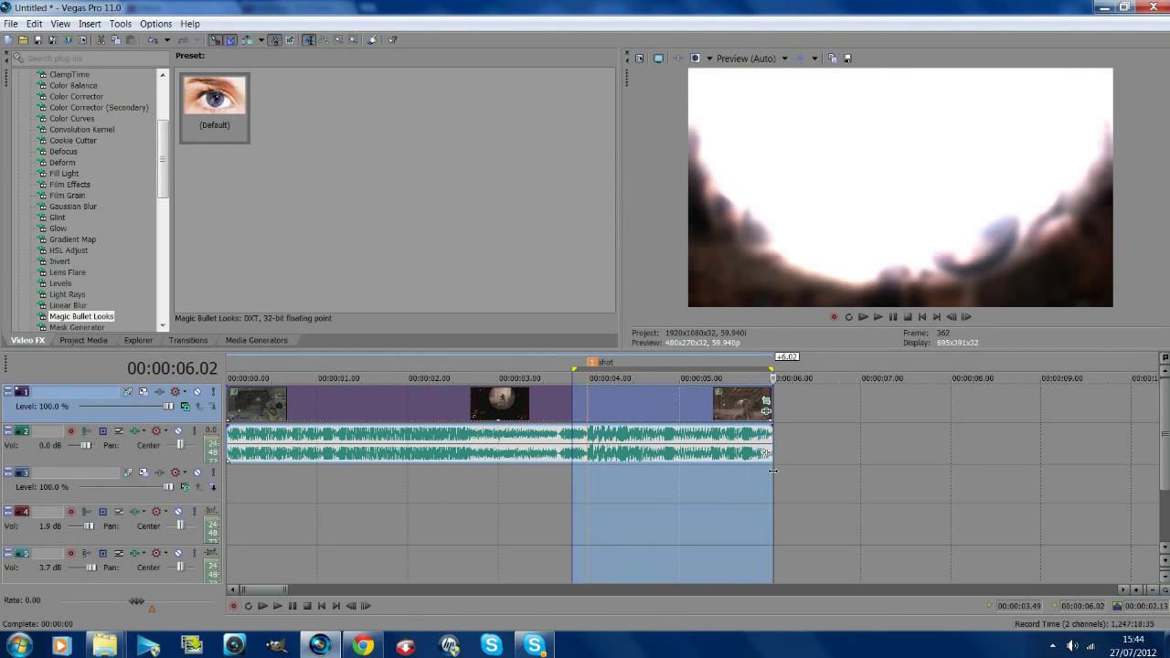
pyautogui.press('space')
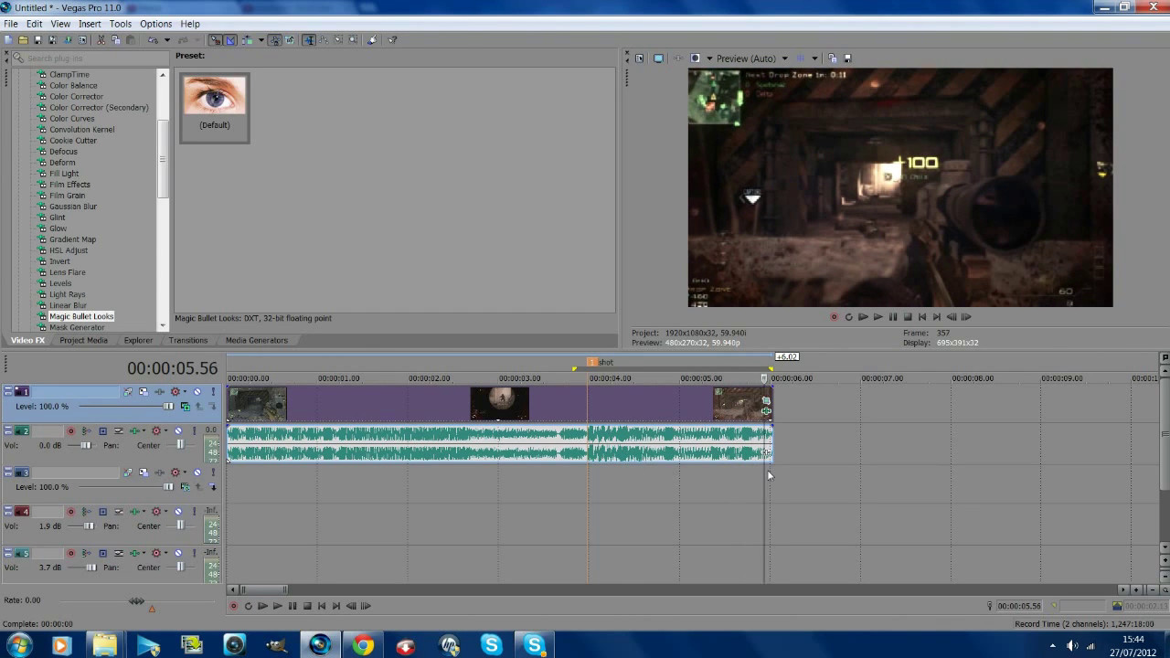
pyautogui.click(895, 316)
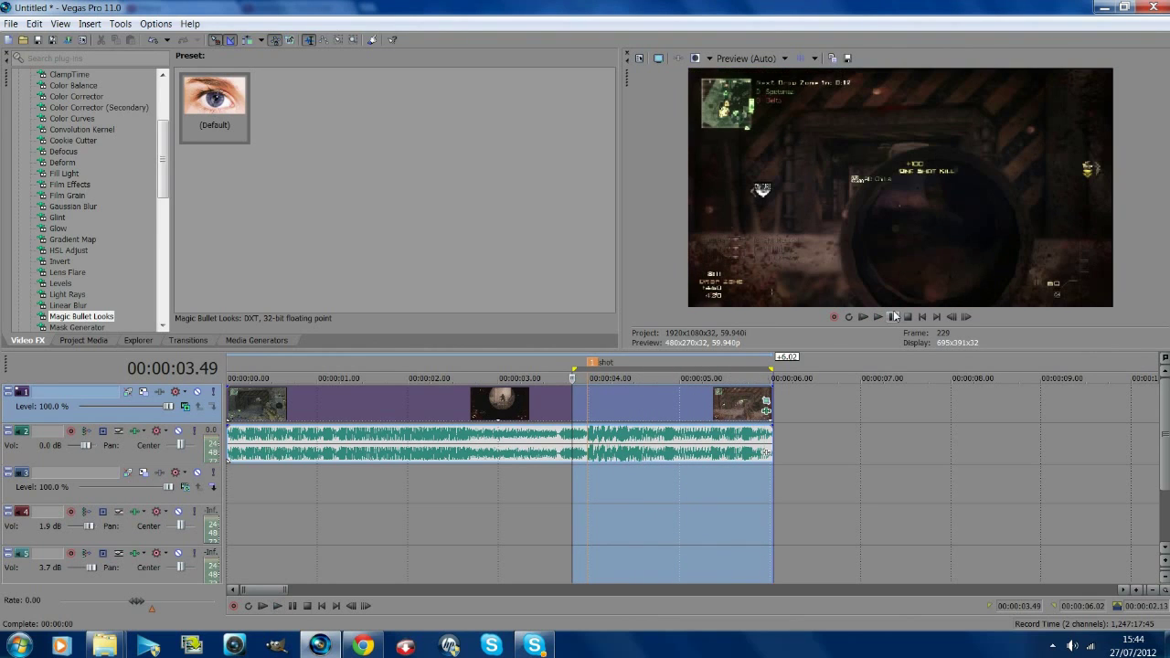
pyautogui.click(568, 419)
pyautogui.click(574, 417)
pyautogui.click(766, 411)
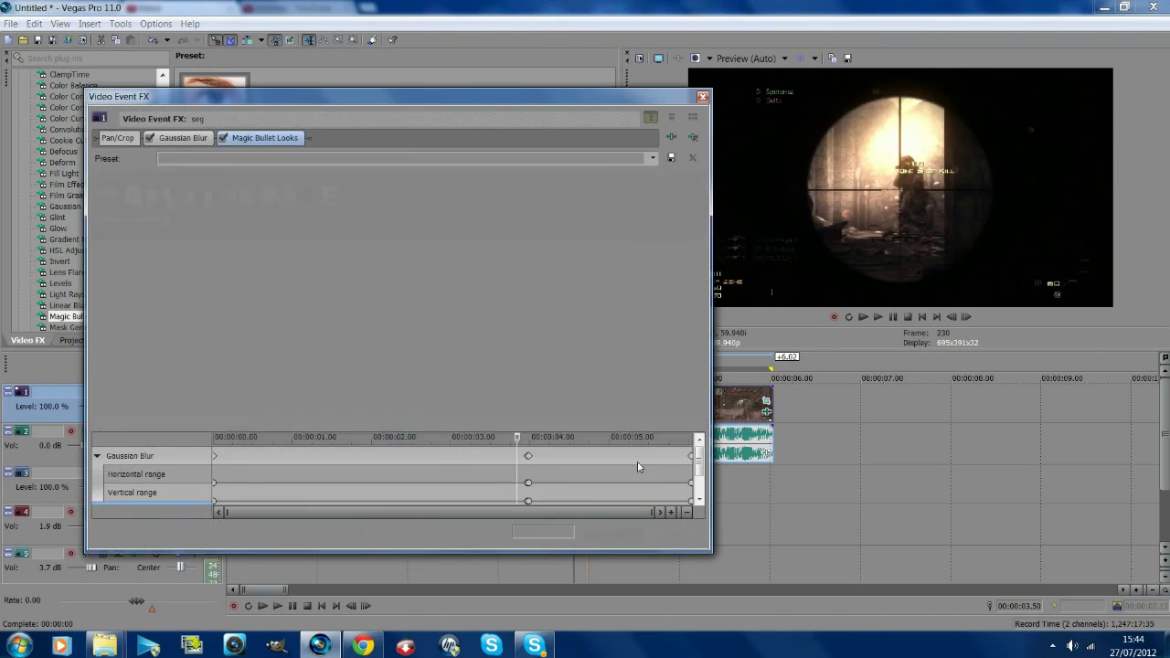
pyautogui.click(528, 500)
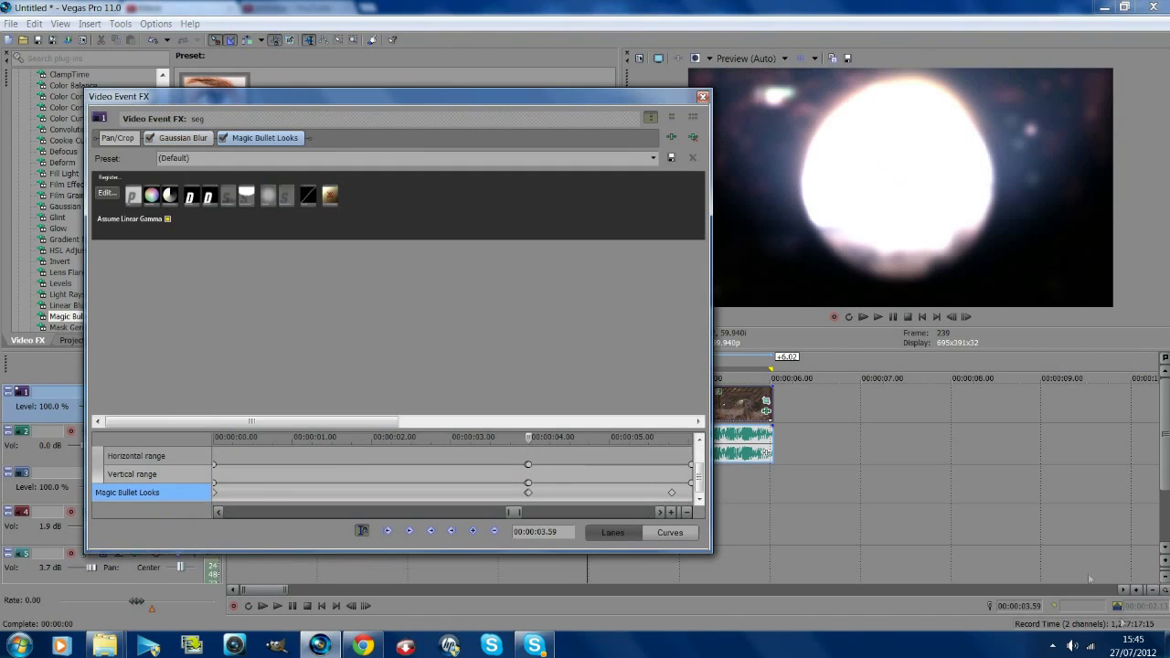
pyautogui.click(967, 317)
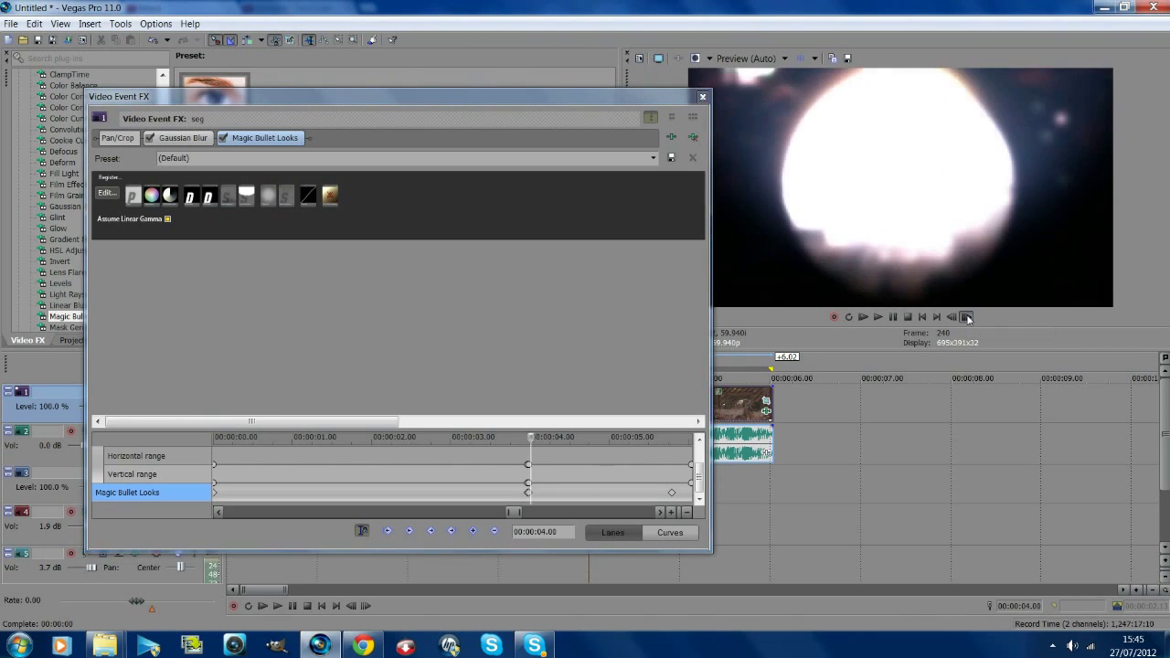
pyautogui.click(967, 317)
pyautogui.click(967, 317)
pyautogui.click(968, 317)
pyautogui.click(967, 317)
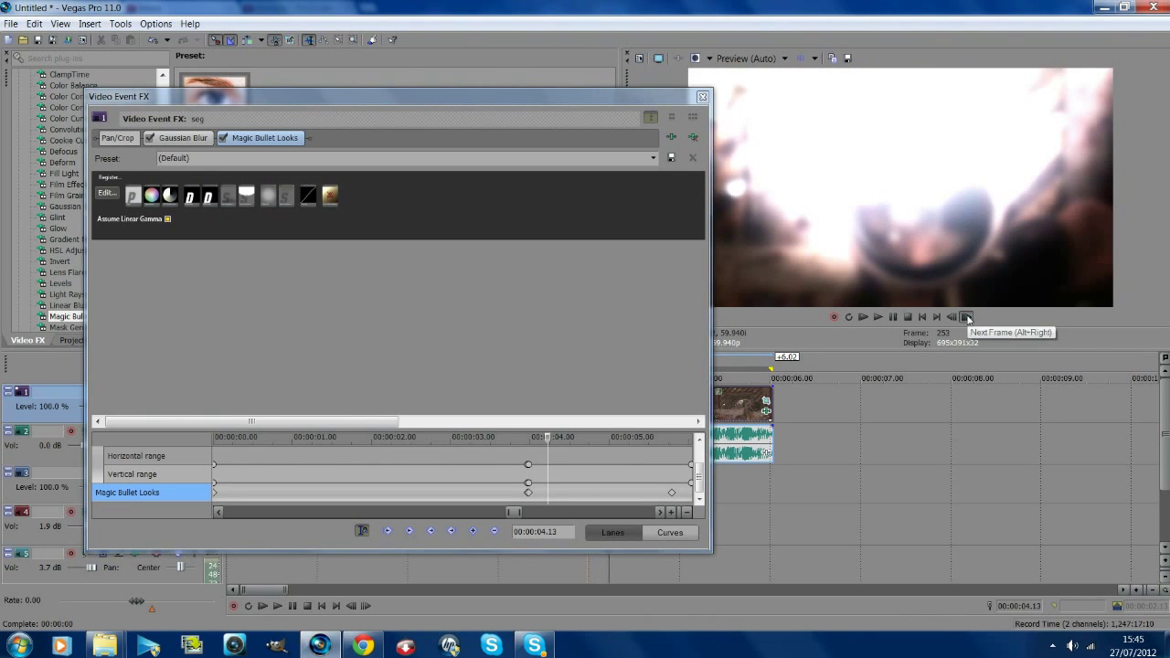
pyautogui.click(967, 317)
pyautogui.click(967, 317)
pyautogui.click(967, 317)
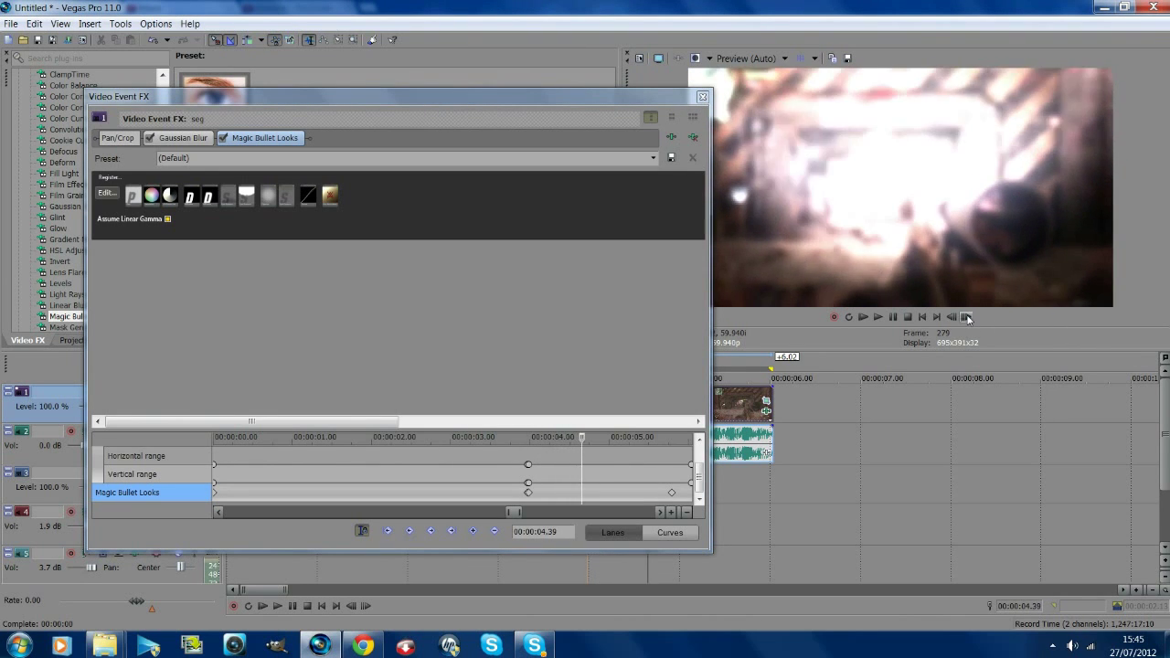
pyautogui.click(967, 317)
pyautogui.click(967, 317)
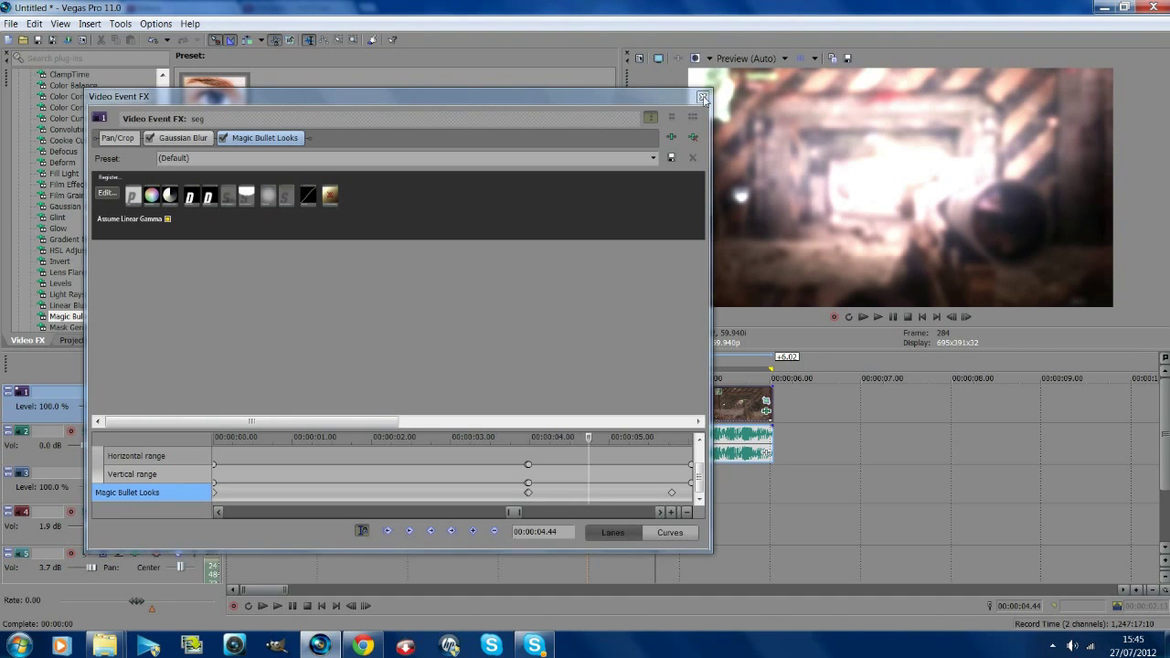
pyautogui.click(703, 97)
pyautogui.click(589, 482)
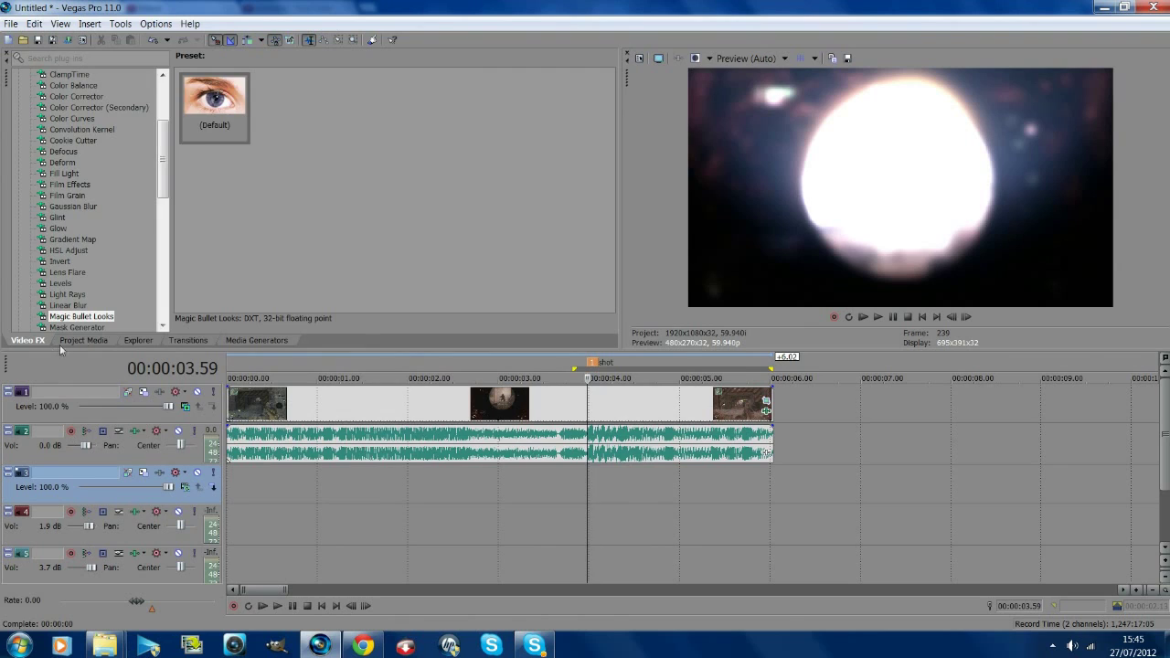
pyautogui.click(62, 342)
# - Put the bass .wav on audio track 3 at the shot marker and delete empty video track 3
pyautogui.moveTo(286, 128); pyautogui.dragTo(599, 478)
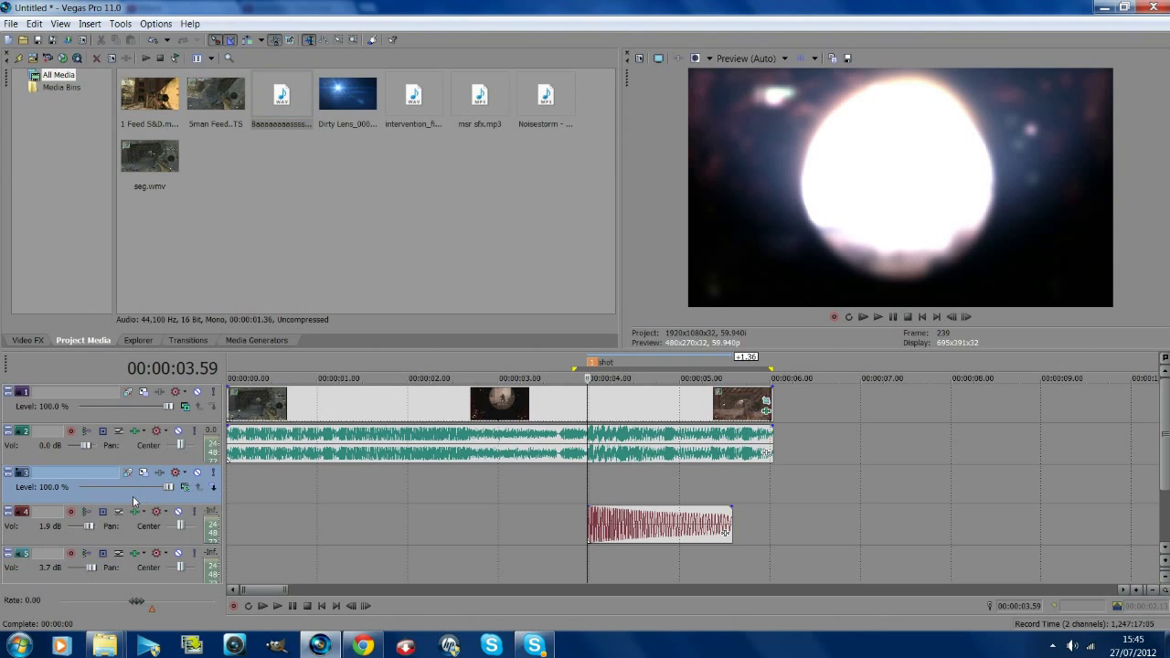
pyautogui.press('Delete')
pyautogui.moveTo(583, 501); pyautogui.dragTo(912, 491)
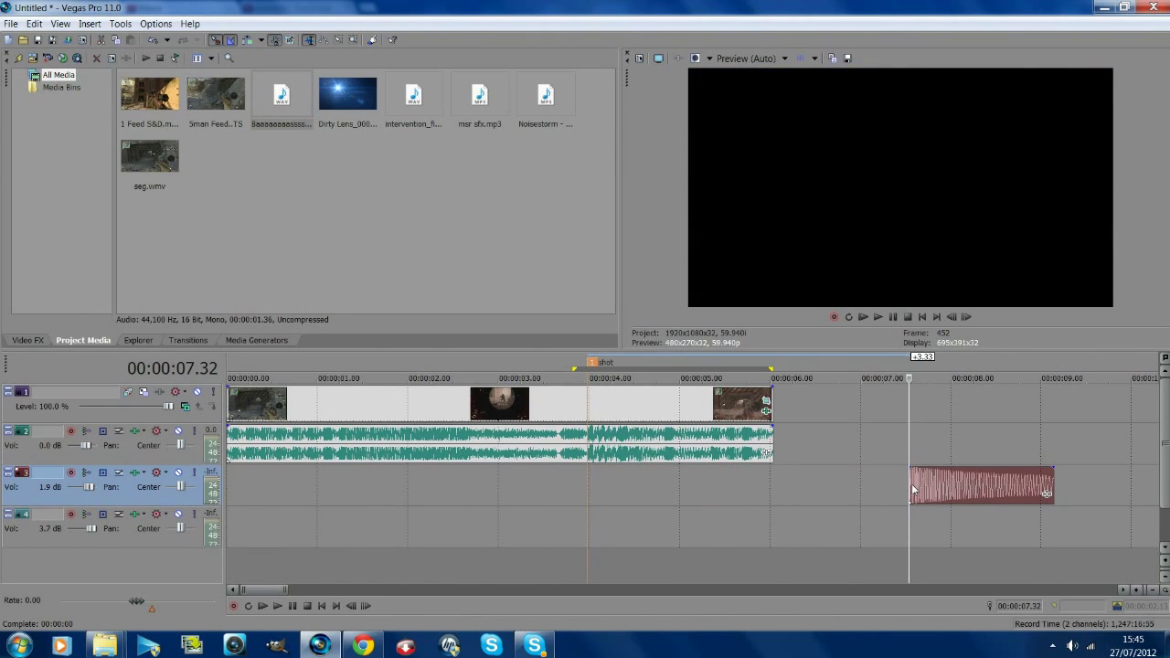
pyautogui.click(896, 320)
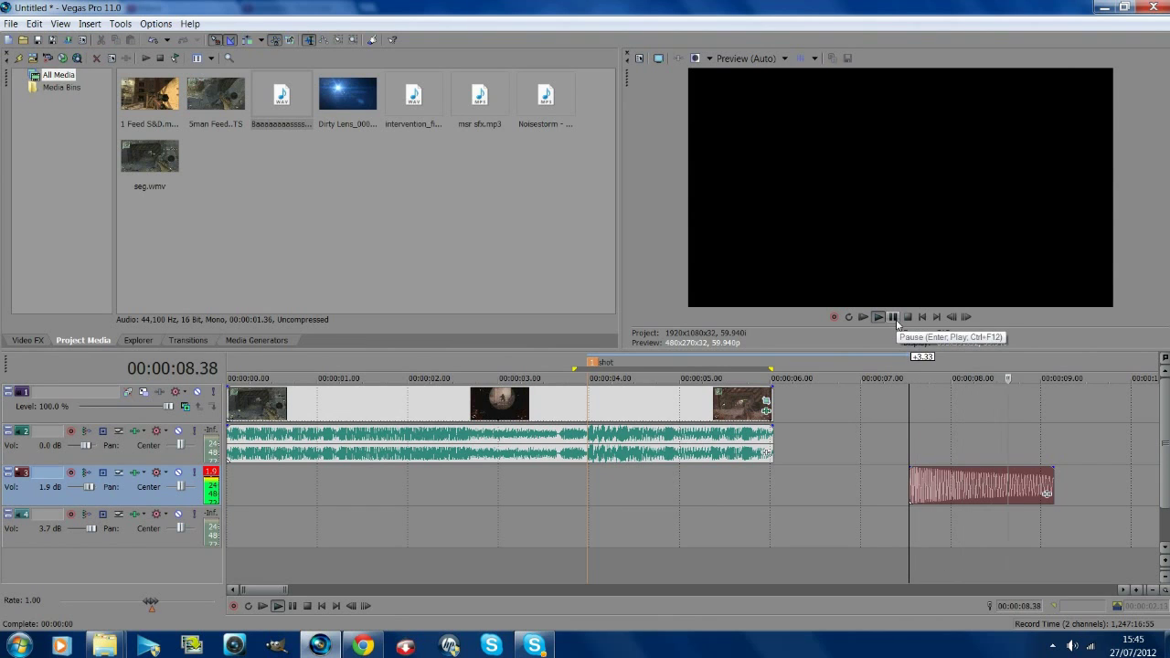
pyautogui.click(894, 318)
pyautogui.moveTo(939, 493); pyautogui.dragTo(618, 494)
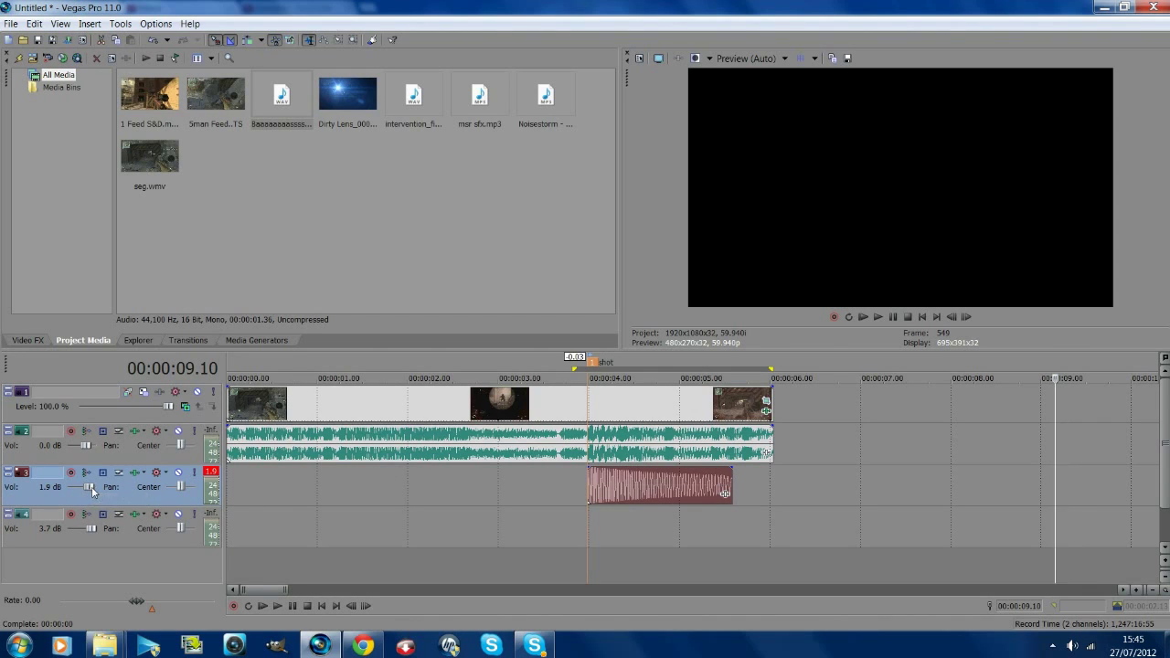
# - Preview the bass hit from 3.27 s through the shot, then return to the sound's start
pyautogui.scroll(1, 90, 491)
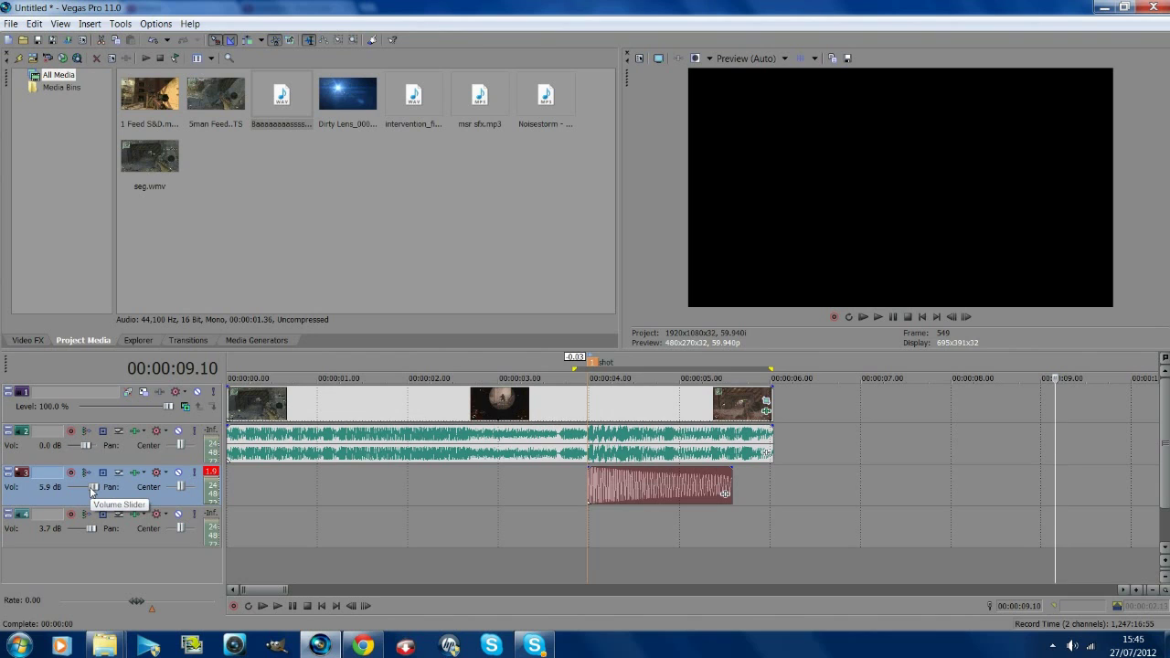
pyautogui.click(539, 495)
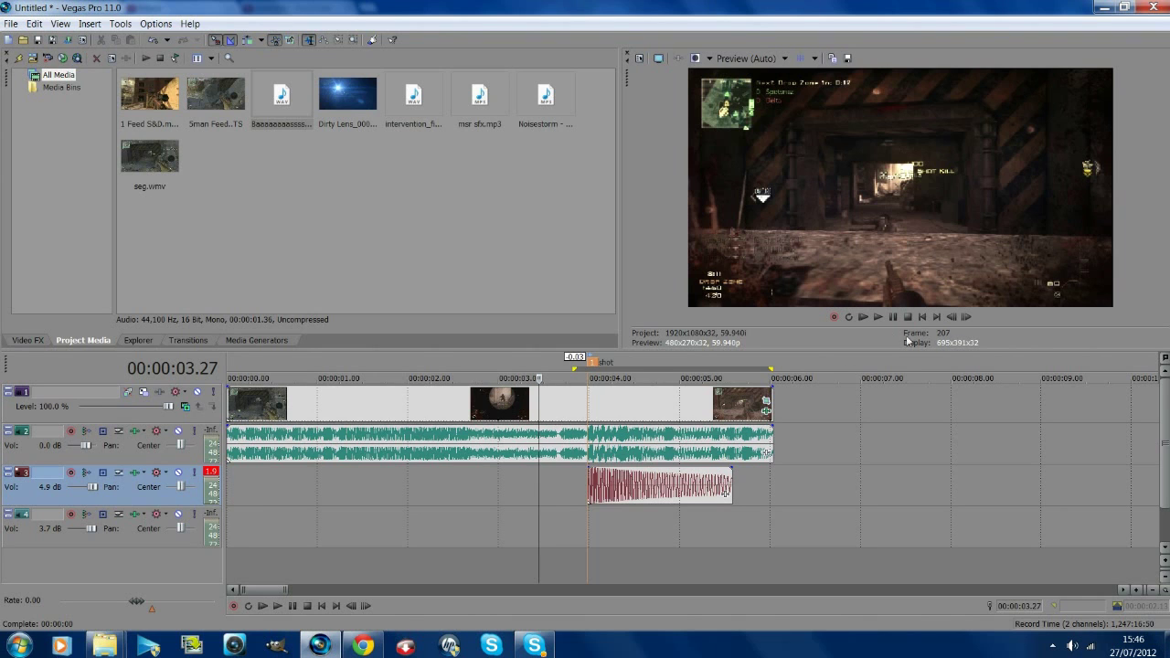
pyautogui.press('space')
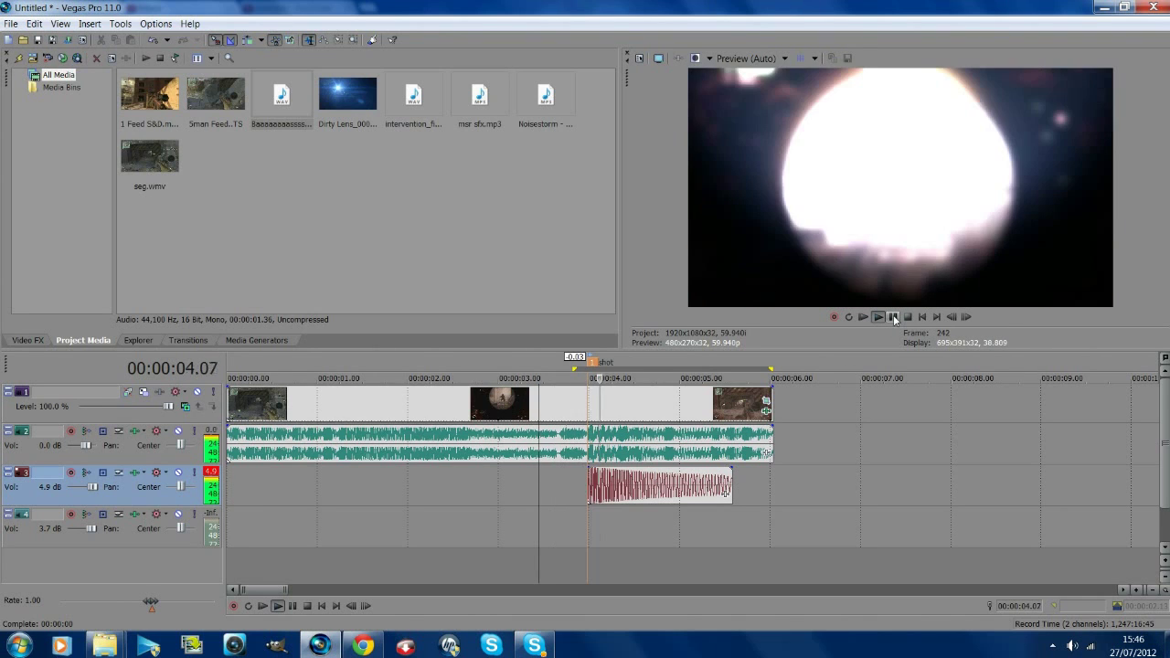
pyautogui.click(893, 317)
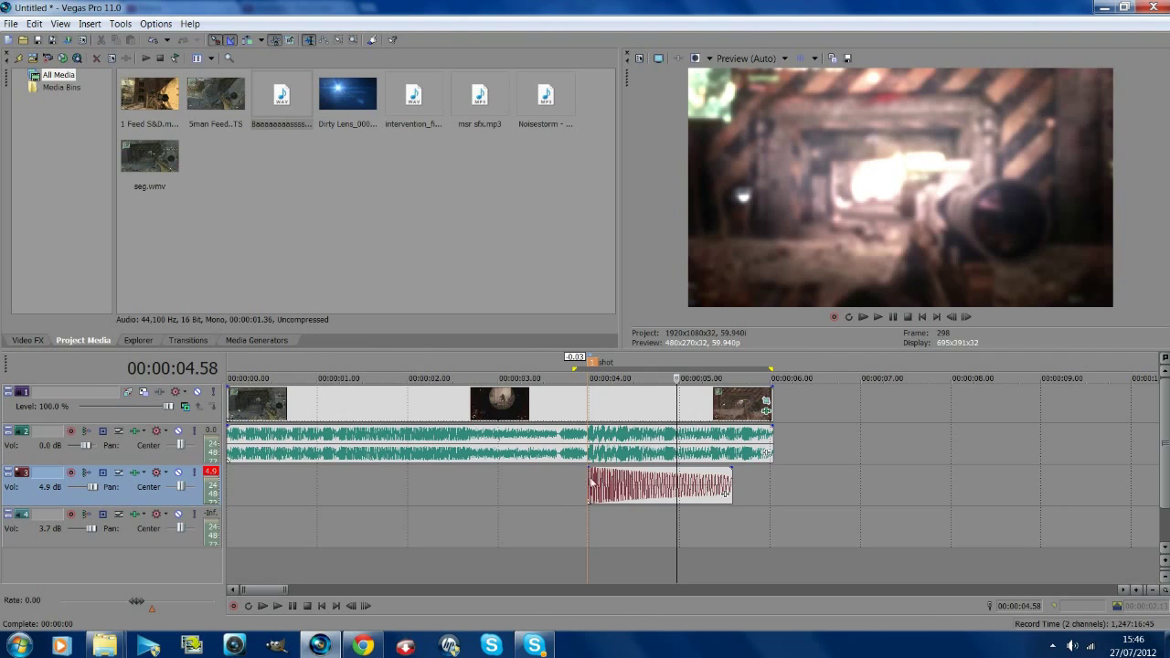
pyautogui.click(590, 482)
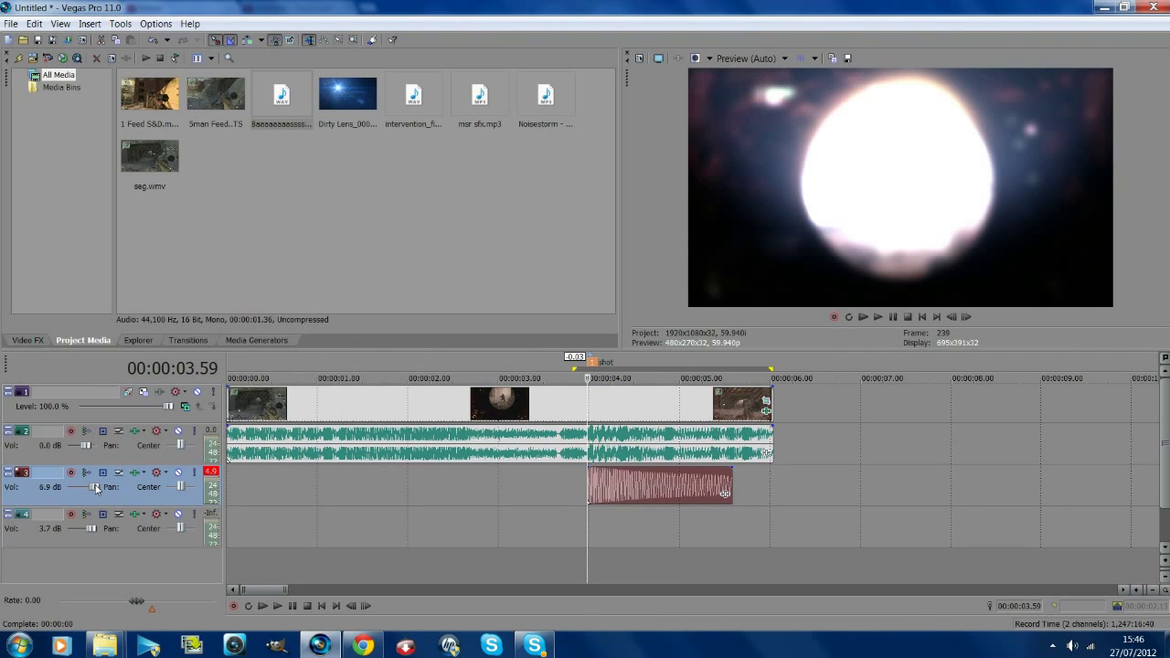
# - Replay from 3.06 s, return to 3.59 s, and mark the 3.36–5.45 s region
pyautogui.scroll(1, 96, 488)
pyautogui.click(508, 480)
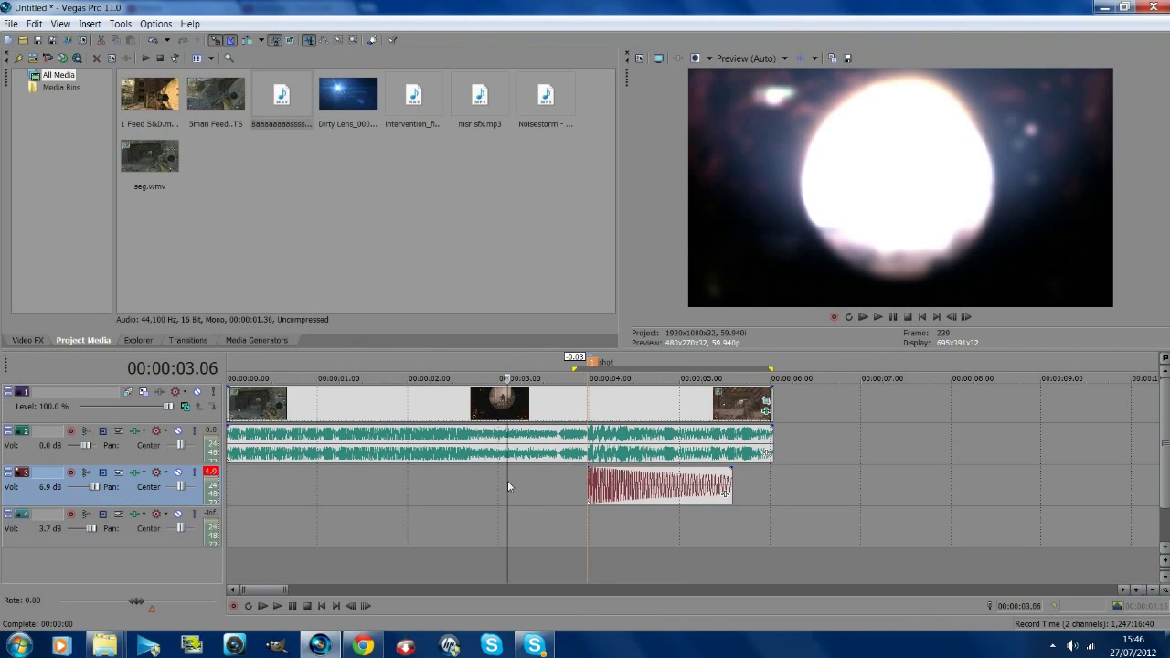
pyautogui.click(892, 319)
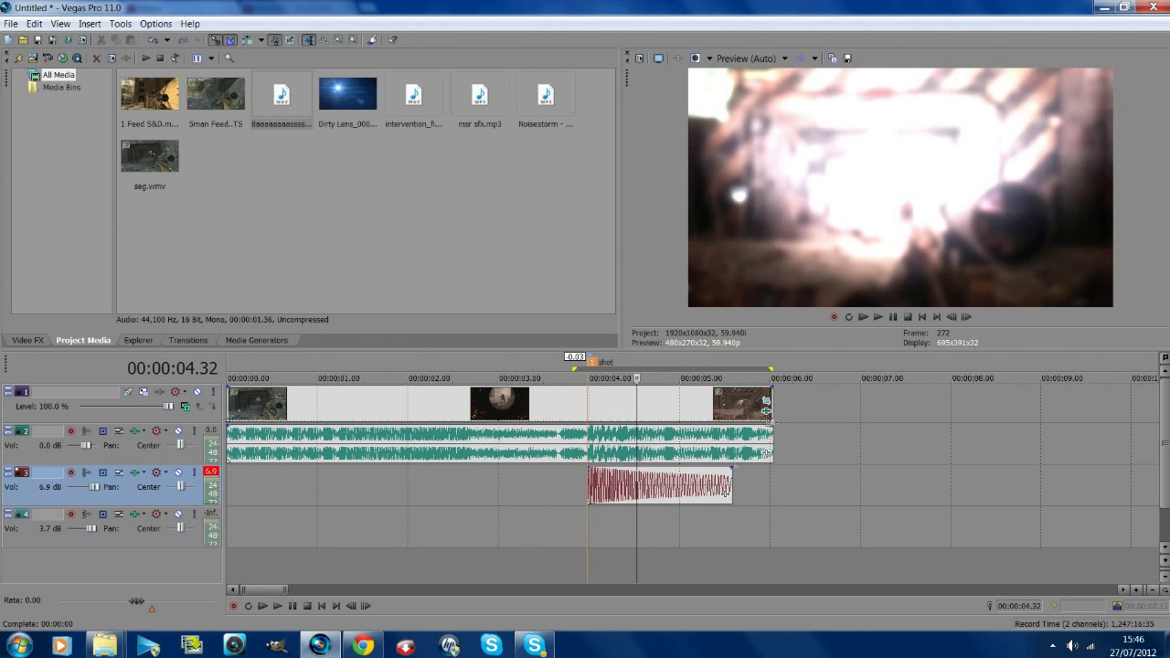
pyautogui.click(588, 485)
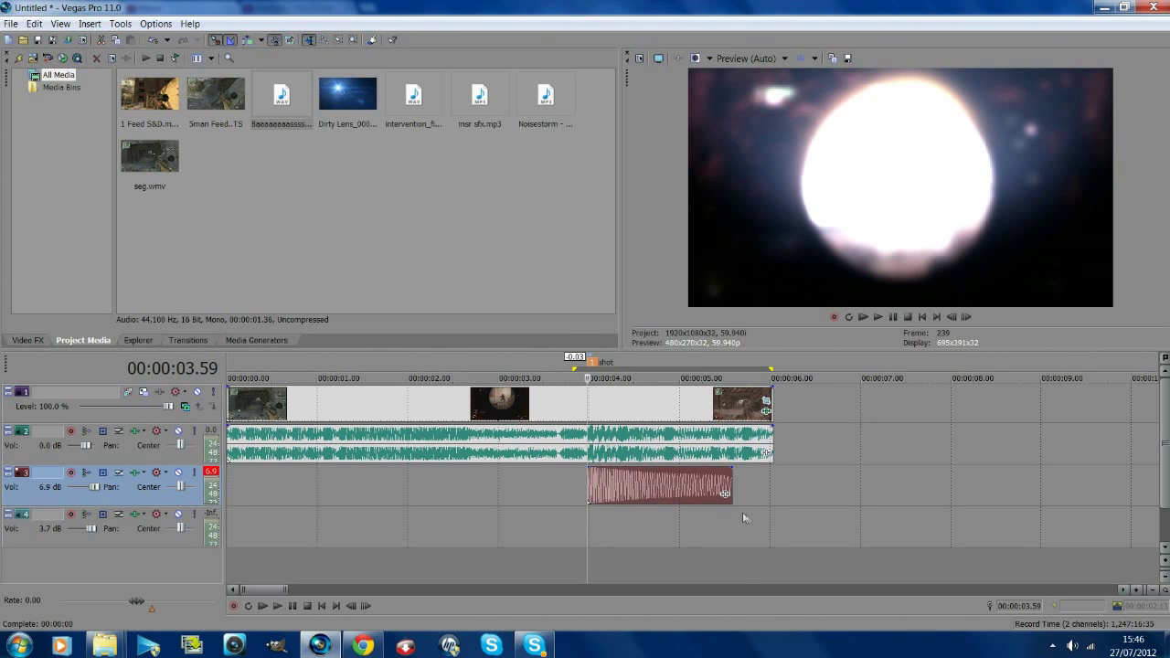
pyautogui.moveTo(742, 512); pyautogui.dragTo(552, 512)
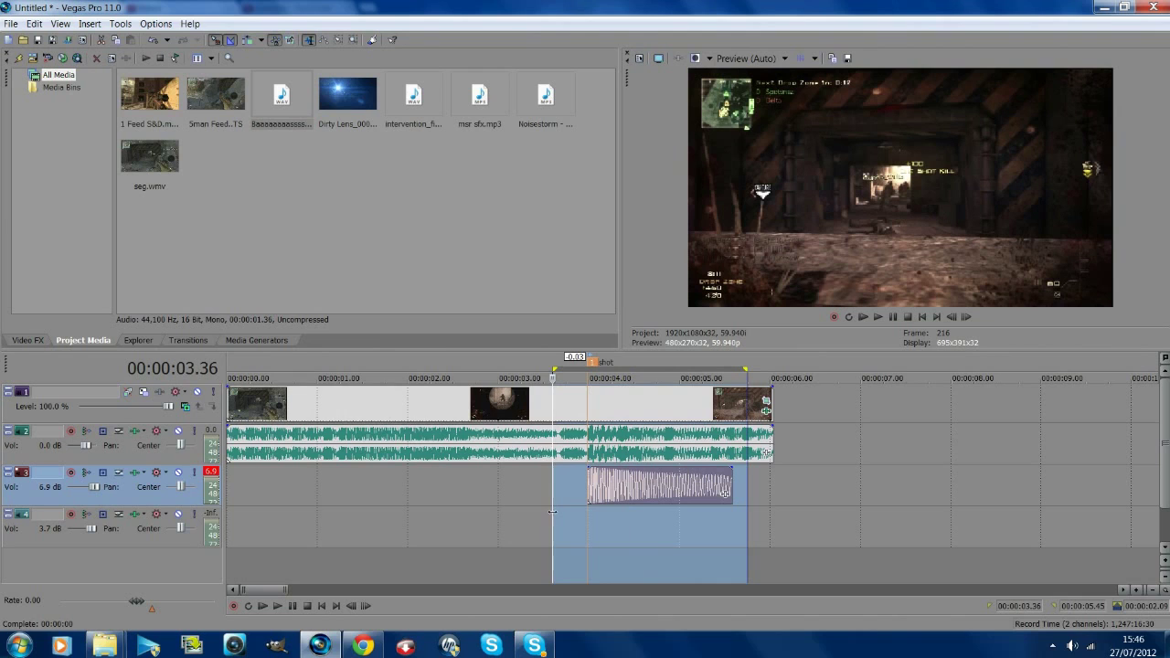
# - Loop-play the marked 3.36–5.45 s region and pause at 4.58 s
pyautogui.click(552, 512)
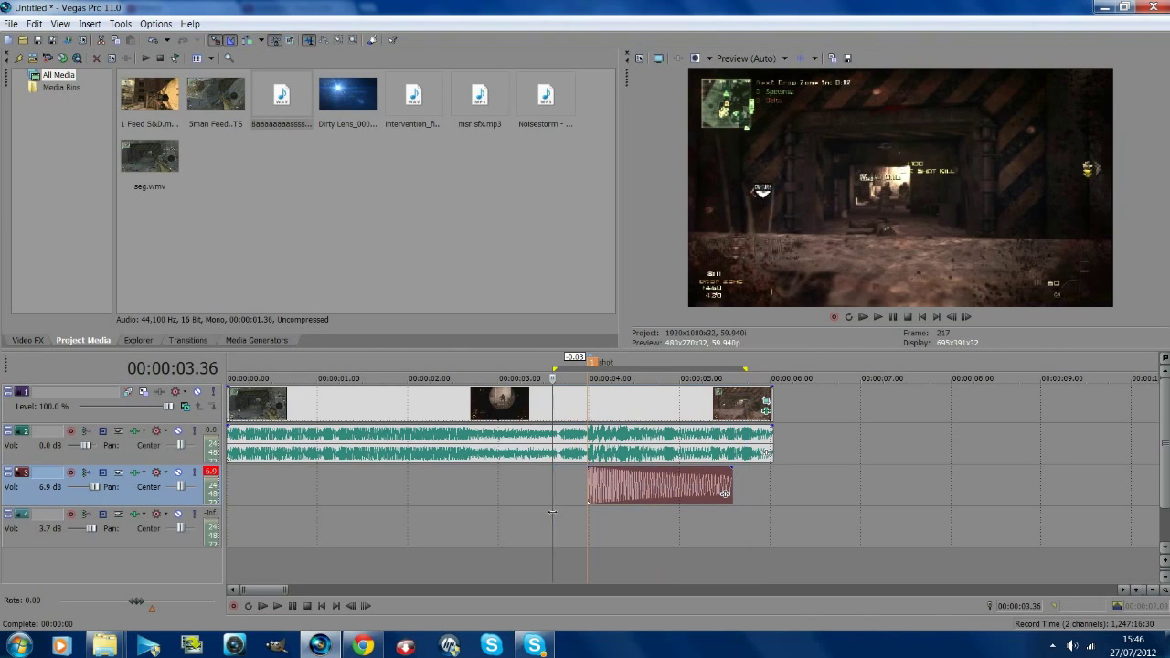
pyautogui.press('space')
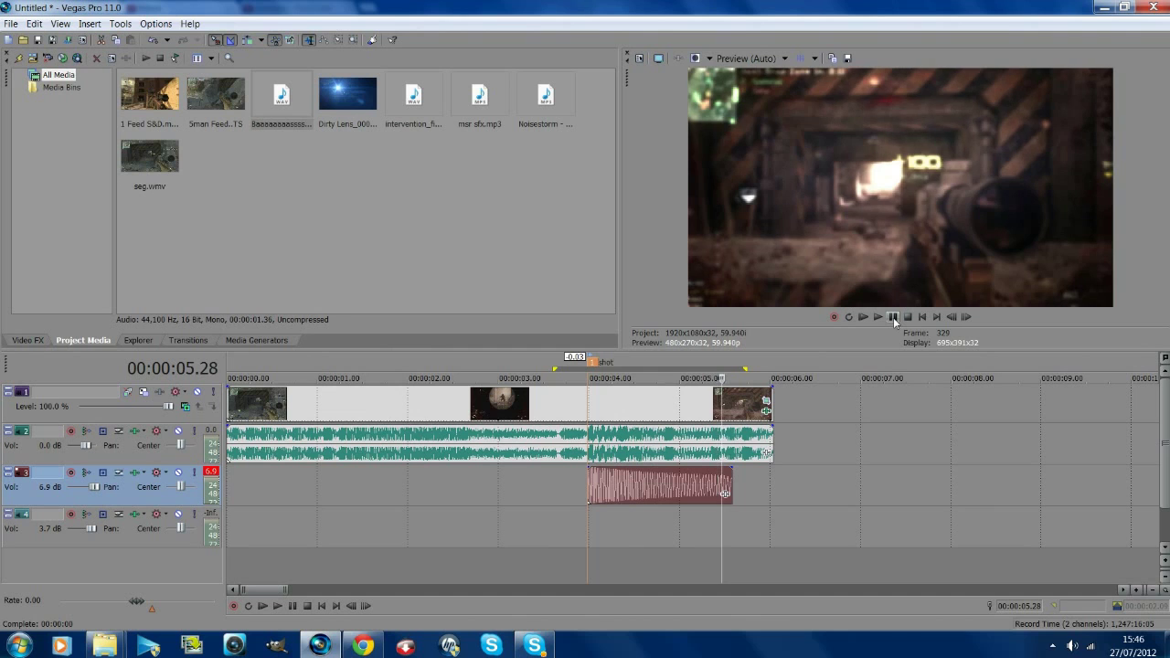
pyautogui.press('space')
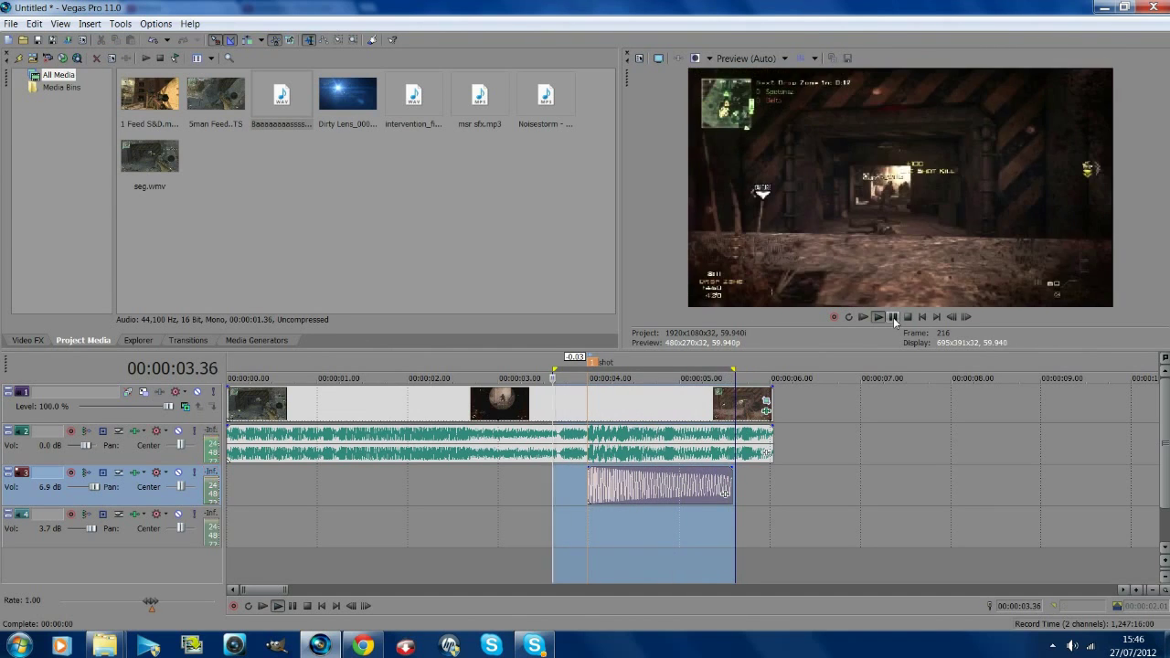
pyautogui.click(893, 317)
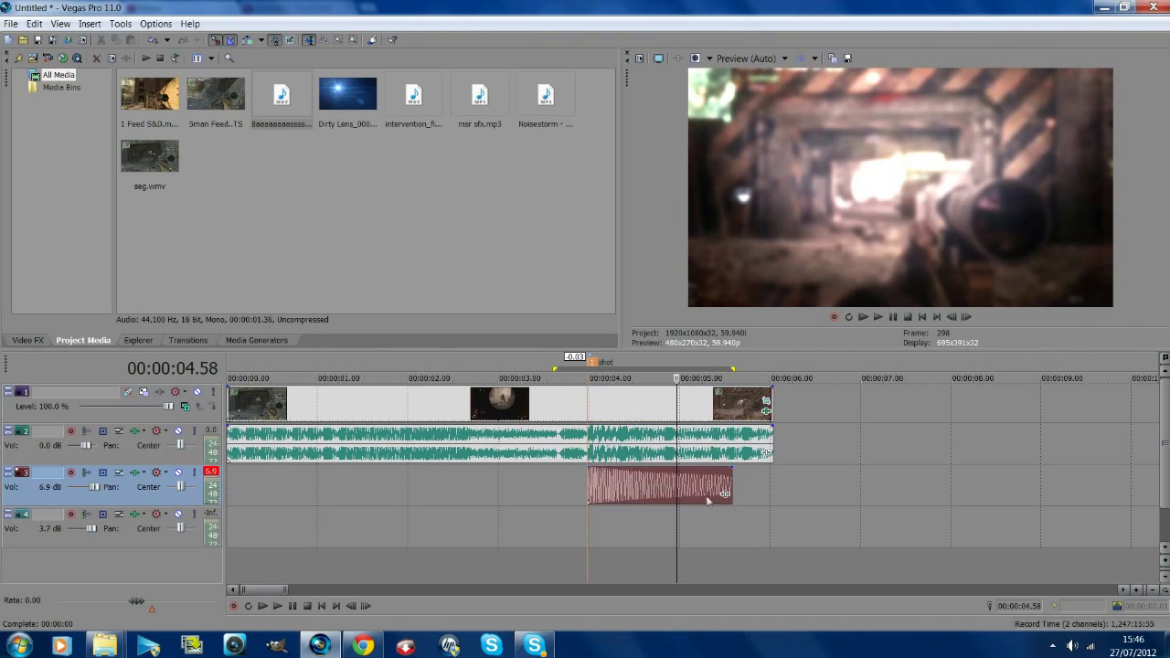
# - Trim the bass hit's right edge so it ends sooner, and preview the shortened sound
pyautogui.moveTo(728, 489); pyautogui.dragTo(634, 471)
pyautogui.click(897, 317)
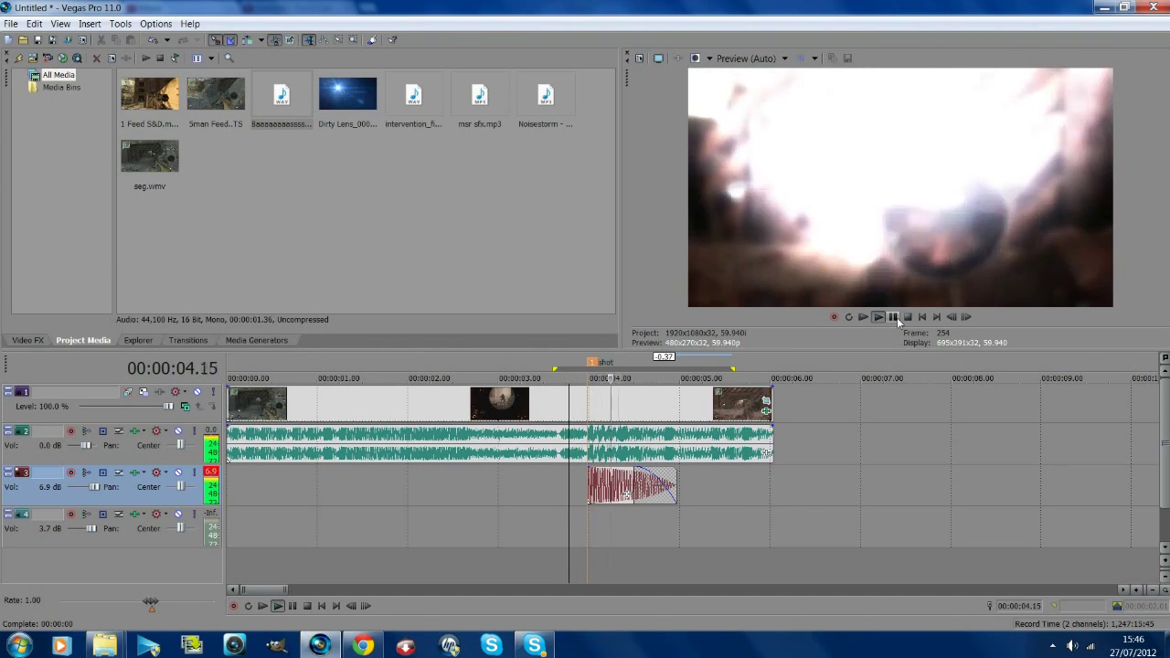
pyautogui.click(896, 317)
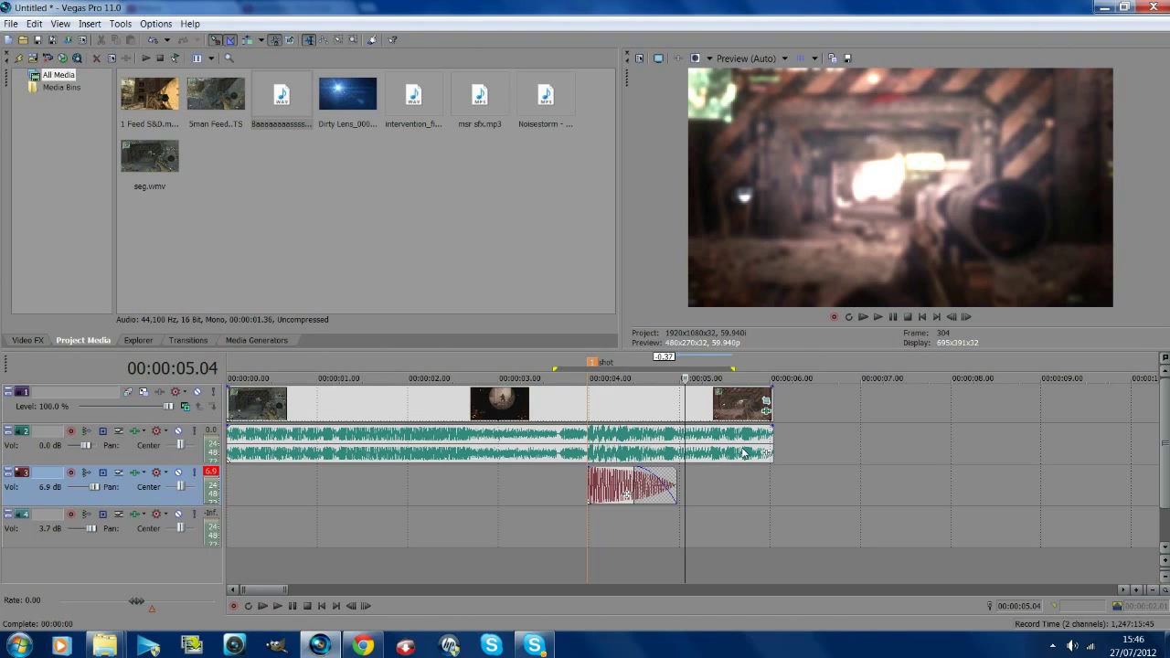
pyautogui.click(588, 485)
# - Bring the Dirty screen PNG from the Videos folder onto a new top track at 3.59 s
pyautogui.moveTo(103, 646)
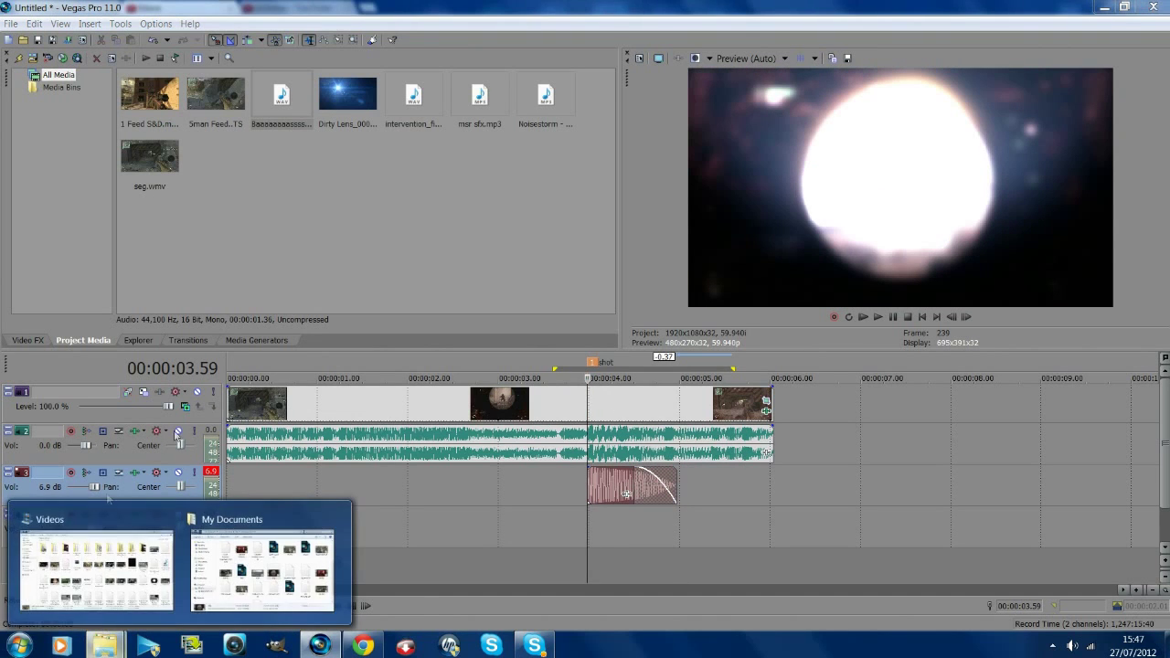
pyautogui.click(100, 542)
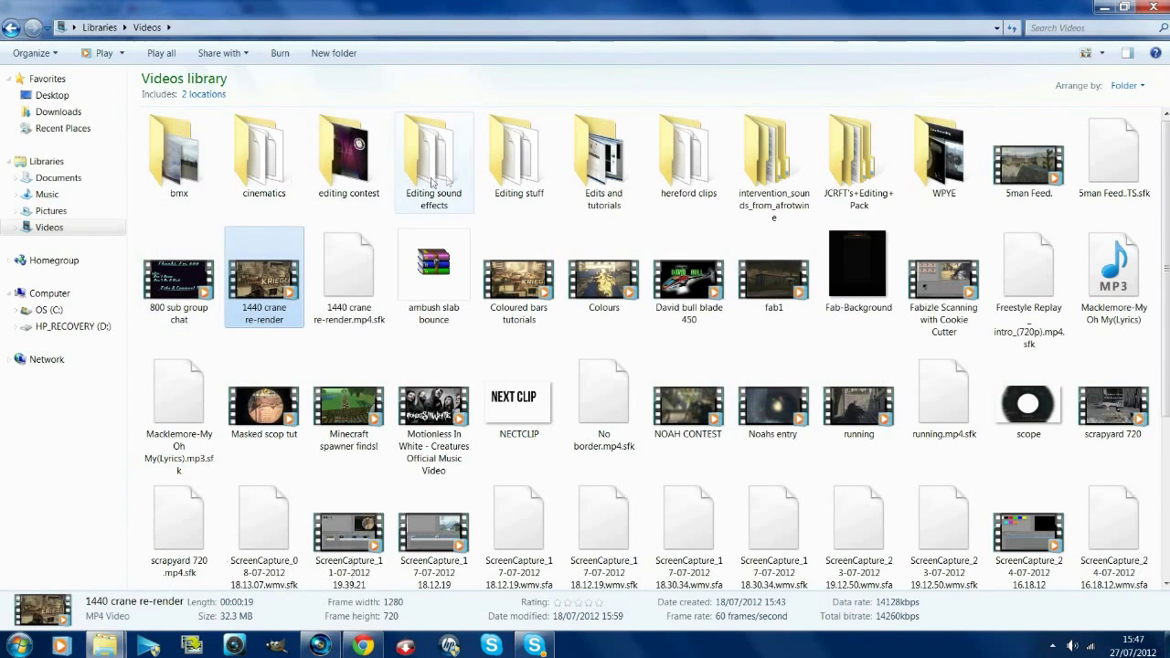
pyautogui.hotkey('alt', 'Tab')
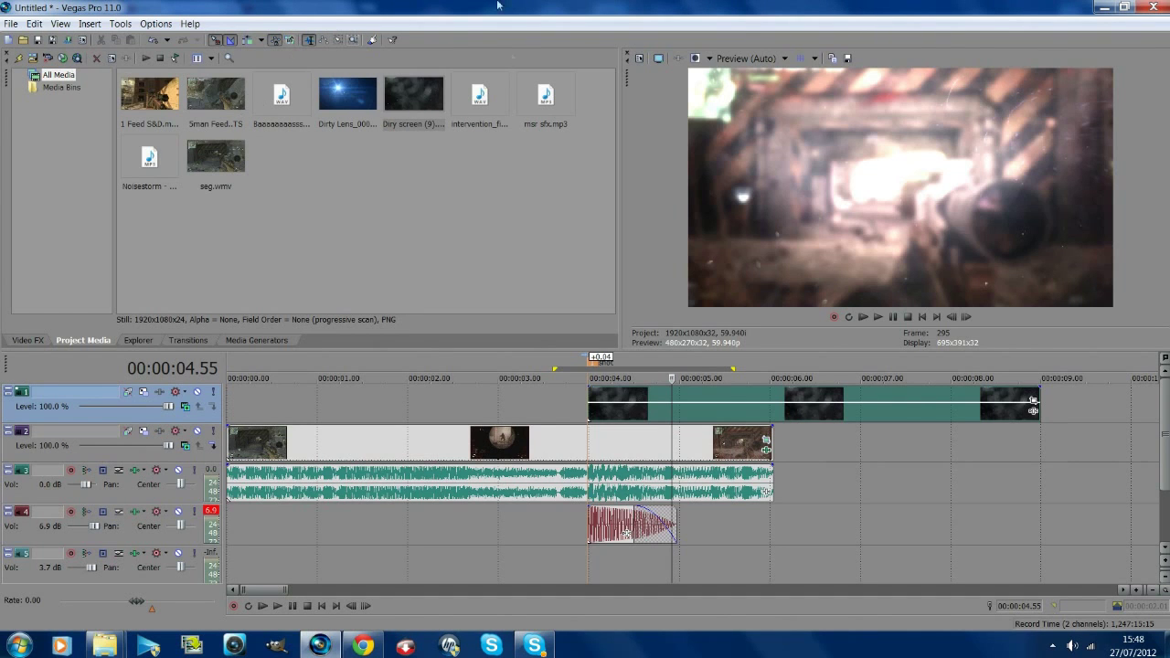
# - Apply a compositing blend mode to the dirty-screen overlay's track 1
pyautogui.click(587, 404)
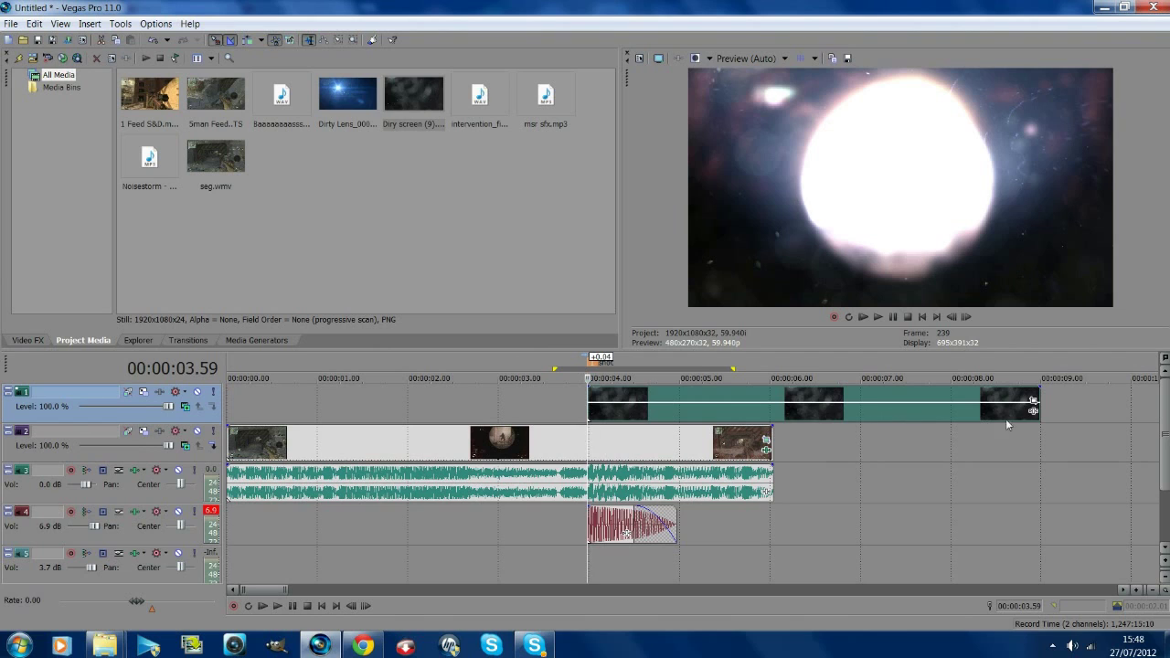
pyautogui.click(186, 406)
pyautogui.click(216, 252)
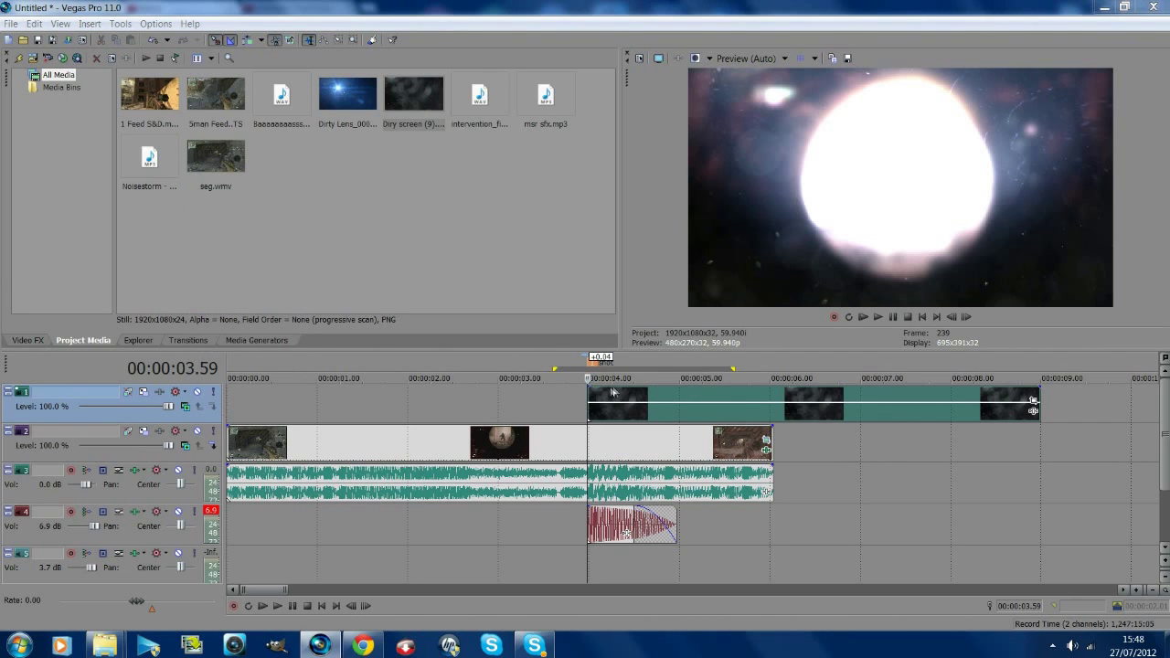
# - Step frame by frame through the shot, then trim the overlay to end near 5.4 s
pyautogui.click(952, 317)
pyautogui.click(952, 318)
pyautogui.click(953, 319)
pyautogui.click(953, 319)
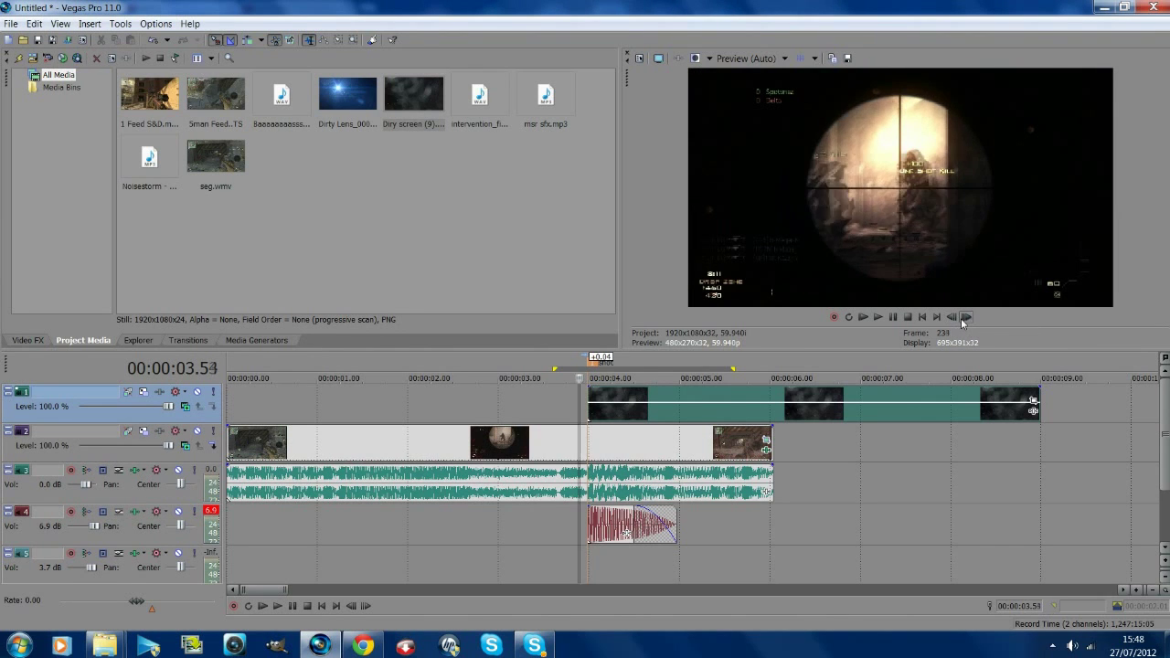
pyautogui.click(961, 320)
pyautogui.click(962, 320)
pyautogui.click(962, 320)
pyautogui.click(961, 320)
pyautogui.click(962, 320)
pyautogui.click(961, 320)
pyautogui.click(961, 320)
pyautogui.click(961, 320)
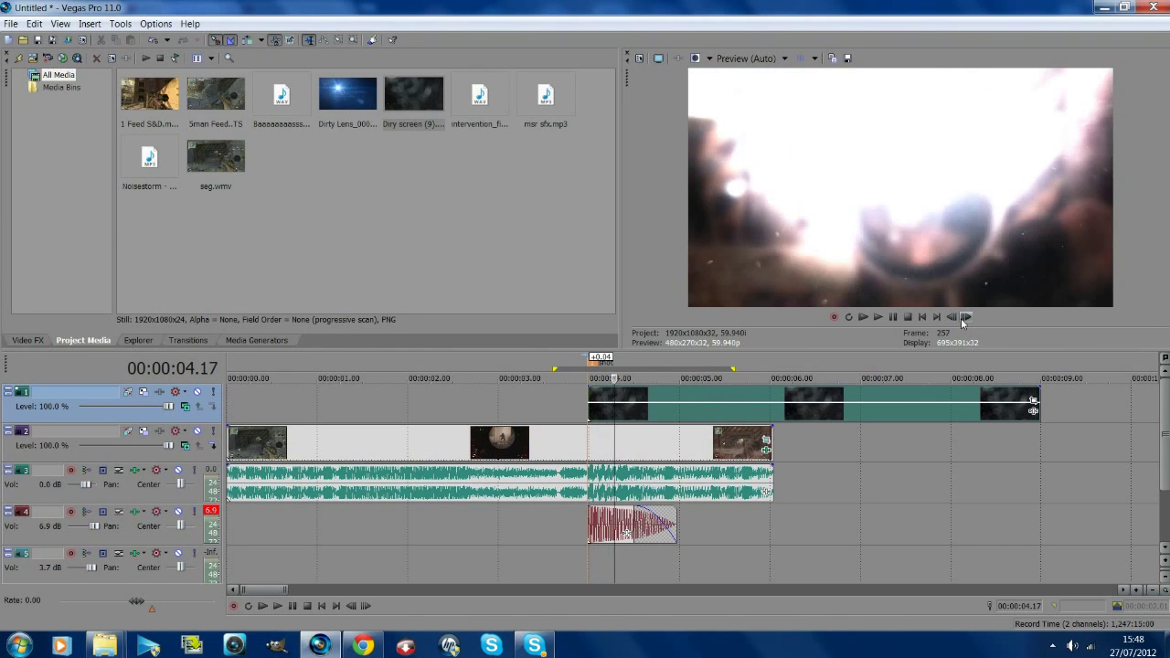
pyautogui.click(962, 320)
pyautogui.click(961, 320)
pyautogui.click(962, 320)
pyautogui.click(962, 320)
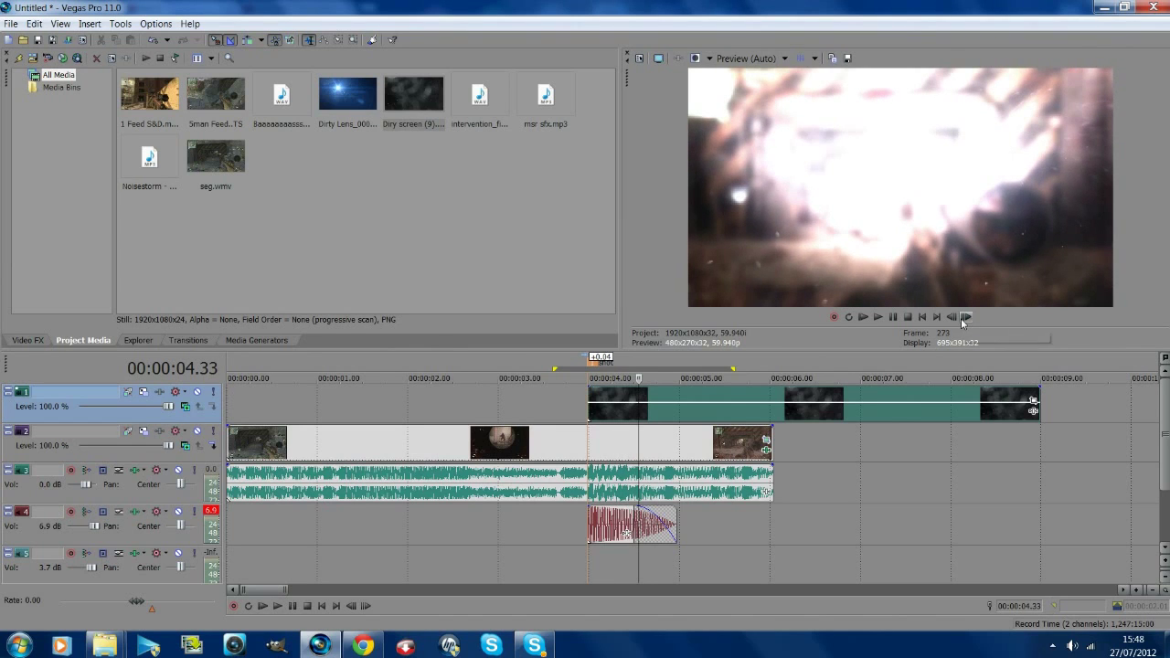
pyautogui.click(962, 320)
pyautogui.click(962, 320)
pyautogui.click(962, 320)
pyautogui.click(961, 320)
pyautogui.click(962, 320)
pyautogui.click(962, 320)
pyautogui.click(962, 320)
pyautogui.click(962, 320)
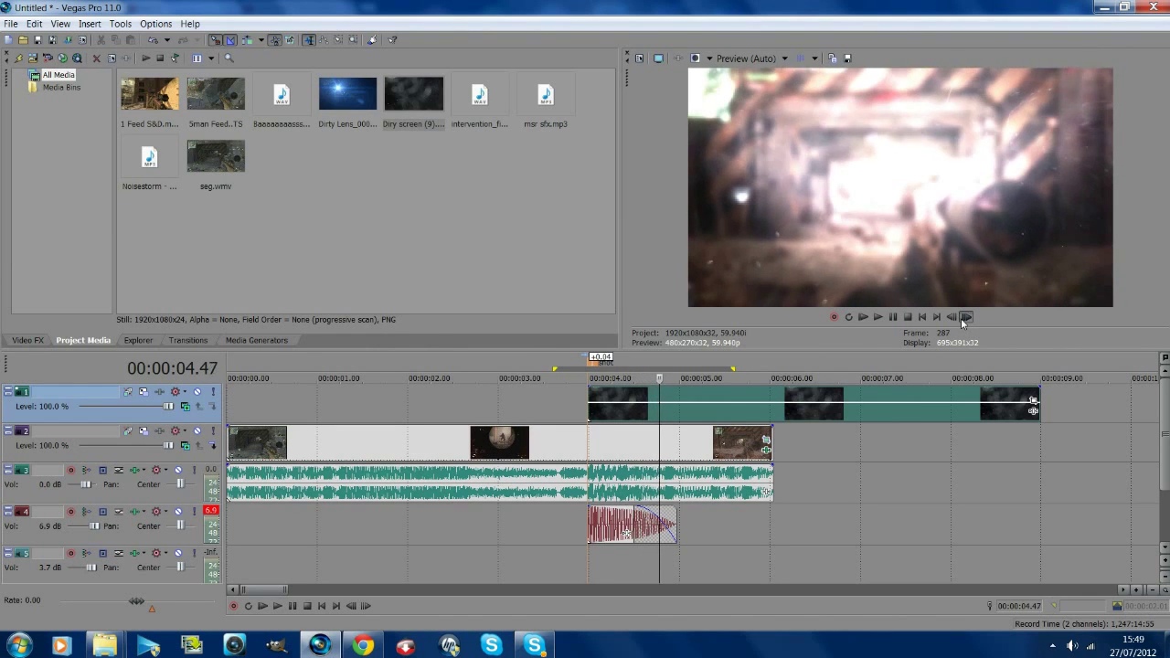
pyautogui.click(961, 320)
pyautogui.click(962, 320)
pyautogui.click(961, 320)
pyautogui.click(962, 320)
pyautogui.click(962, 320)
pyautogui.click(961, 319)
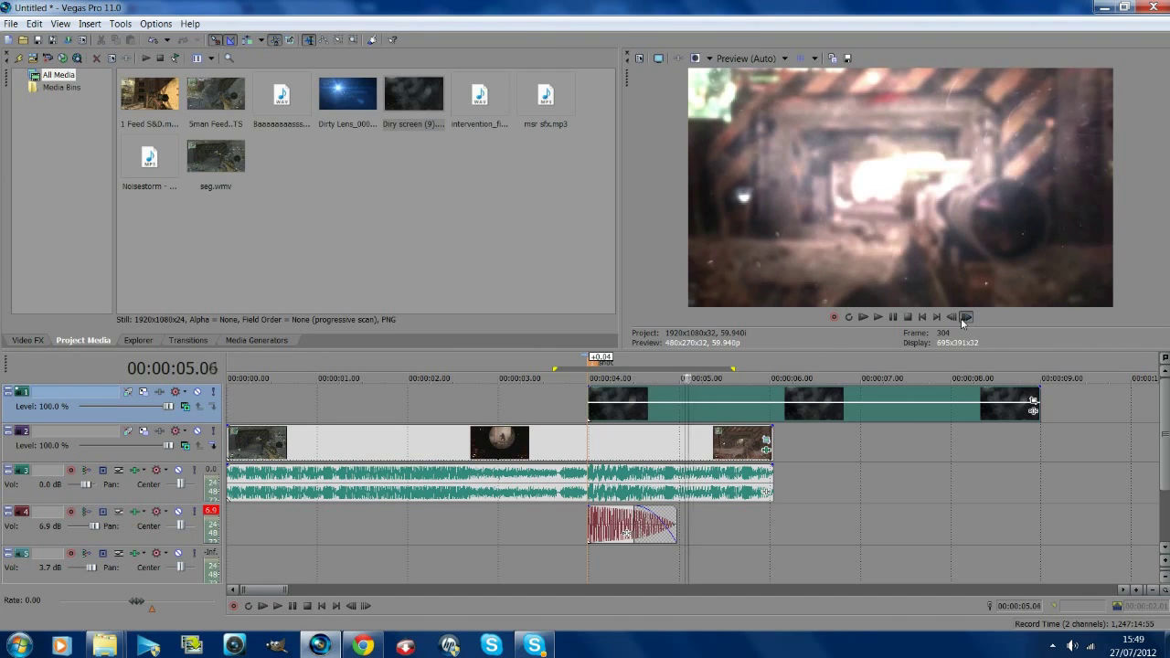
pyautogui.click(962, 320)
pyautogui.click(962, 320)
pyautogui.click(961, 320)
pyautogui.click(962, 320)
pyautogui.click(962, 320)
pyautogui.click(961, 320)
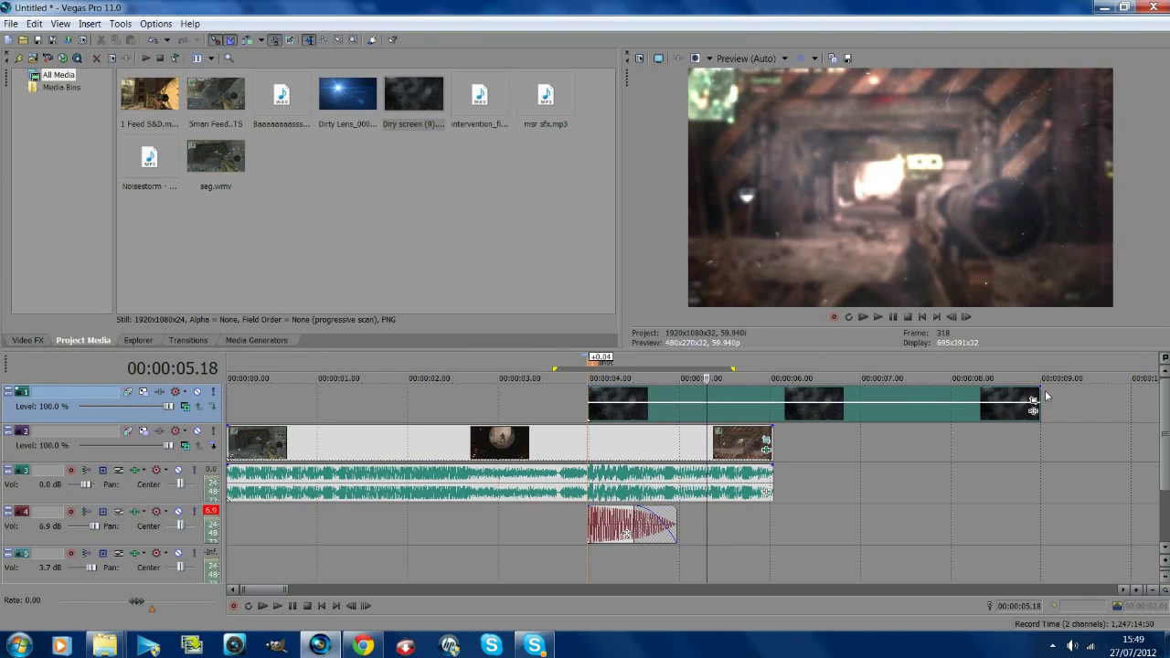
pyautogui.moveTo(1035, 402)
pyautogui.mouseDown()
pyautogui.moveTo(630, 403)
pyautogui.moveTo(727, 404)
pyautogui.moveTo(661, 402)
pyautogui.mouseUp()
# - Check the frames around the overlay's 3.59 s start, then mark the 3.46–5.36 s region
pyautogui.hotkey('ctrl', 'Left')
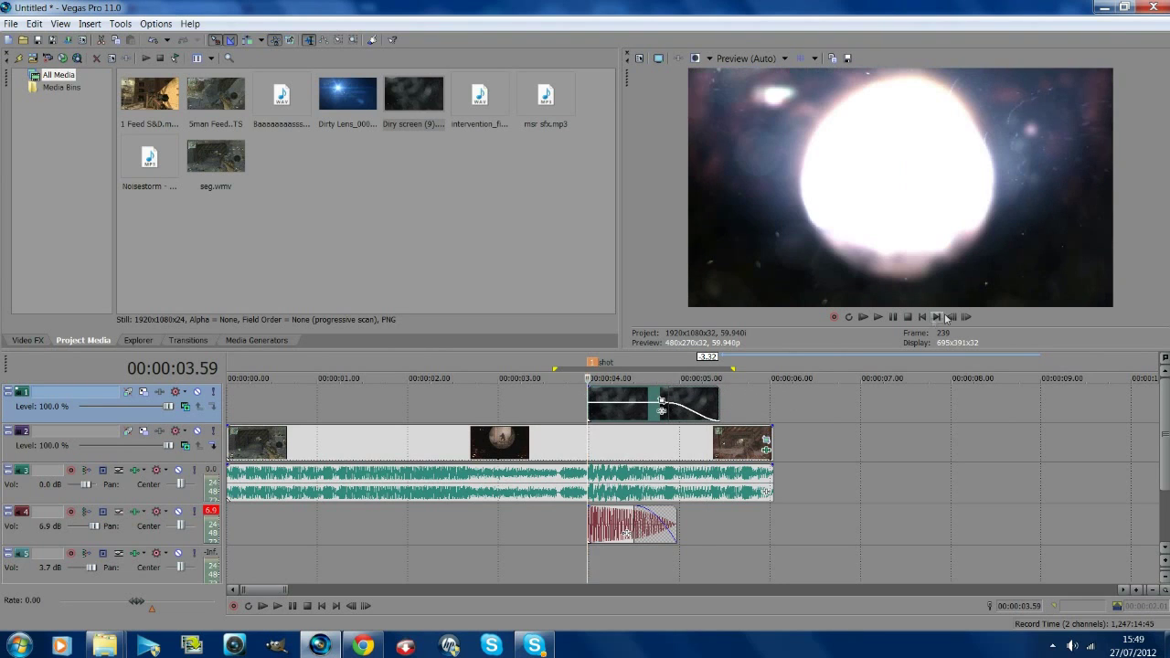
pyautogui.hotkey('alt', 'Left')
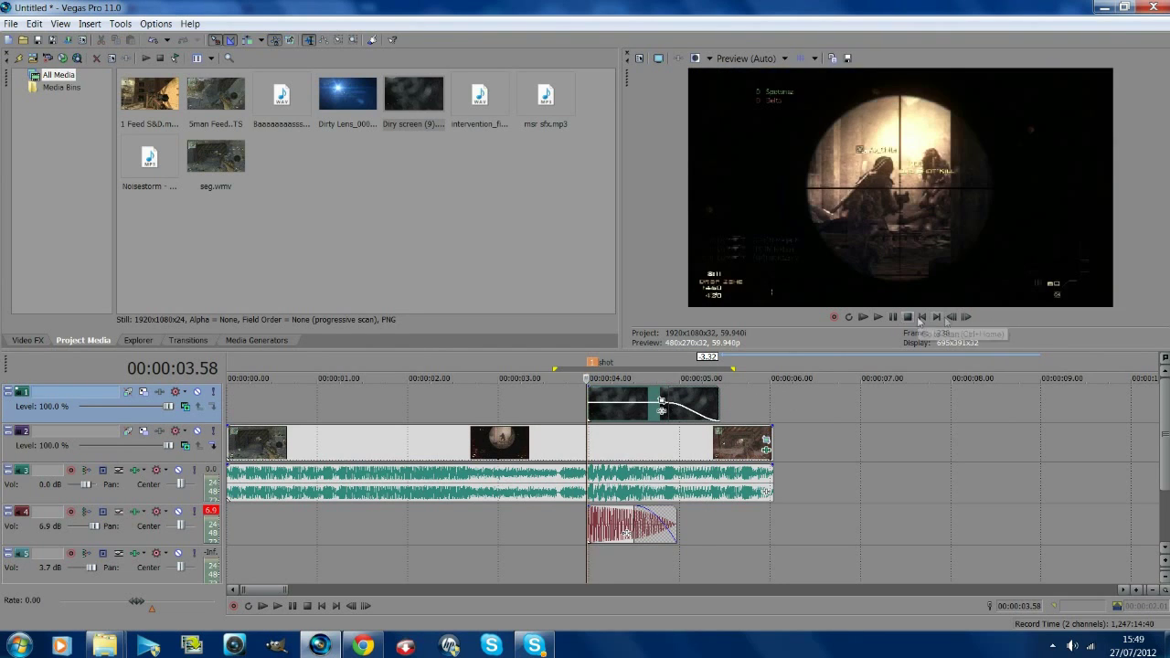
pyautogui.click(965, 318)
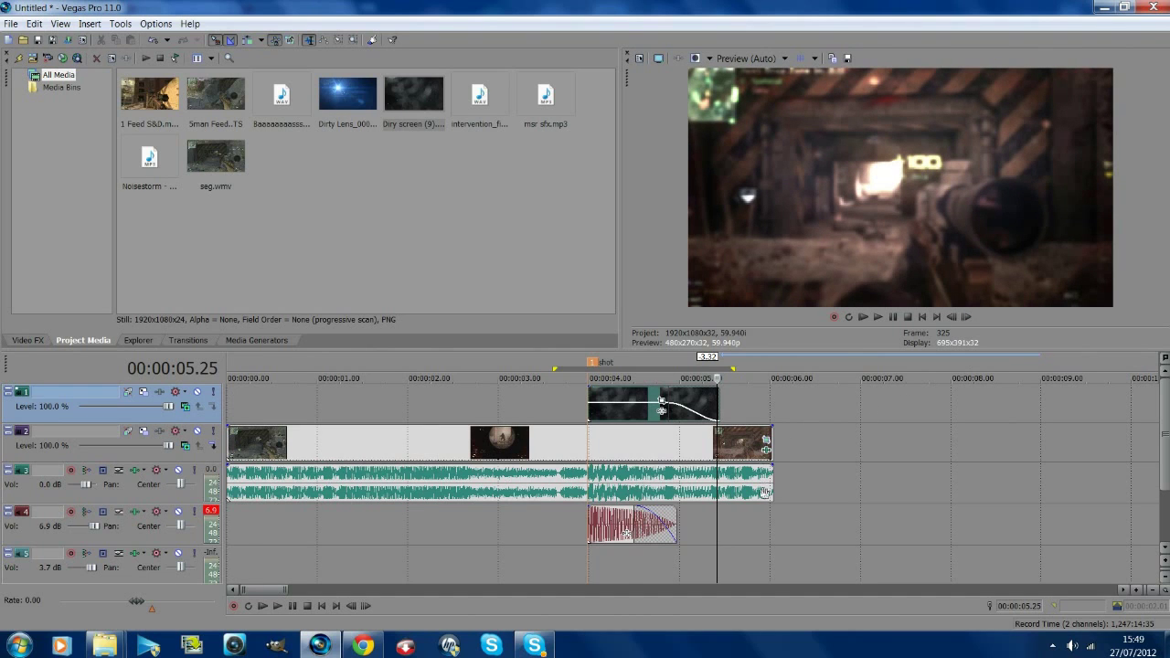
pyautogui.moveTo(568, 524); pyautogui.dragTo(732, 525)
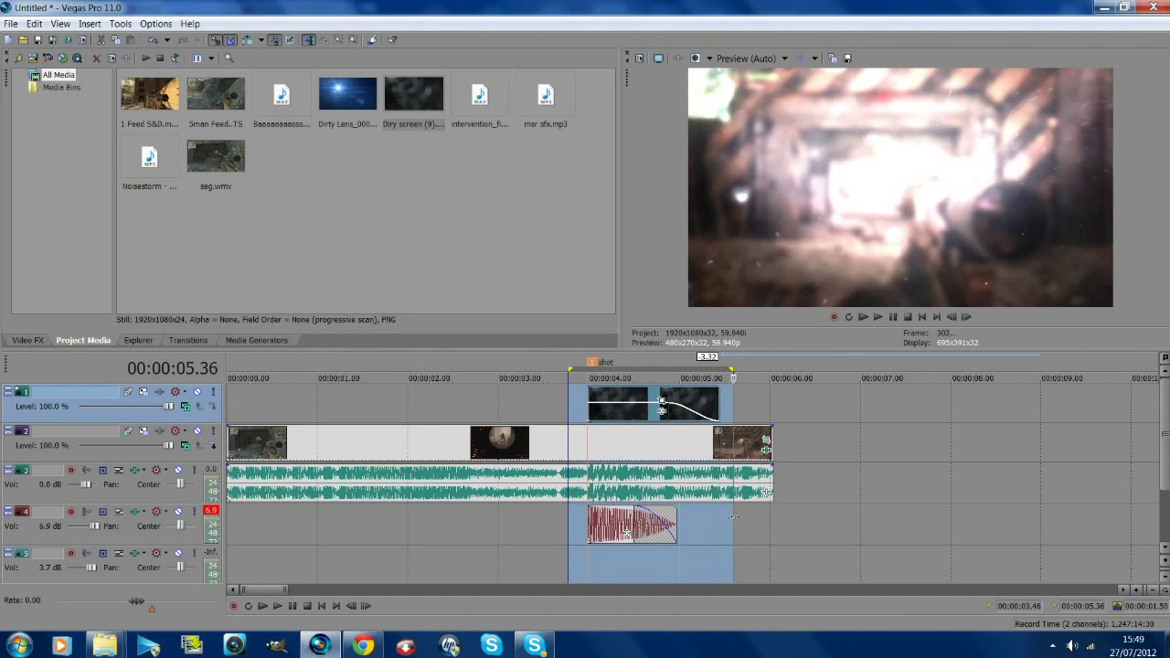
pyautogui.press('space')
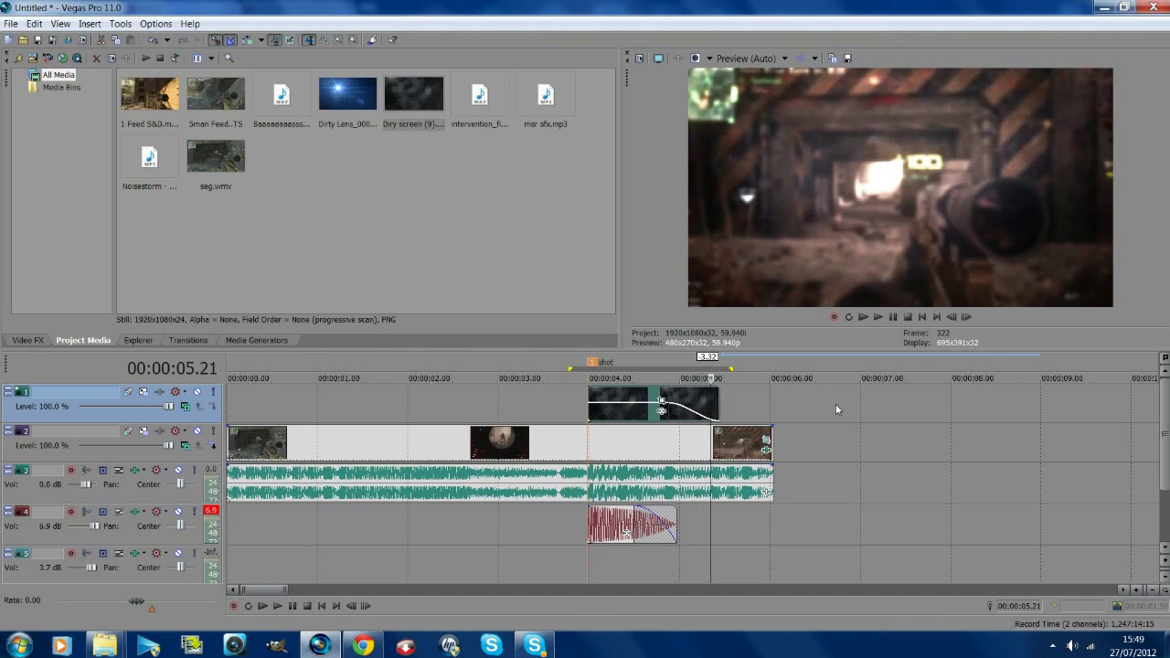
pyautogui.press('space')
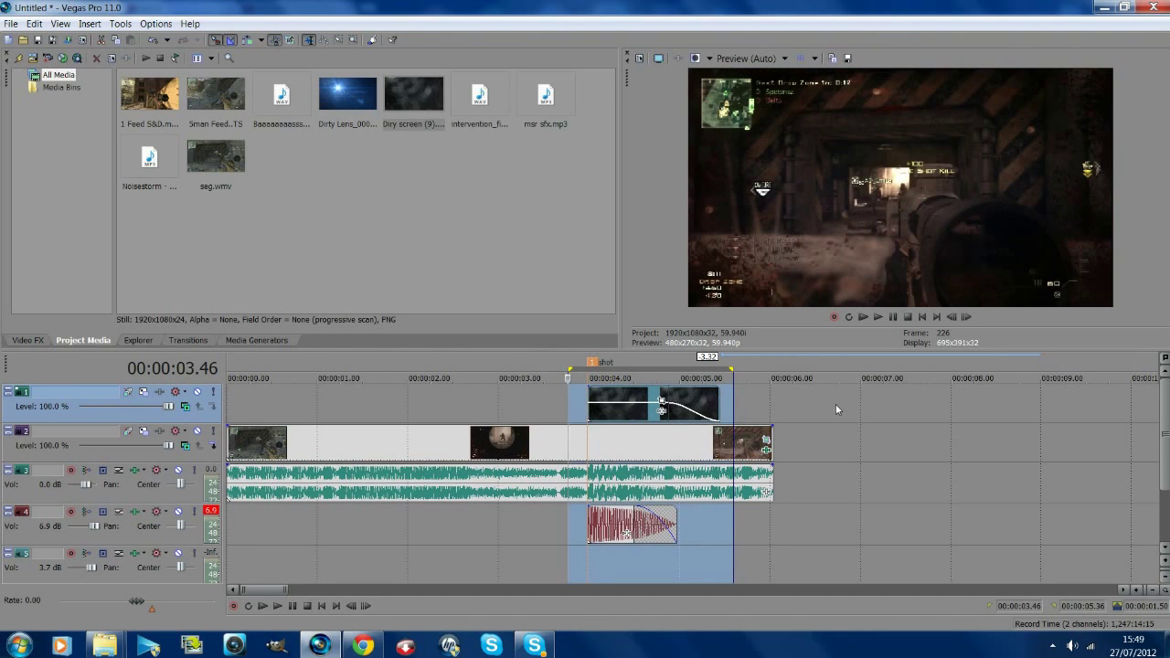
pyautogui.rightClick(892, 320)
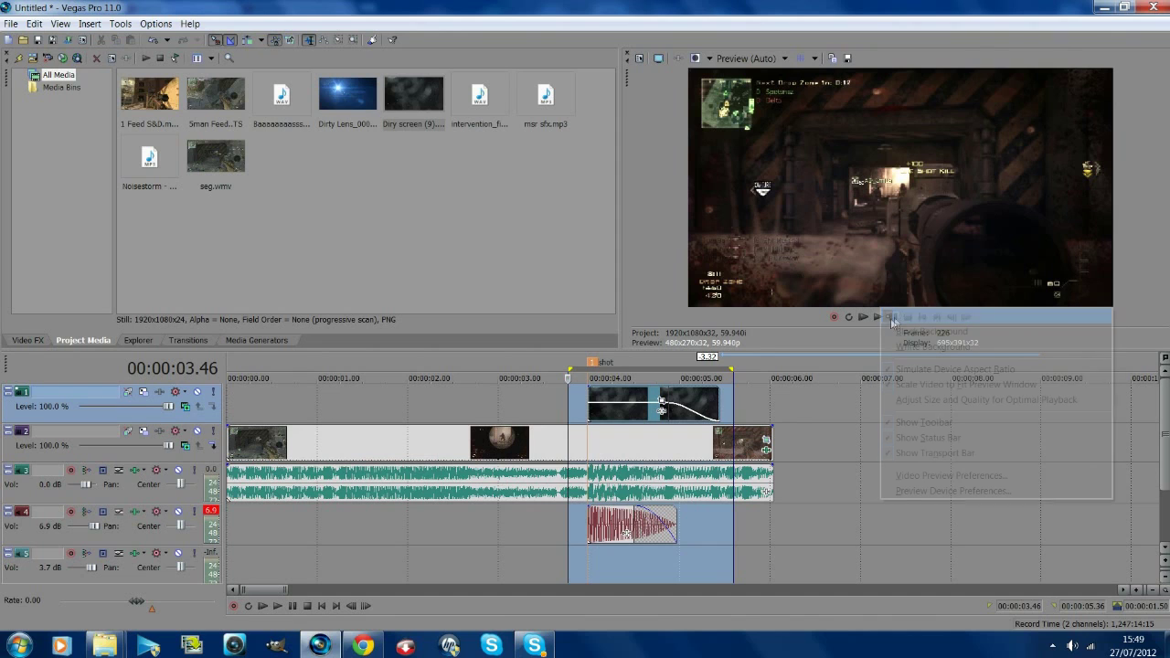
pyautogui.click(892, 319)
pyautogui.click(894, 317)
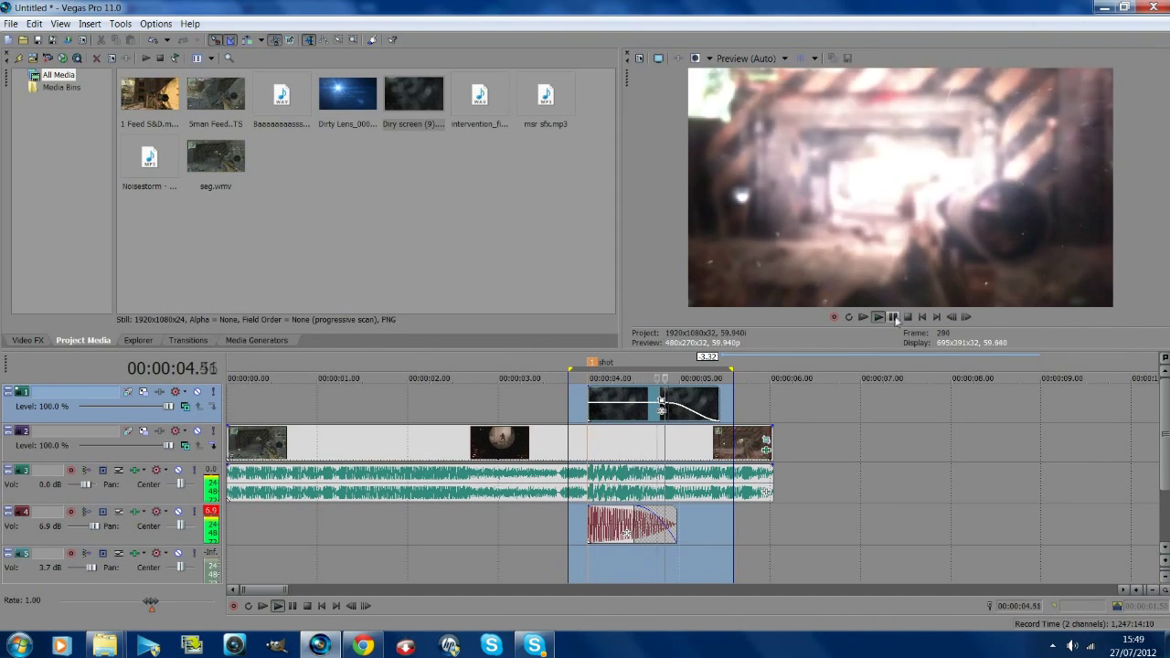